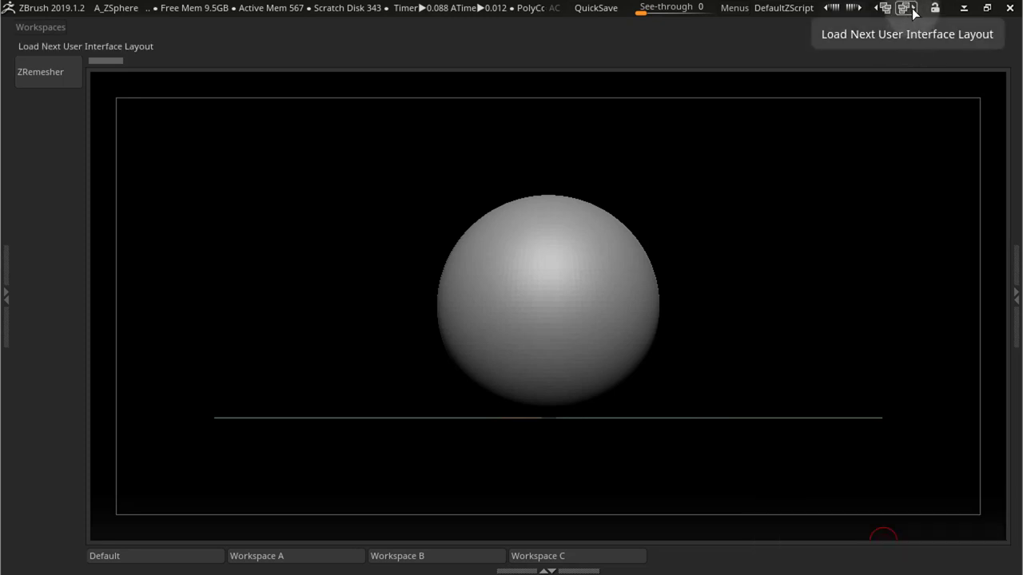
# Step forward through five saved interface layouts.
pyautogui.click(906, 9)
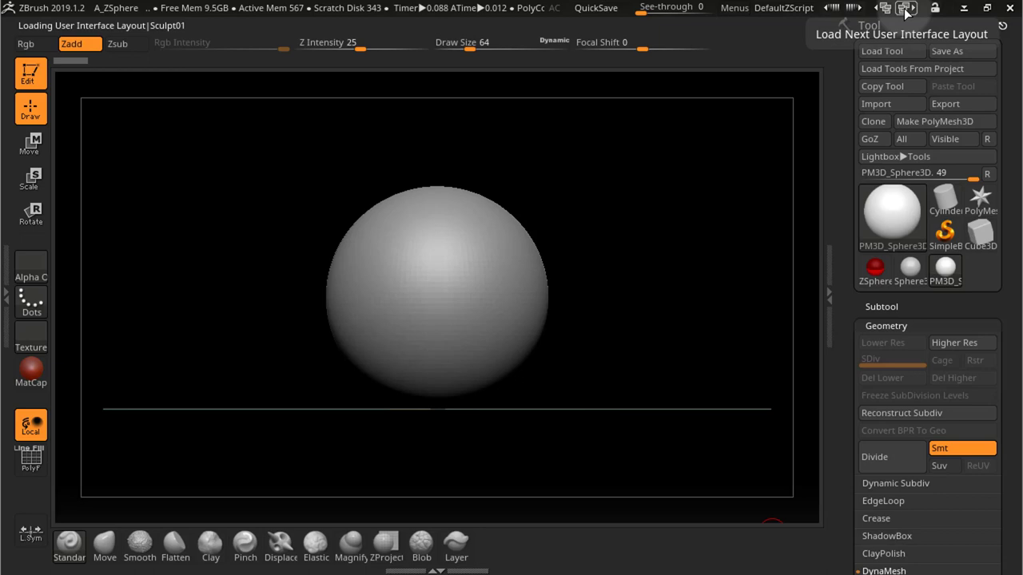
pyautogui.click(906, 9)
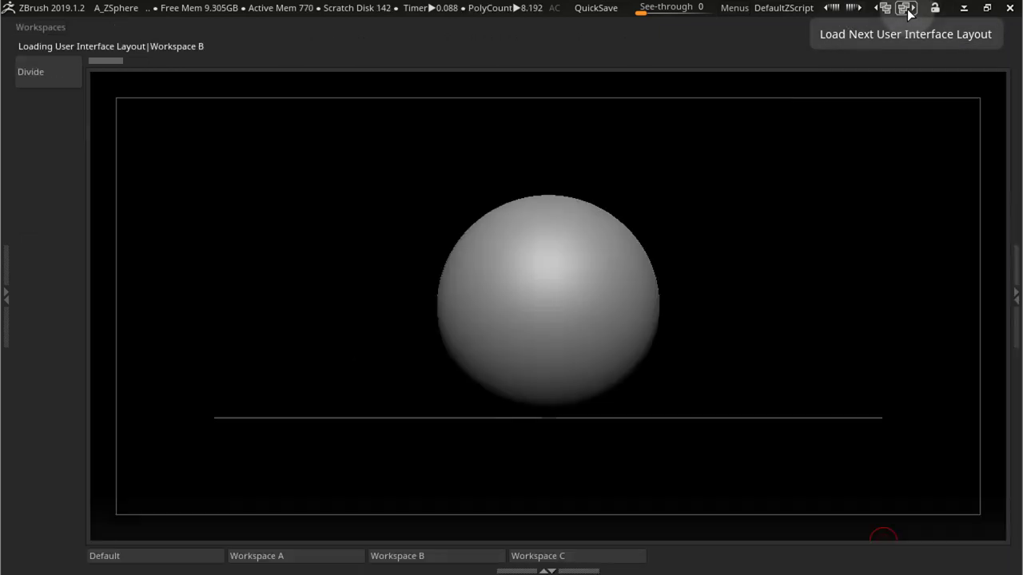
pyautogui.click(906, 10)
pyautogui.click(906, 9)
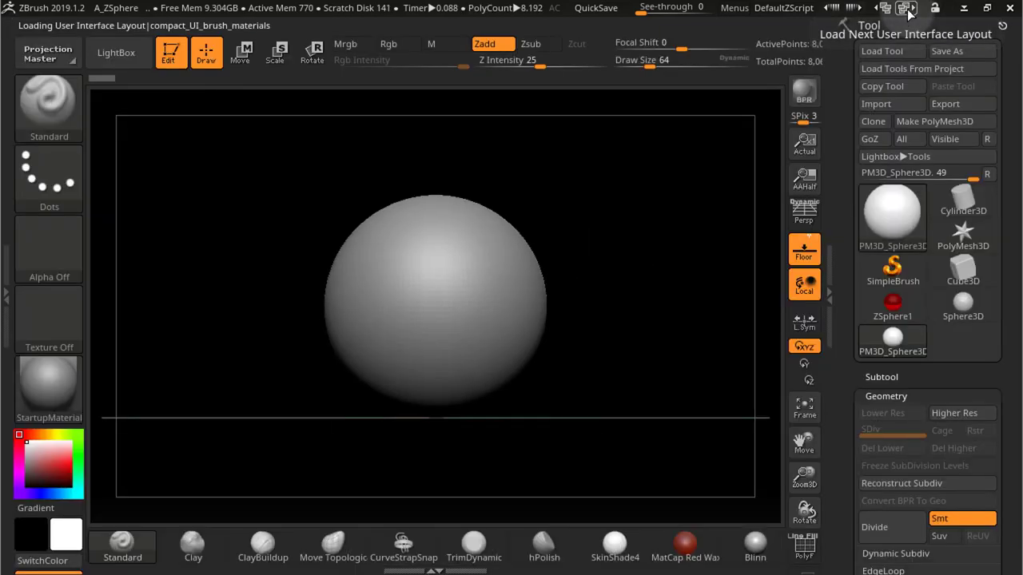
pyautogui.click(906, 10)
# Step back two layouts, then open the saved layouts folder and move it aside.
pyautogui.click(883, 9)
pyautogui.click(883, 9)
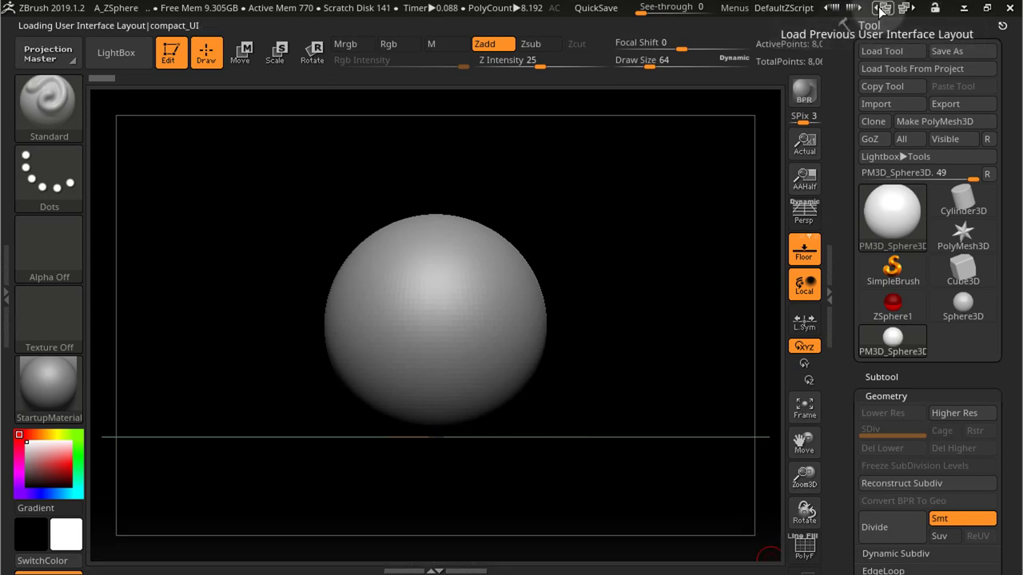
pyautogui.click(906, 9)
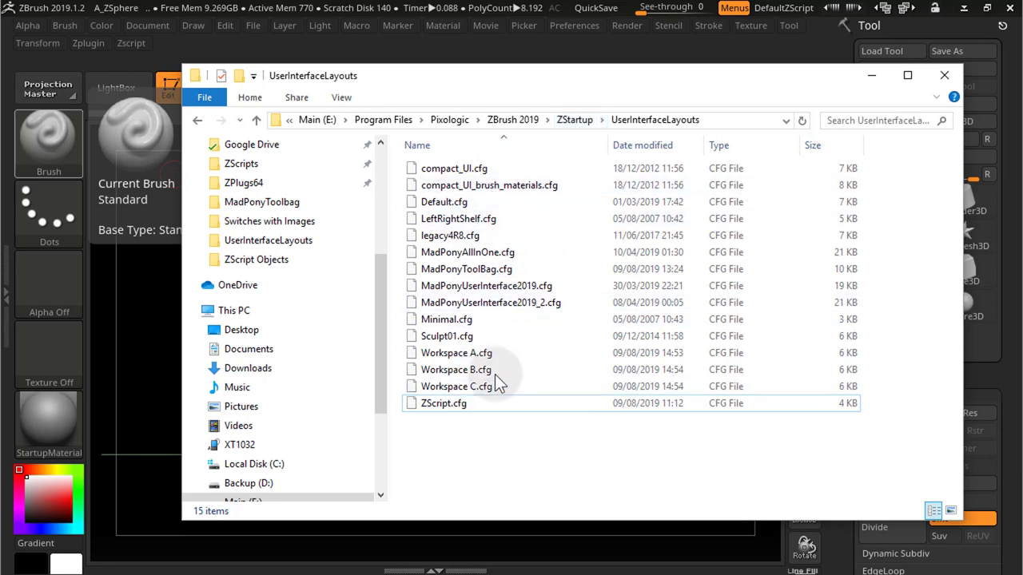
pyautogui.moveTo(597, 70); pyautogui.dragTo(0, 59)
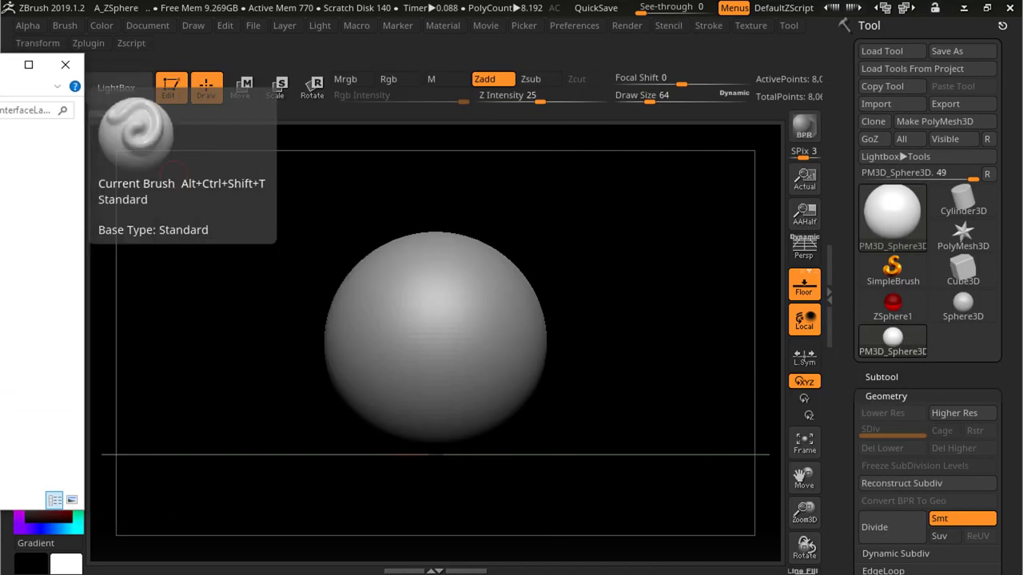
# Close the layouts folder, cycle three more layouts, and restore the default interface colours.
pyautogui.click(66, 64)
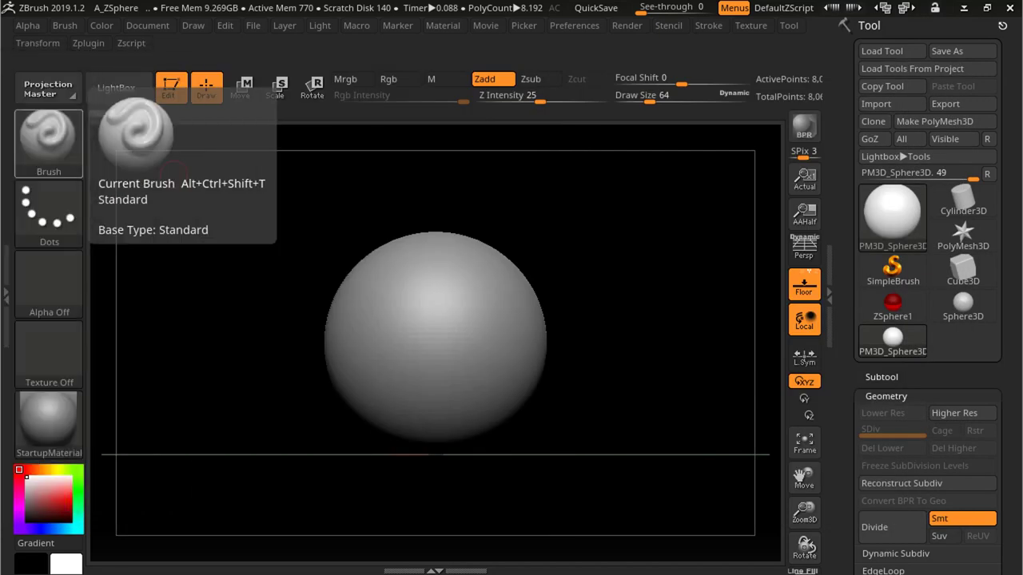
pyautogui.click(888, 10)
pyautogui.click(888, 9)
pyautogui.click(885, 10)
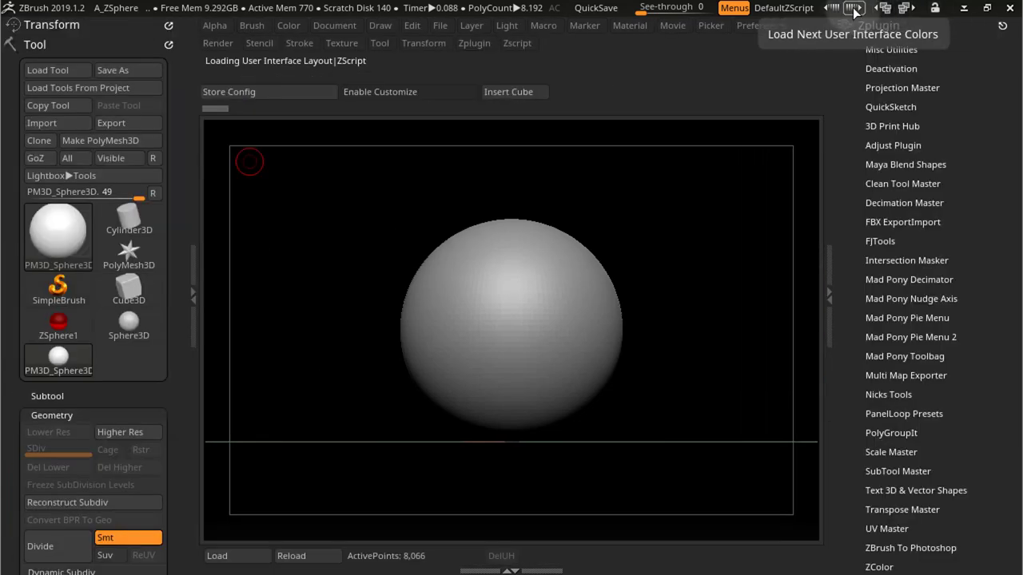
pyautogui.click(854, 10)
pyautogui.click(843, 10)
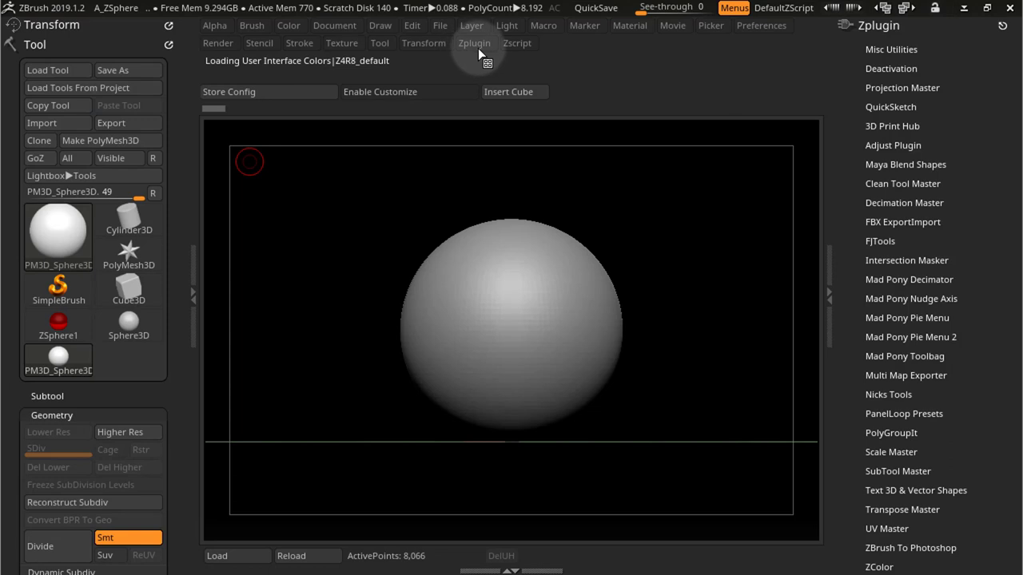
# Load the Workspace A layout file through Preferences > Config > Load Ui.
pyautogui.click(761, 25)
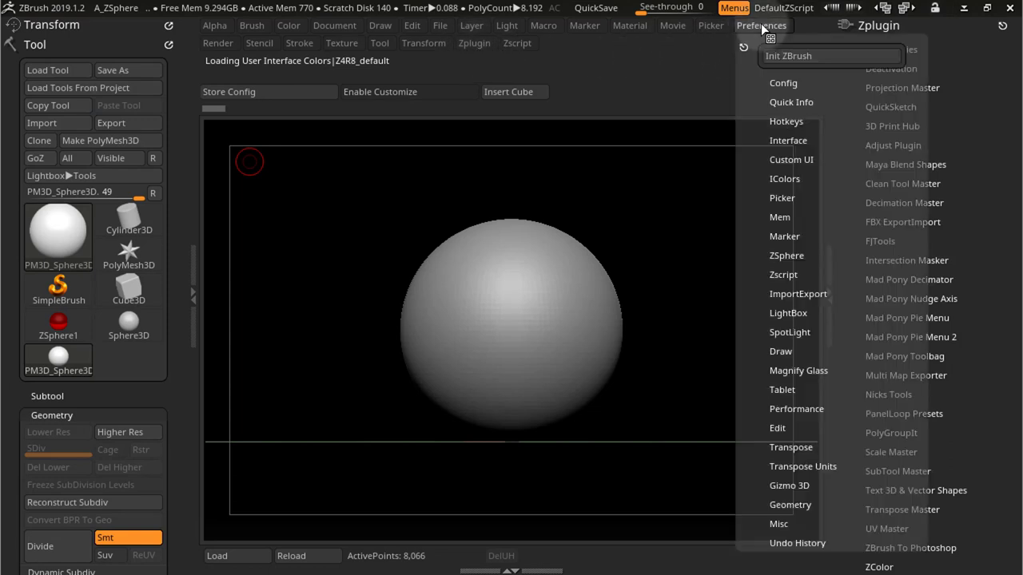
pyautogui.click(786, 83)
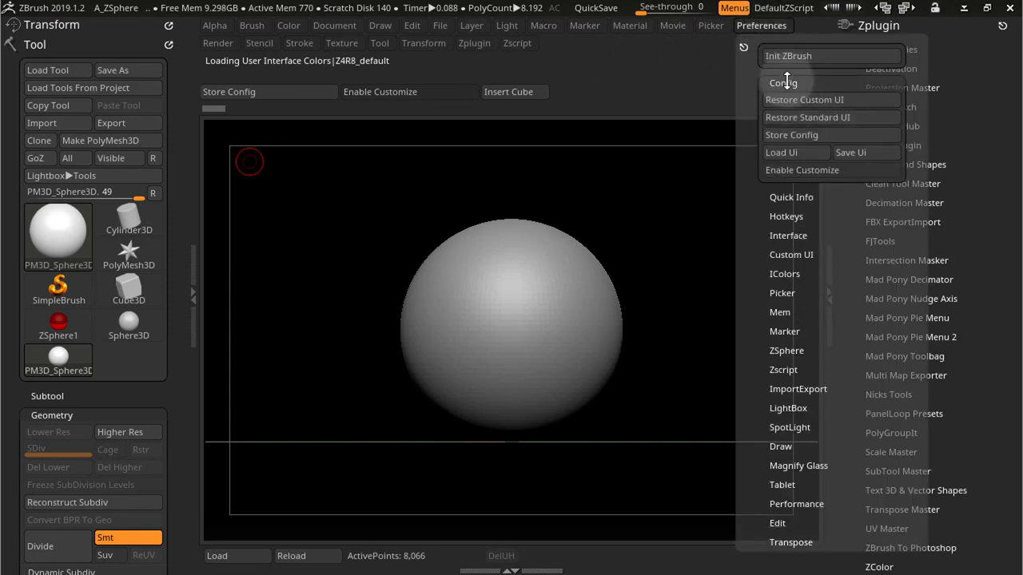
pyautogui.click(790, 153)
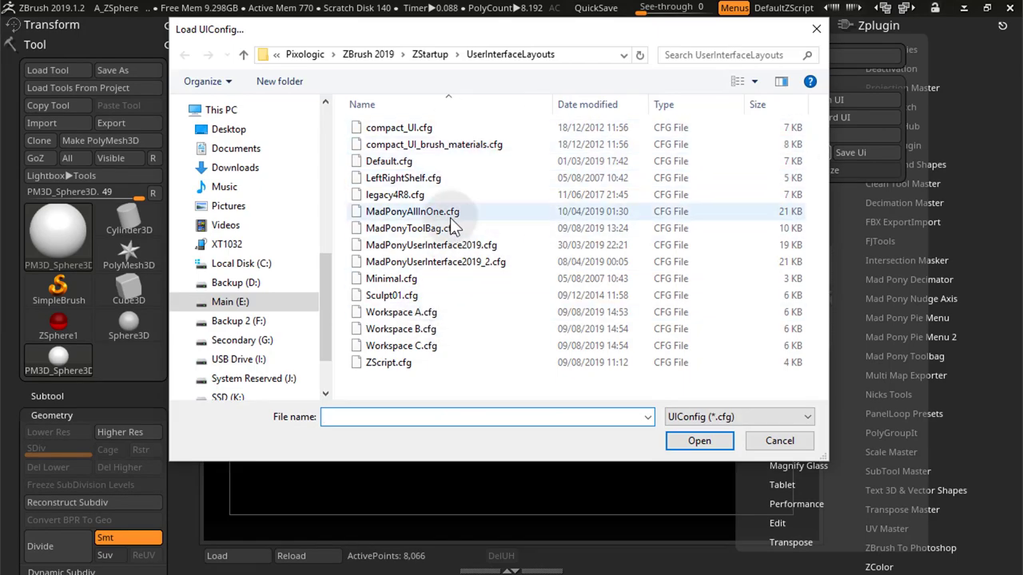
pyautogui.doubleClick(399, 279)
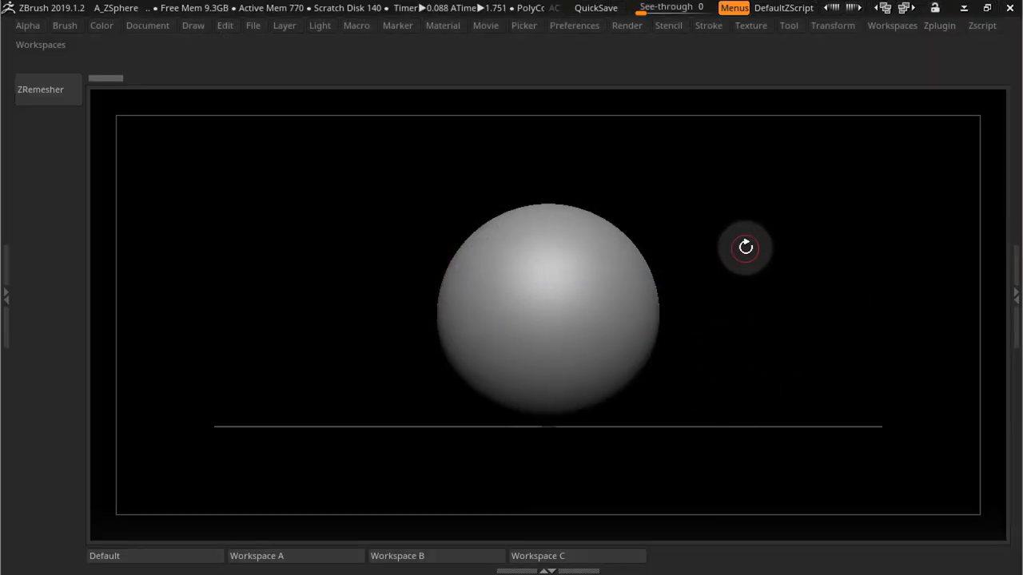
# Switch through Workspace A, B and C with the bottom buttons, then load Workspace A from the Workspaces menu.
pyautogui.click(274, 555)
pyautogui.click(448, 559)
pyautogui.click(527, 559)
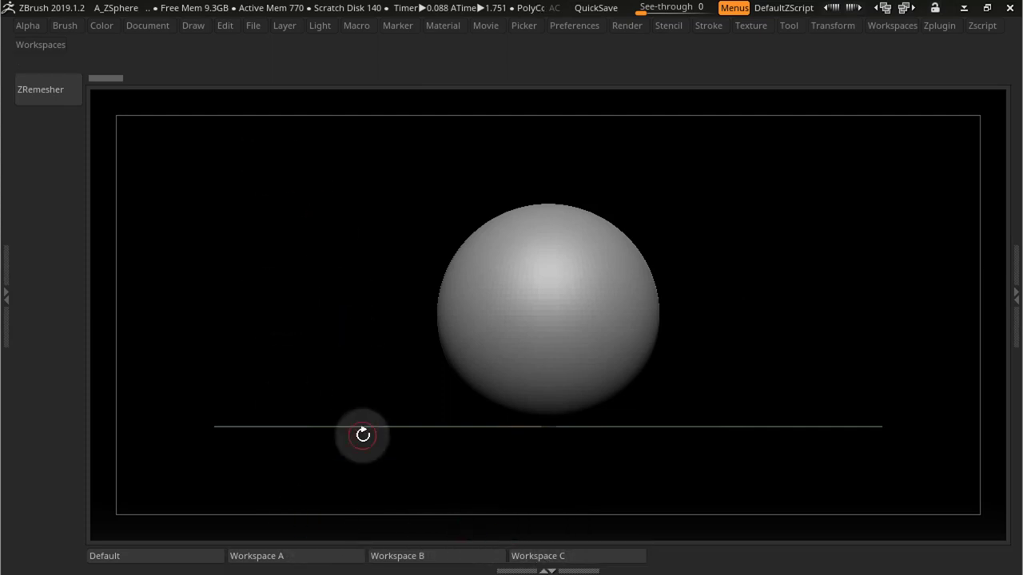
pyautogui.click(44, 44)
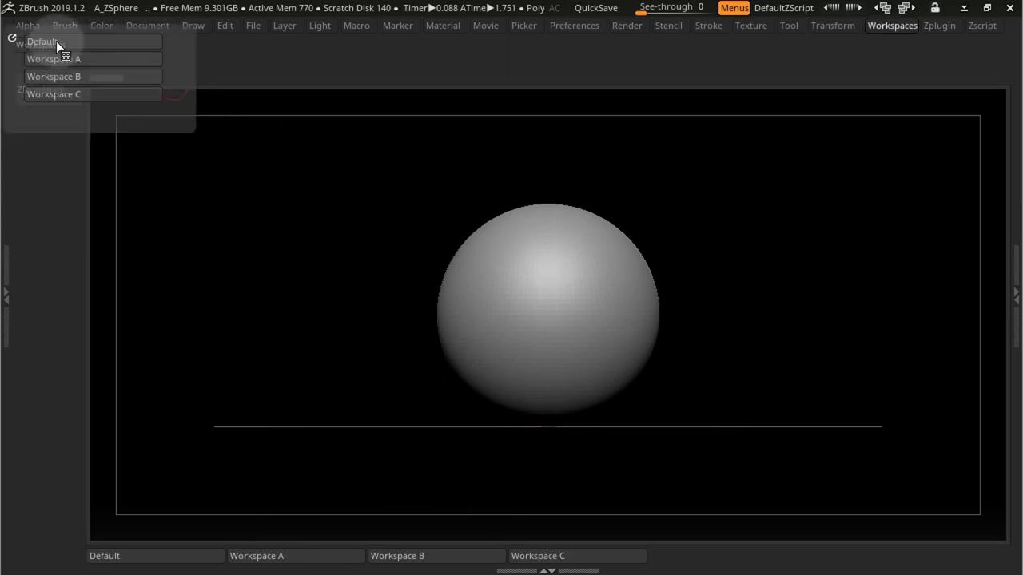
pyautogui.click(79, 57)
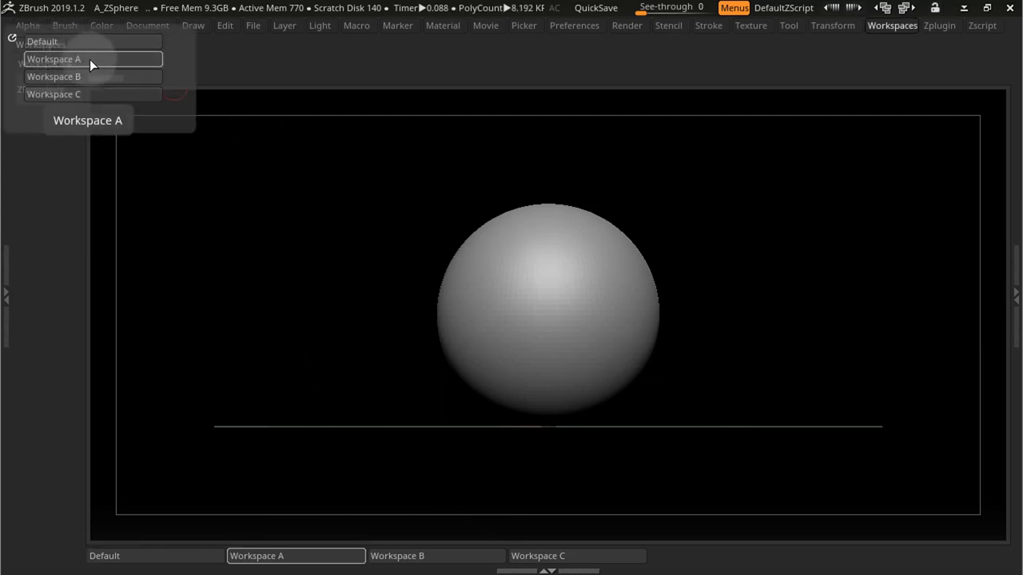
pyautogui.click(89, 59)
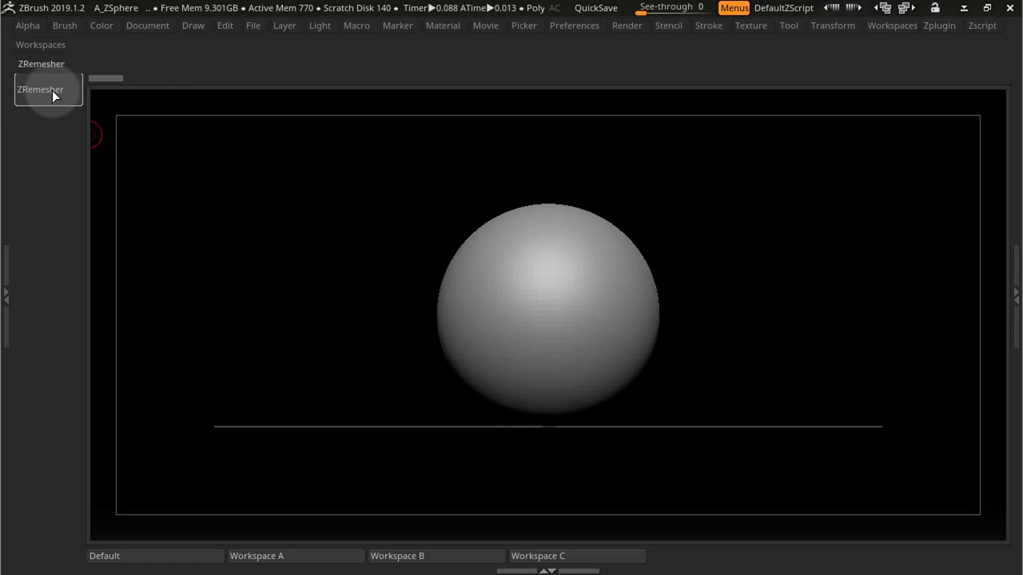
# Load Workspace B and C from the Workspaces menu, then open and close the right tray.
pyautogui.click(47, 45)
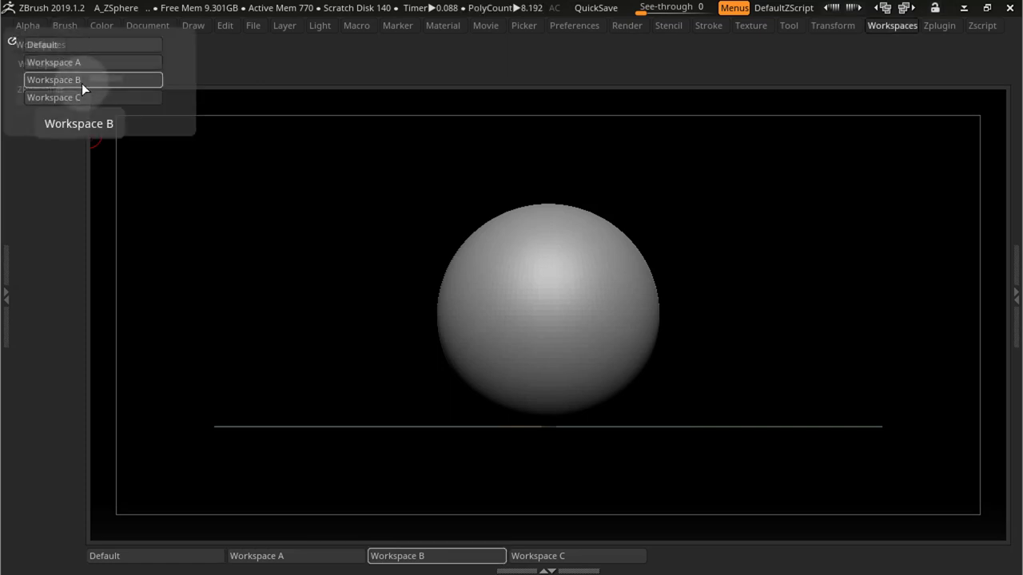
pyautogui.click(82, 80)
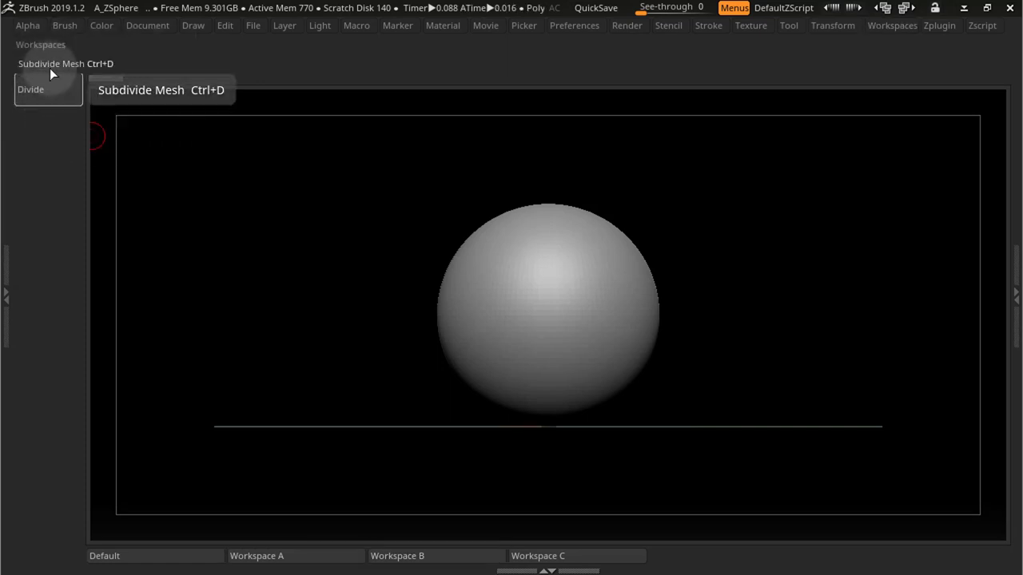
pyautogui.click(48, 45)
pyautogui.click(109, 98)
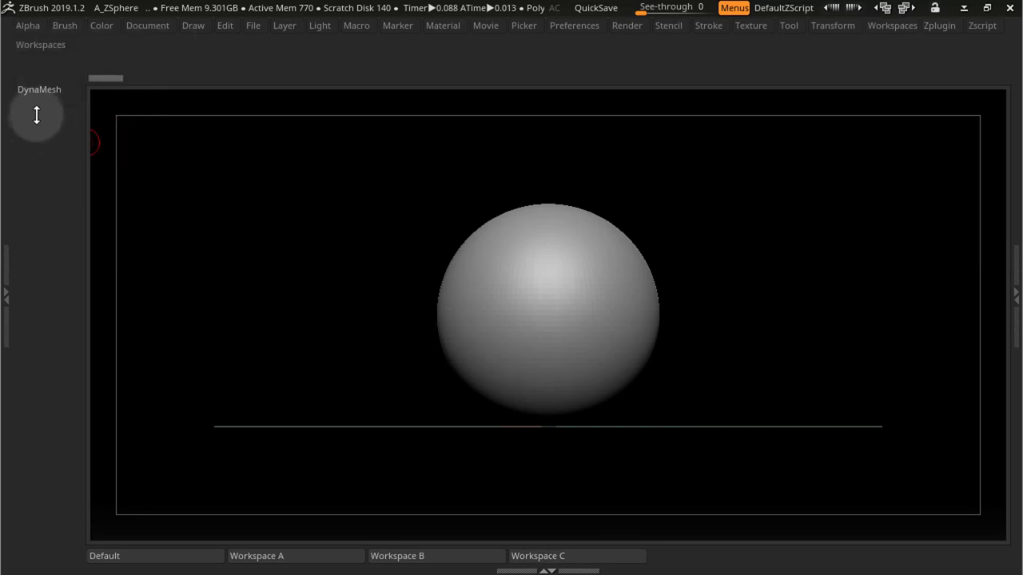
pyautogui.moveTo(36, 114); pyautogui.dragTo(106, 78)
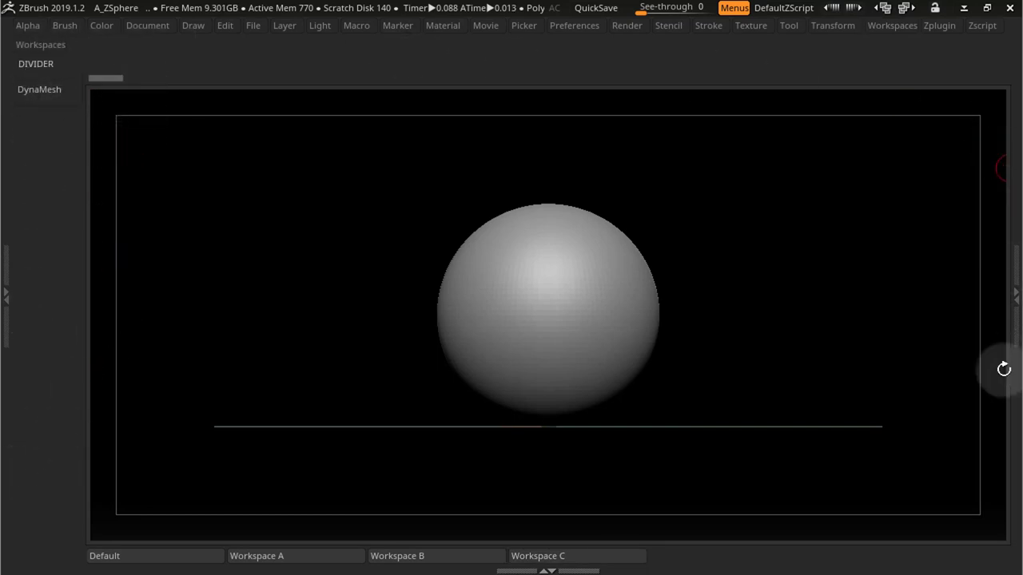
pyautogui.click(1013, 286)
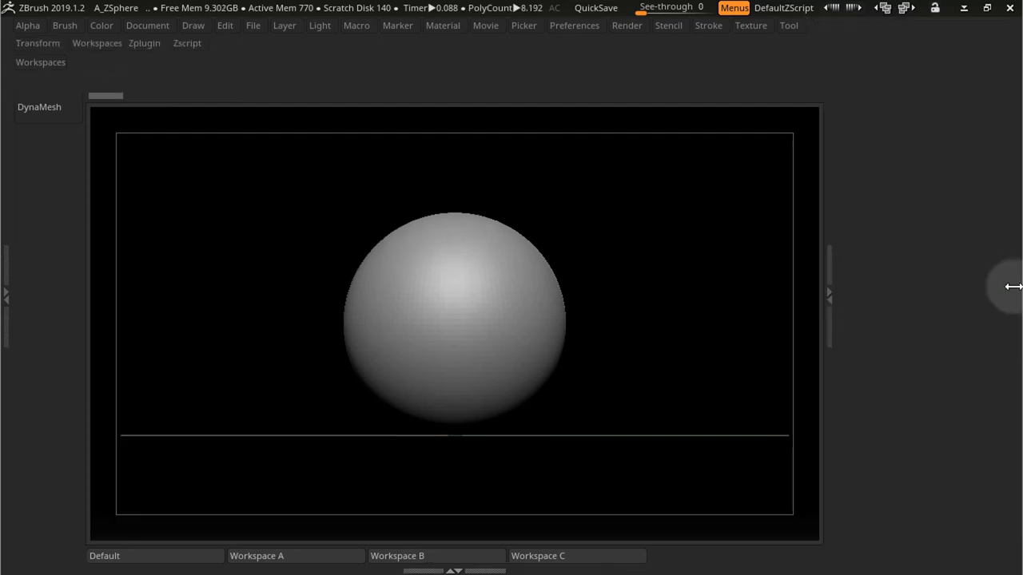
pyautogui.click(831, 289)
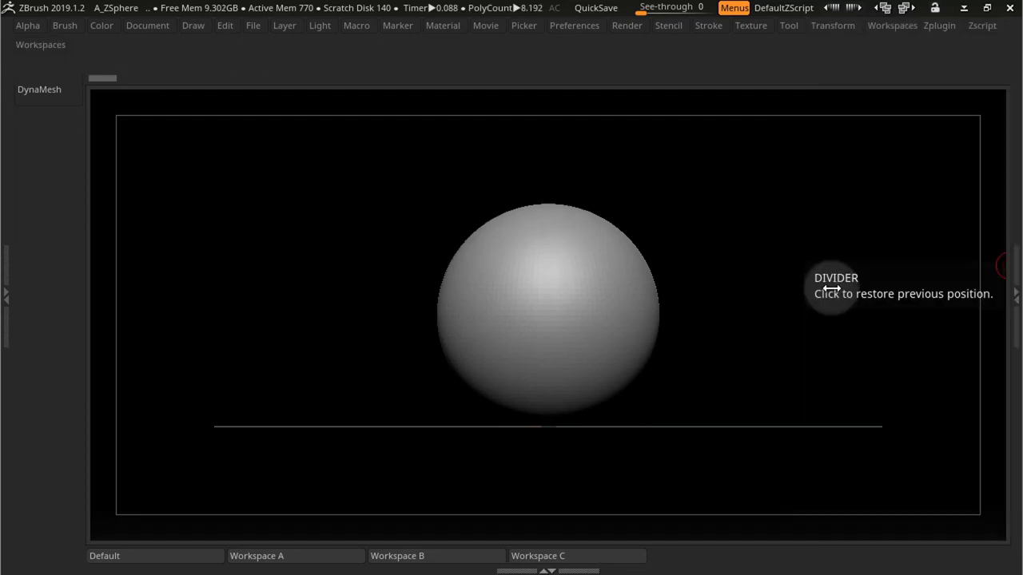
# Load Workspace A from the menu, then switch C, A, B, C and back to A.
pyautogui.click(40, 44)
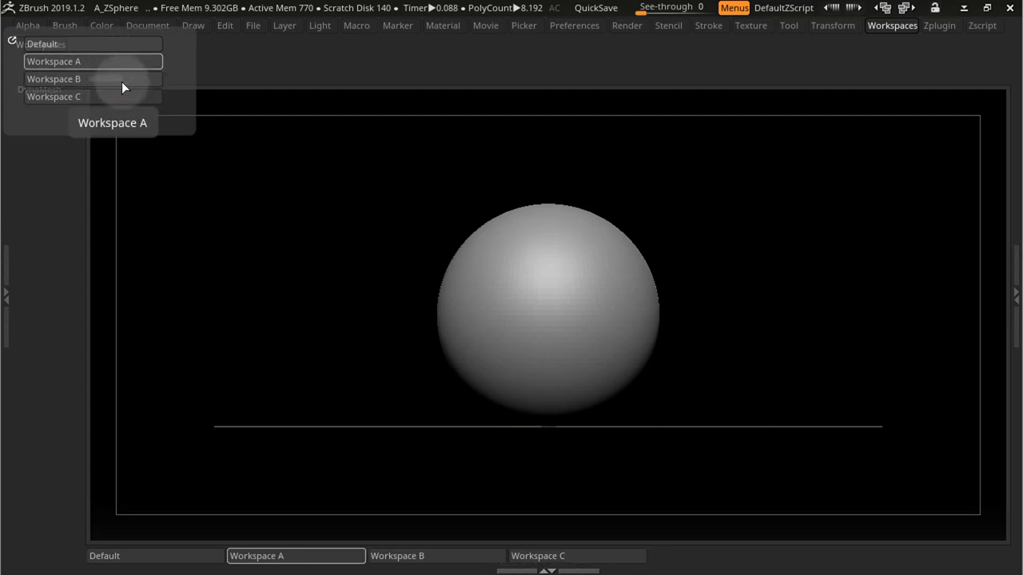
pyautogui.click(120, 64)
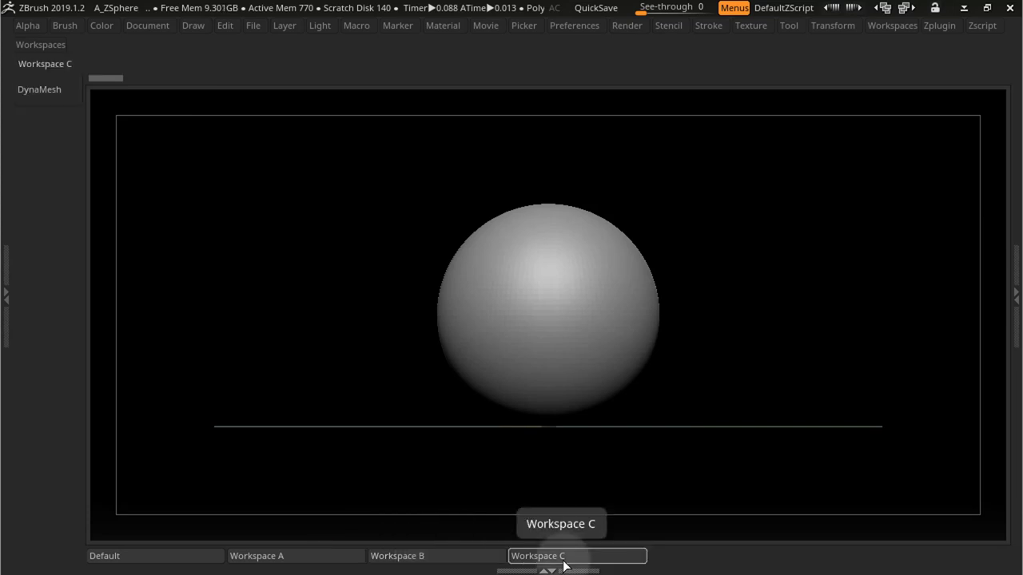
pyautogui.click(527, 557)
pyautogui.click(308, 555)
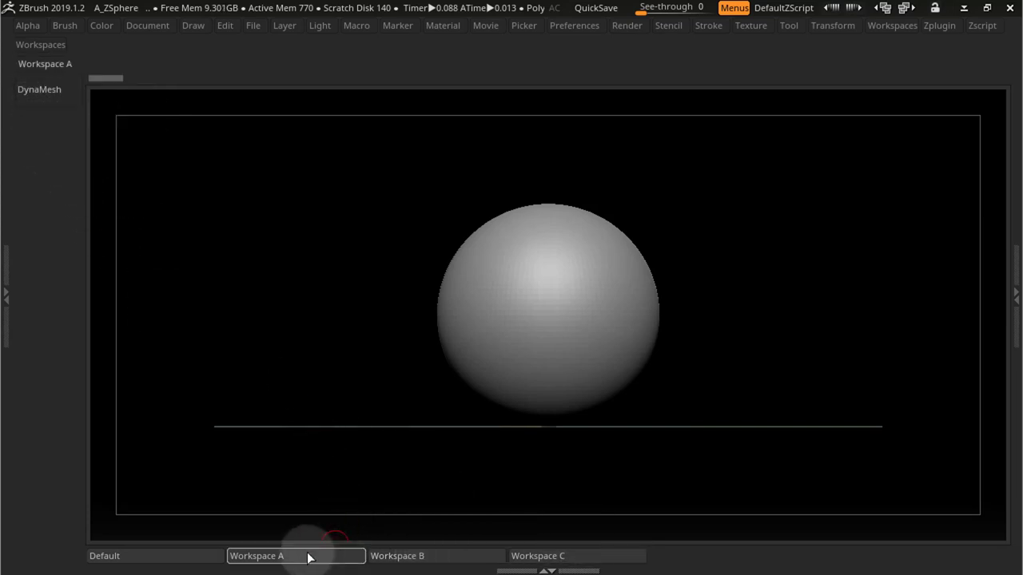
pyautogui.click(415, 559)
pyautogui.click(542, 559)
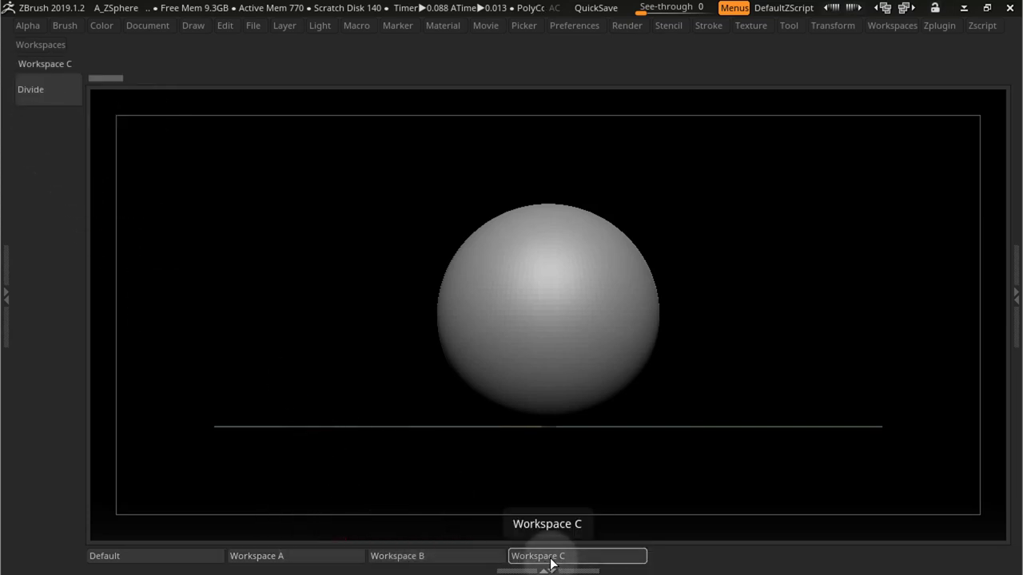
pyautogui.click(322, 559)
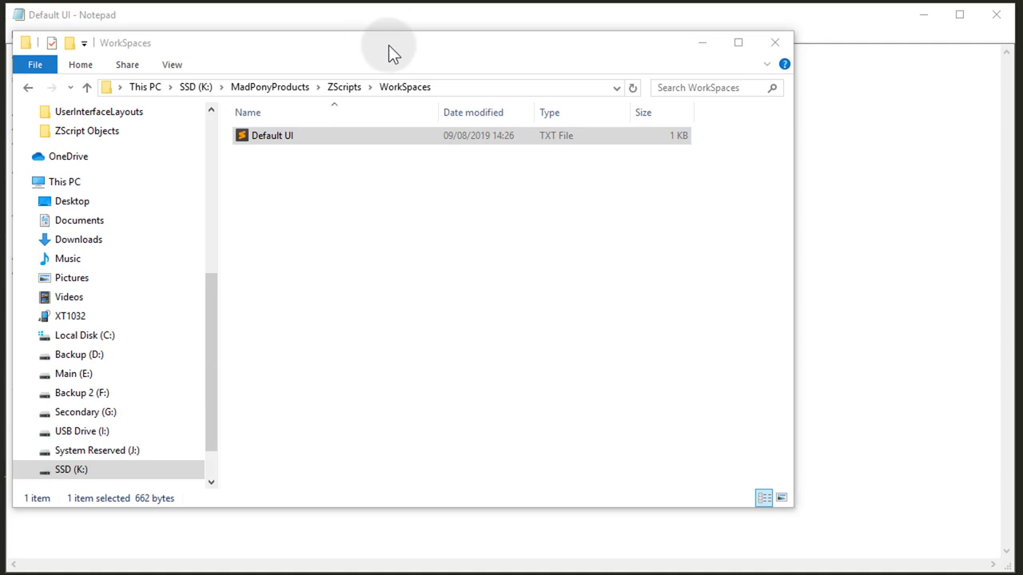
pyautogui.moveTo(389, 45); pyautogui.dragTo(1, 45)
pyautogui.click(500, 210)
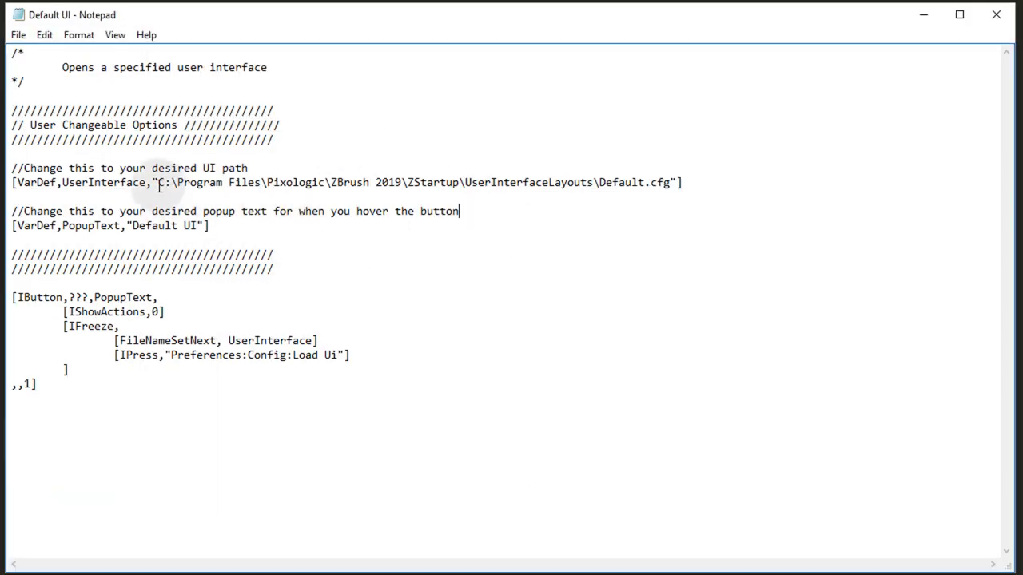
pyautogui.moveTo(159, 183); pyautogui.dragTo(663, 187)
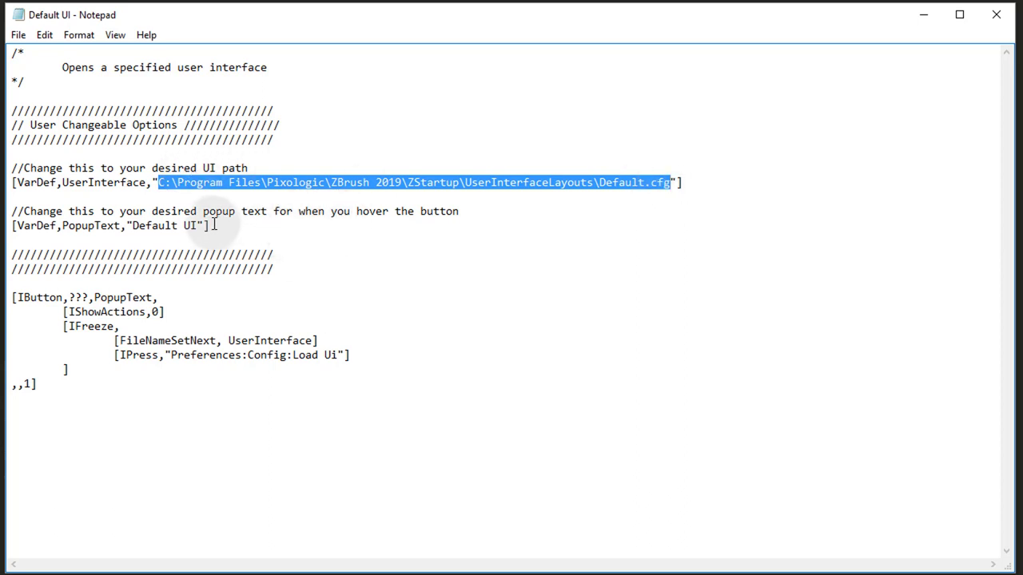
pyautogui.moveTo(197, 225); pyautogui.dragTo(133, 226)
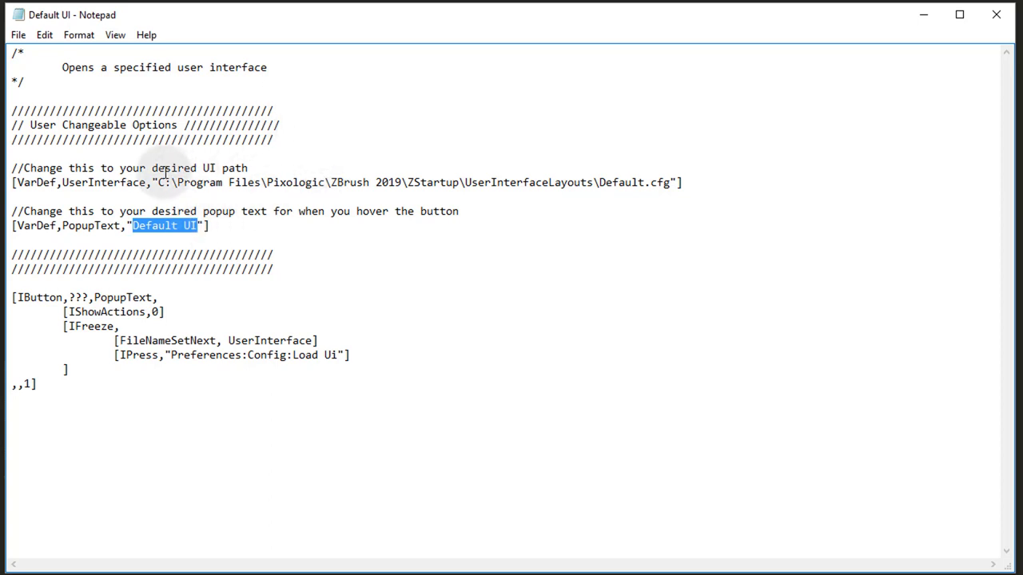
pyautogui.moveTo(159, 182); pyautogui.dragTo(668, 183)
pyautogui.doubleClick(605, 182)
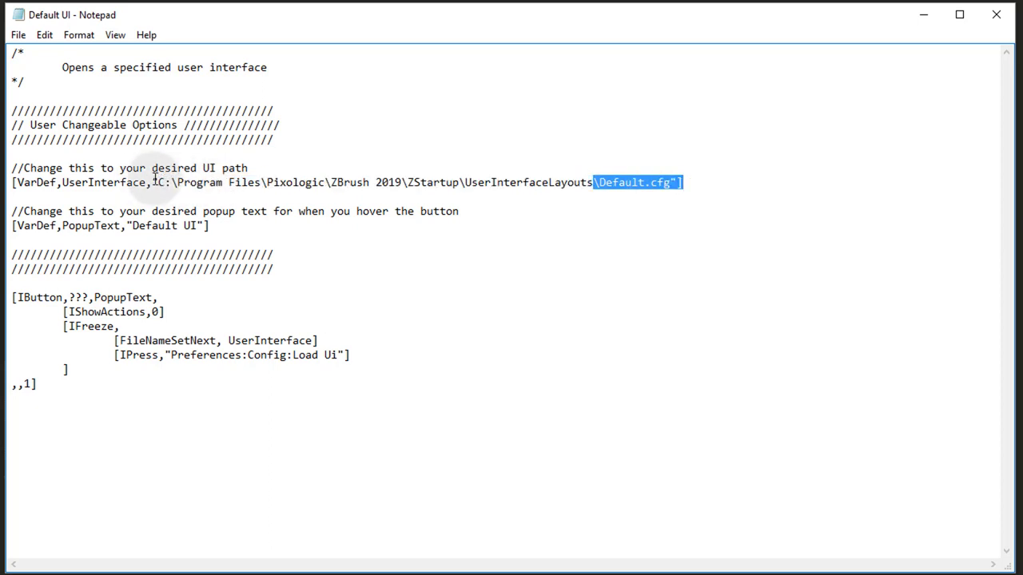
pyautogui.click(594, 182)
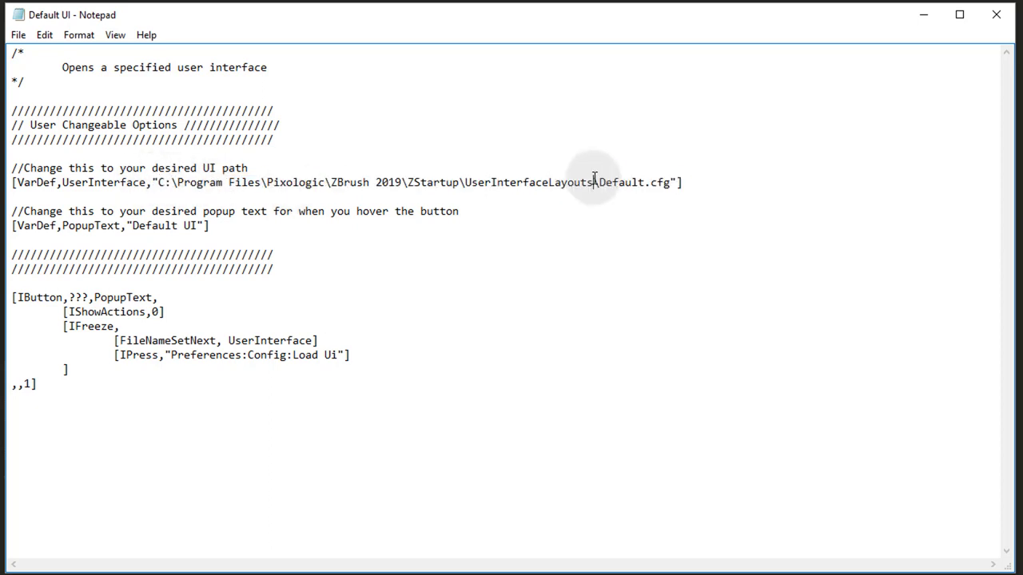
# Open UserInterfaceLayouts, select Default.cfg, copy the folder's full E: path, and return to Notepad.
pyautogui.hotkey('alt', 'Tab')
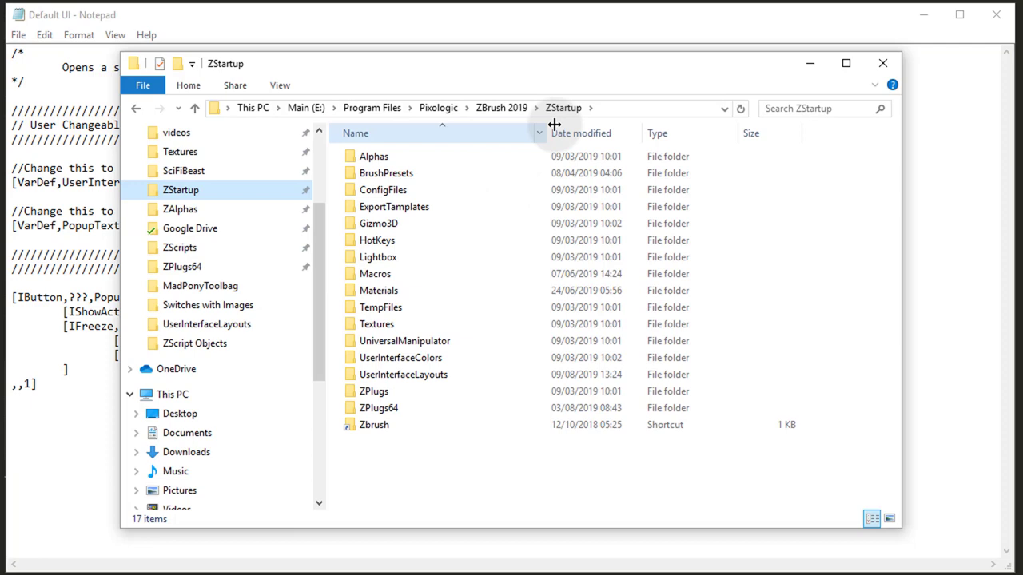
pyautogui.doubleClick(410, 374)
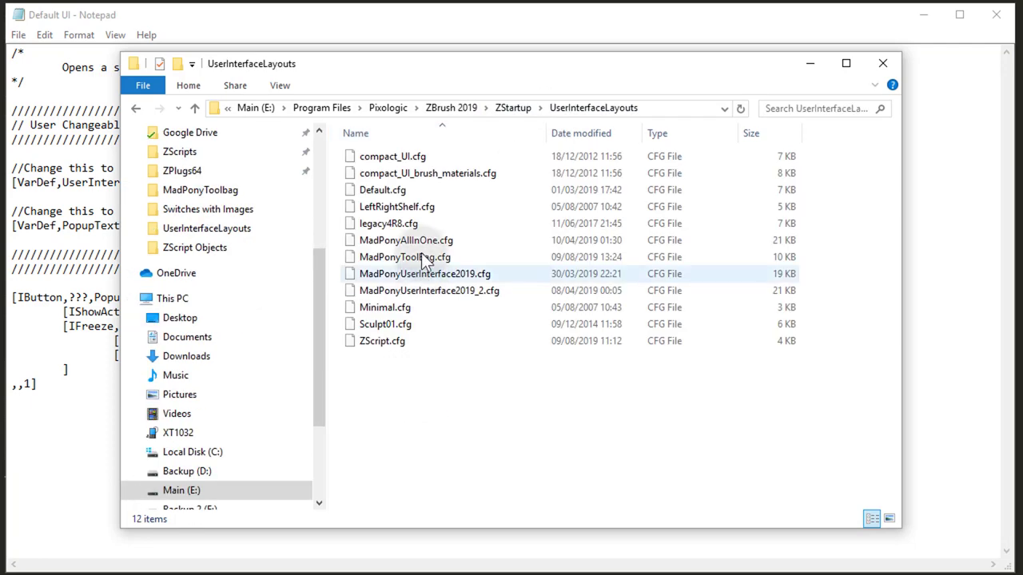
pyautogui.click(382, 190)
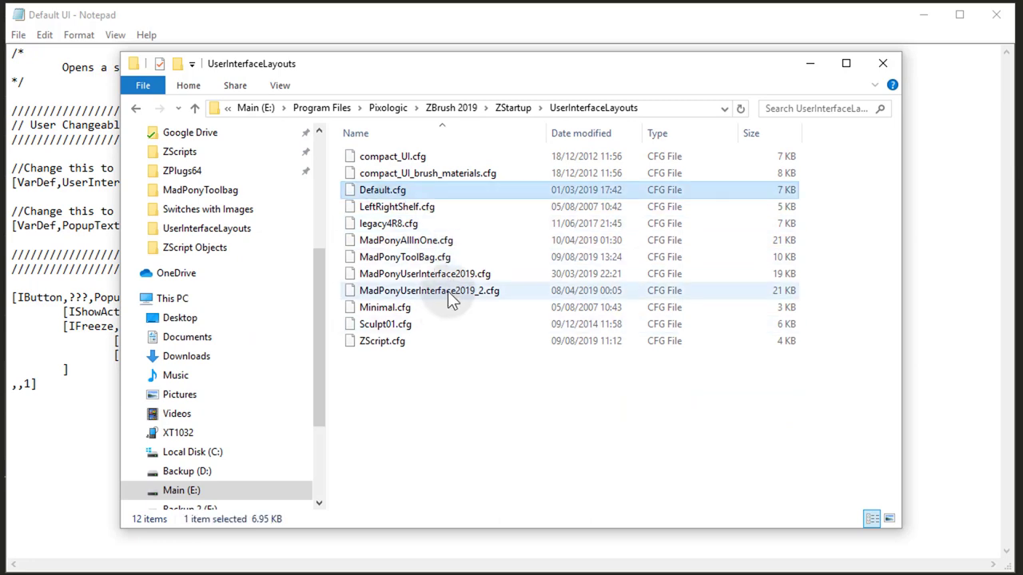
pyautogui.click(528, 107)
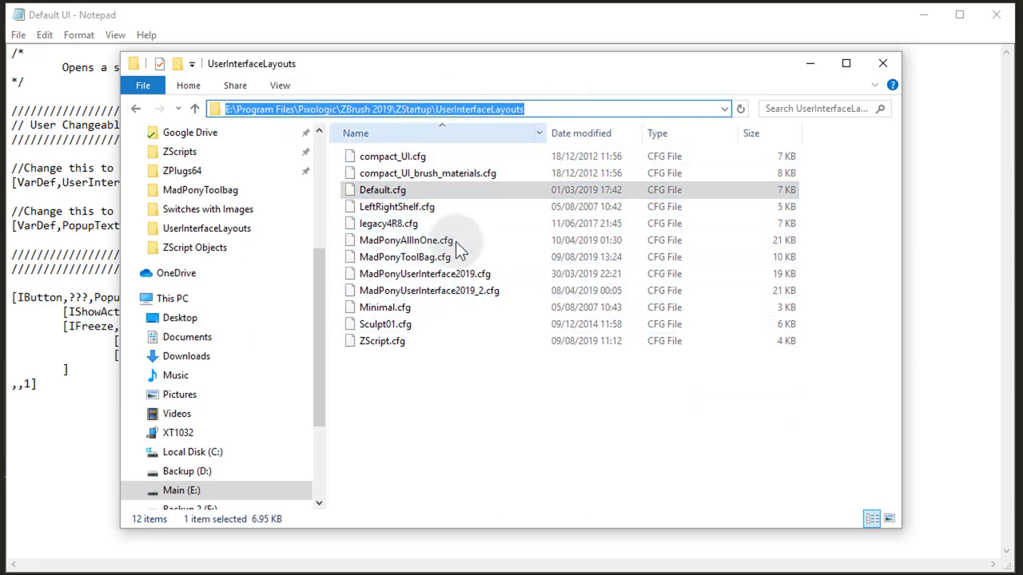
pyautogui.moveTo(783, 64); pyautogui.dragTo(6, 57)
pyautogui.click(300, 166)
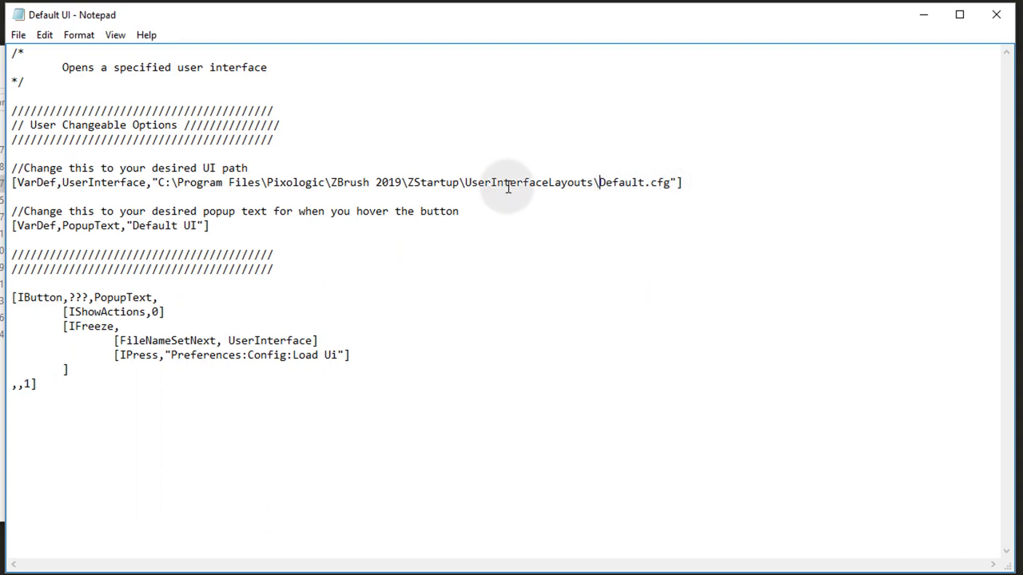
# Replace the C:\ folder part of the UserInterface path with the copied E: path and fix the backslash.
pyautogui.moveTo(599, 182); pyautogui.dragTo(158, 183)
pyautogui.write('E:\\Program Files\\Pixologic\\ZBrush 2019\\ZStartup\\UserInterfaceLayouts\\')
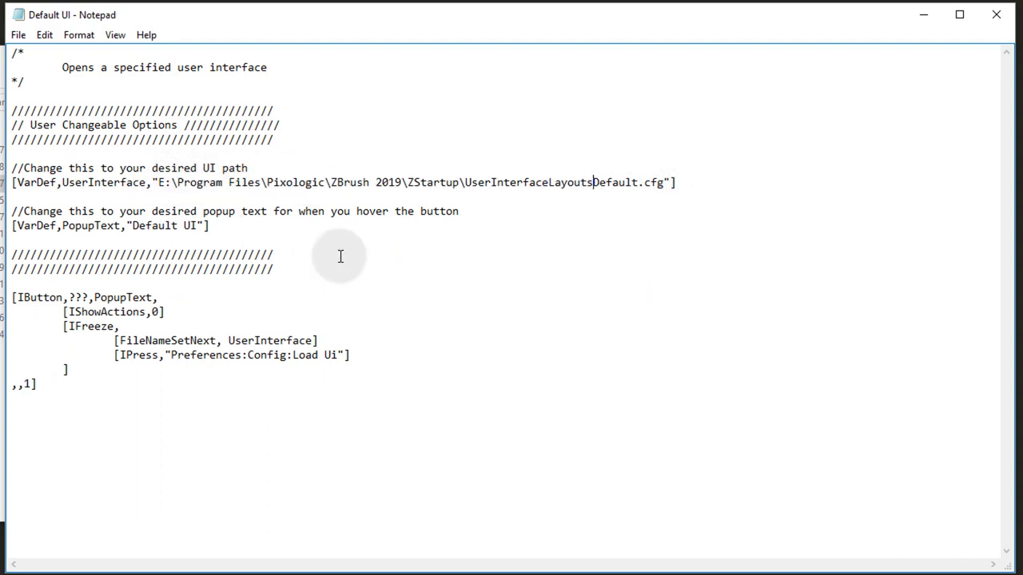
pyautogui.moveTo(599, 182); pyautogui.dragTo(593, 182)
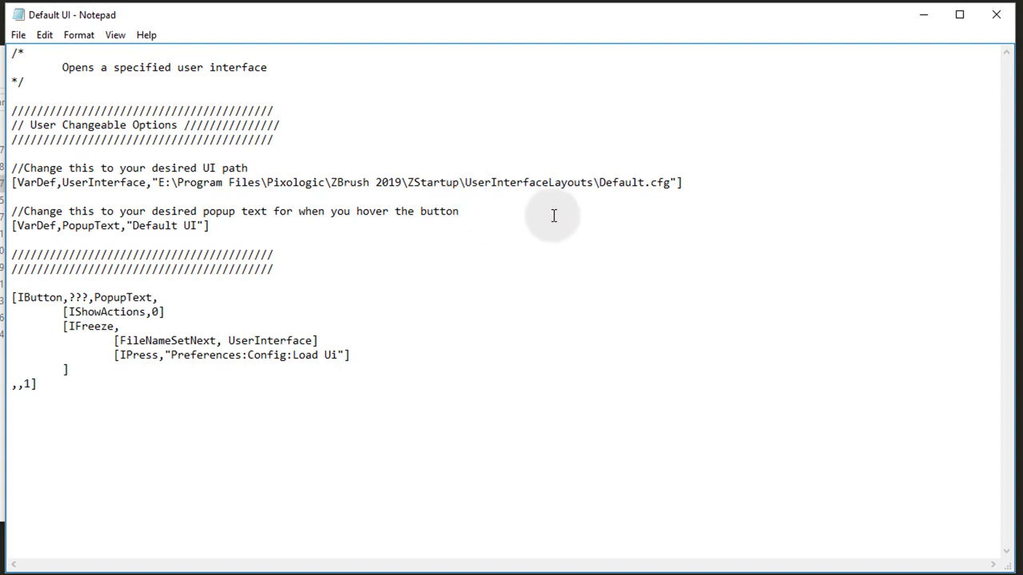
pyautogui.moveTo(618, 183); pyautogui.dragTo(671, 184)
# Select the MadPonyAllInOne.cfg layout file in the folder and highlight its full name.
pyautogui.hotkey('alt', 'Tab')
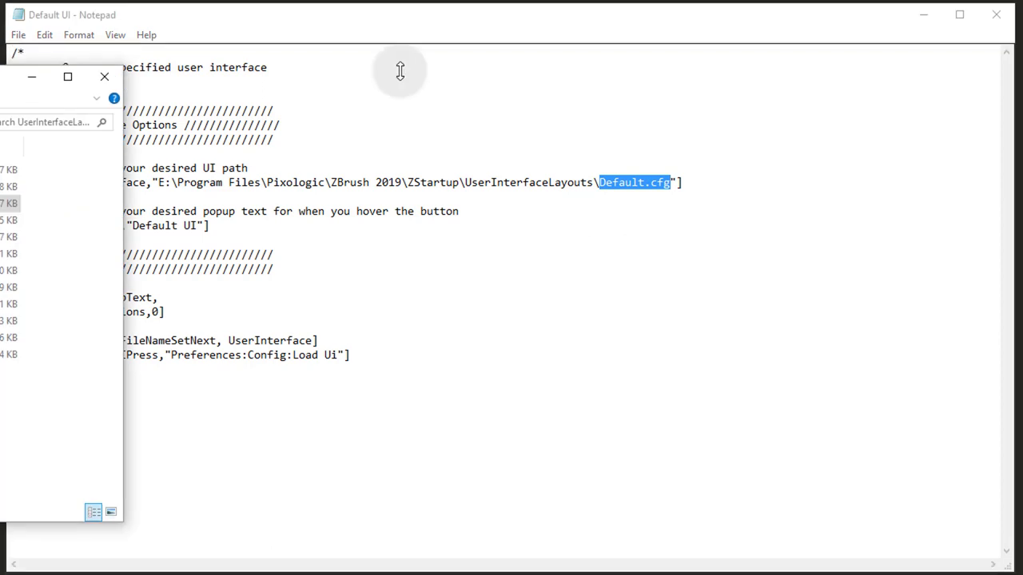
pyautogui.moveTo(12, 76); pyautogui.dragTo(616, 46)
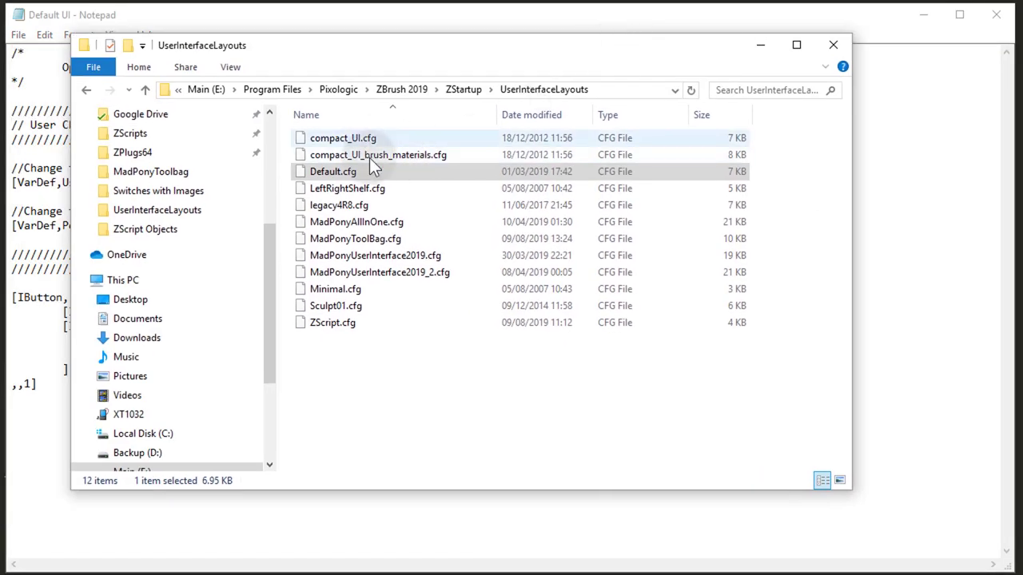
pyautogui.click(362, 188)
pyautogui.click(357, 225)
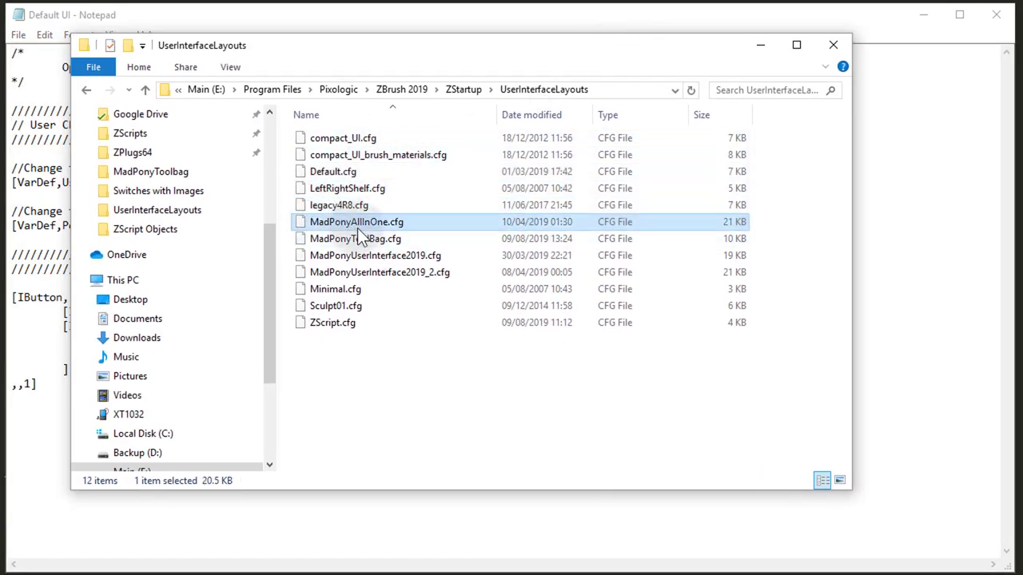
pyautogui.click(423, 222)
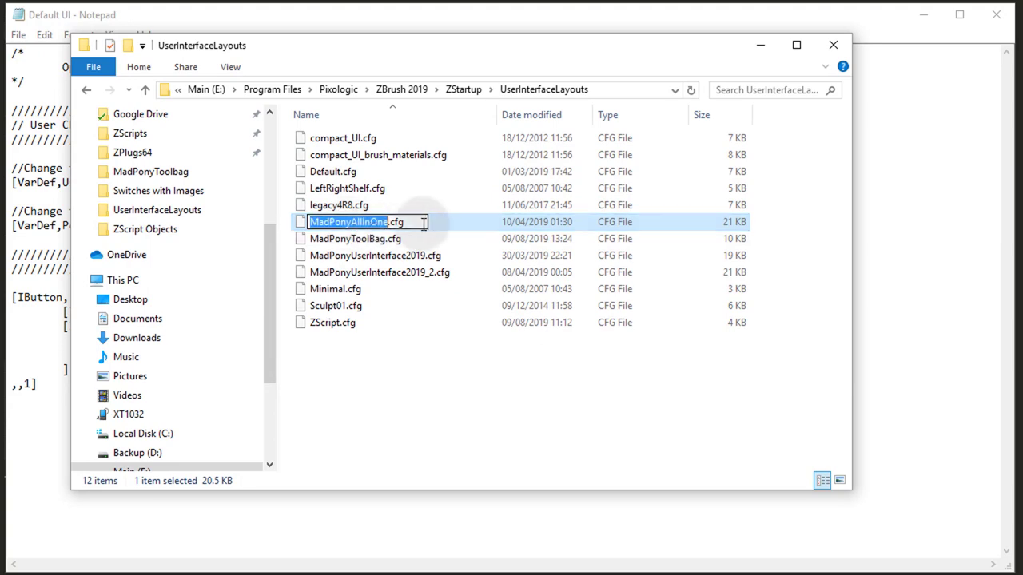
pyautogui.moveTo(415, 223); pyautogui.dragTo(258, 219)
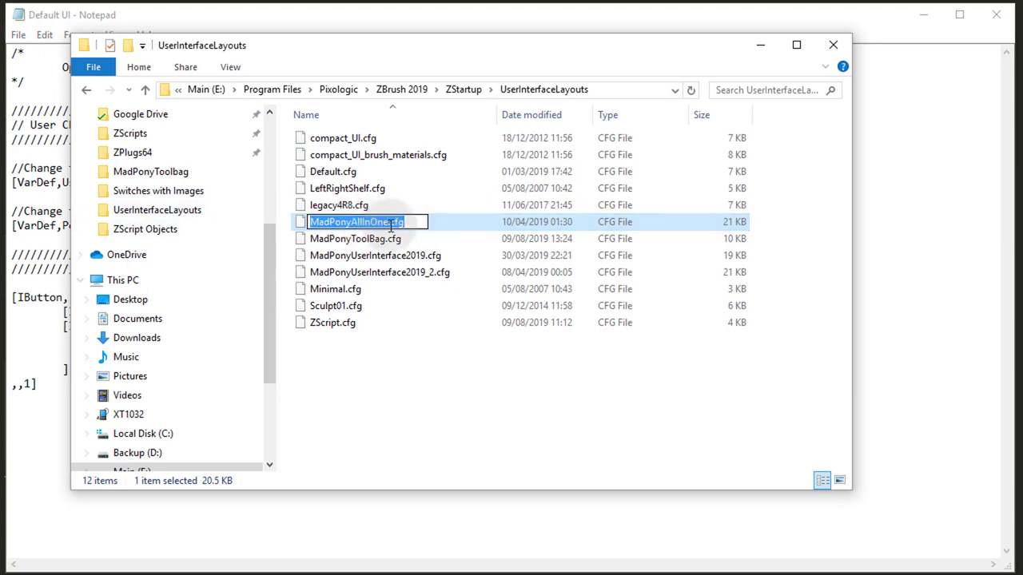
# Back in Notepad, check the Default.cfg file name and the 'Default UI' popup text.
pyautogui.moveTo(682, 40); pyautogui.dragTo(71, 78)
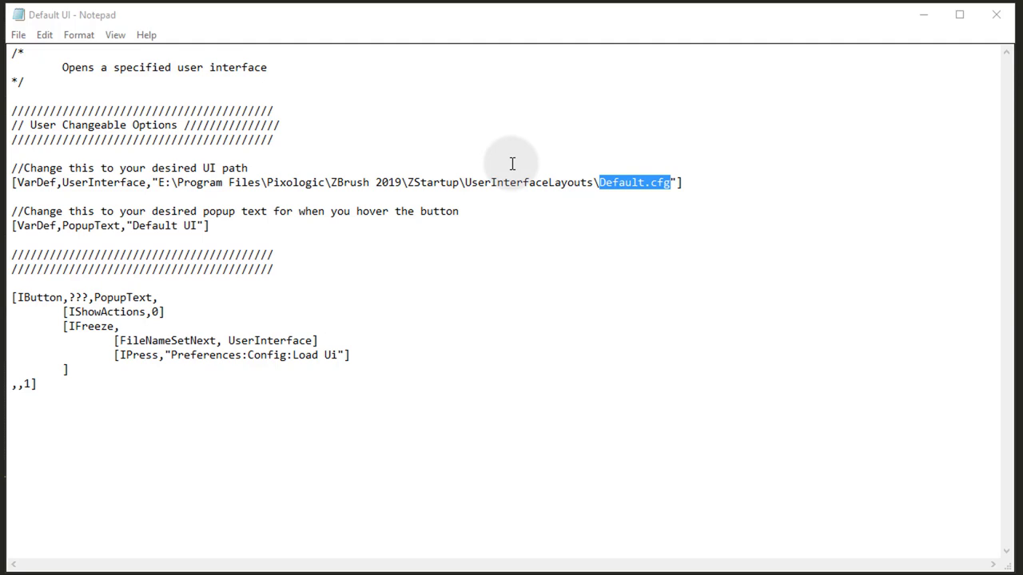
pyautogui.click(631, 184)
pyautogui.moveTo(600, 183); pyautogui.dragTo(678, 183)
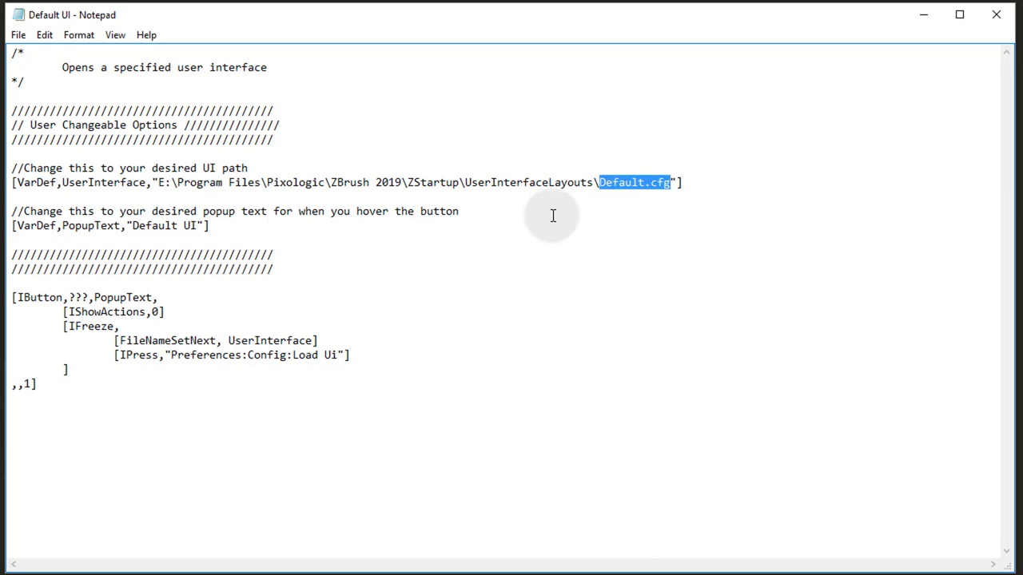
pyautogui.click(591, 196)
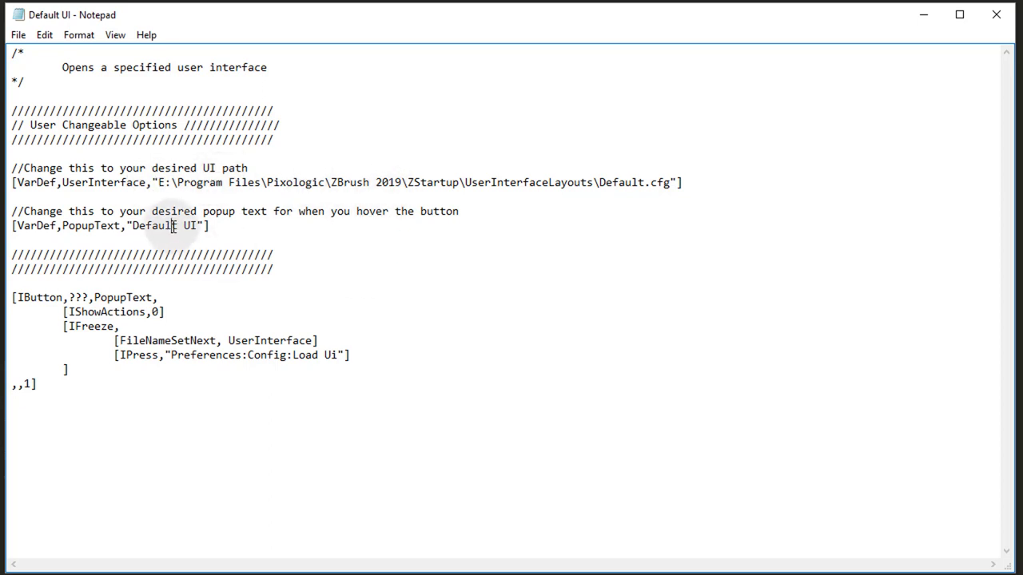
pyautogui.moveTo(198, 227); pyautogui.dragTo(138, 217)
pyautogui.click(375, 279)
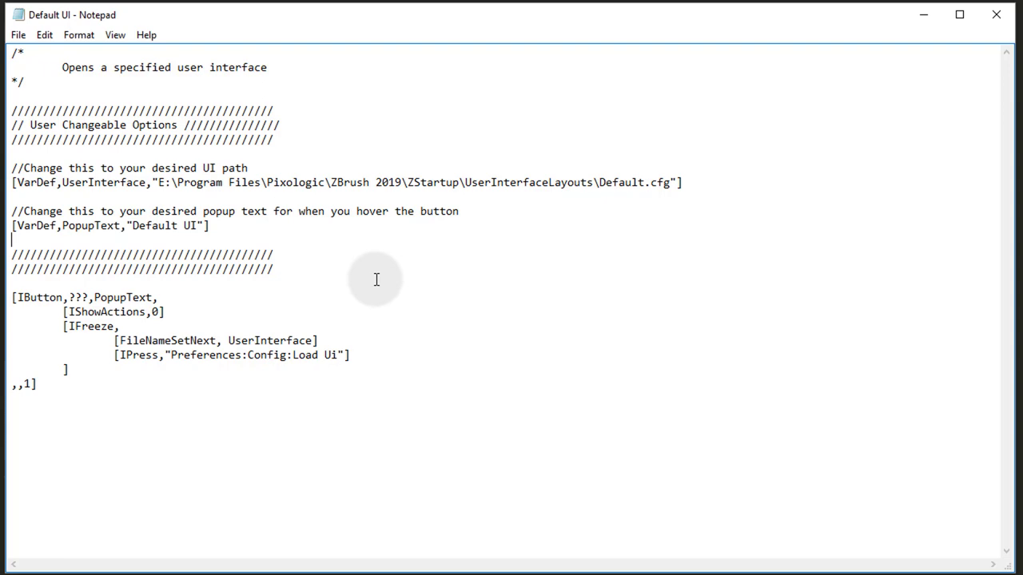
pyautogui.click(16, 36)
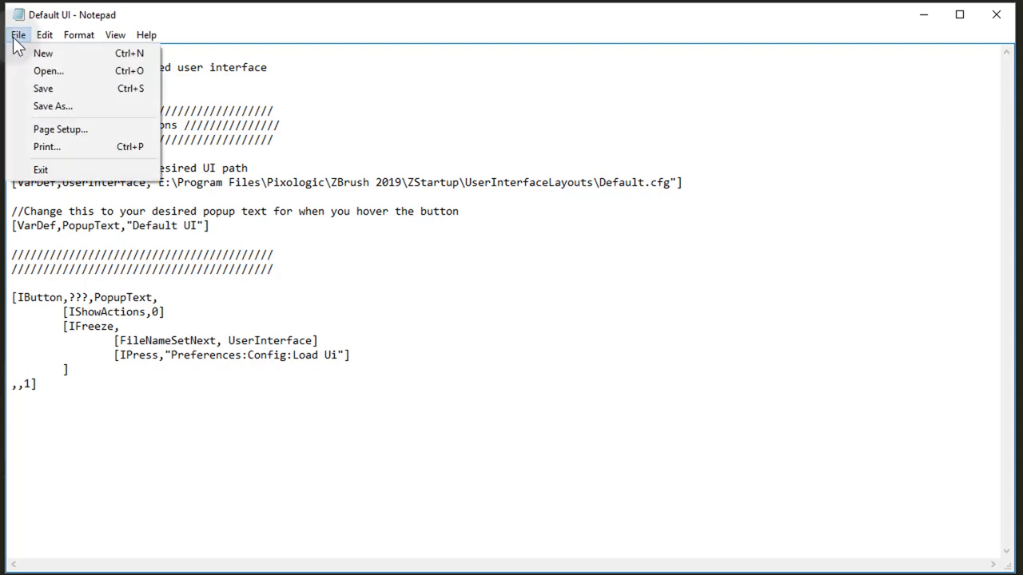
# In Save As, create a new 'UI Buttons' folder inside ZStartup\Macros and open it.
pyautogui.click(63, 108)
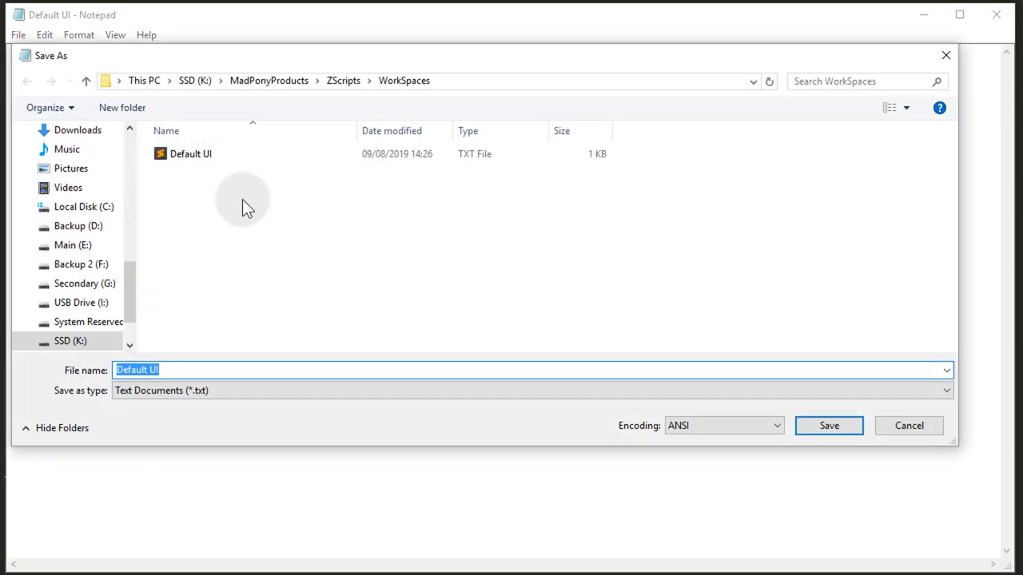
pyautogui.scroll(6, 89, 252)
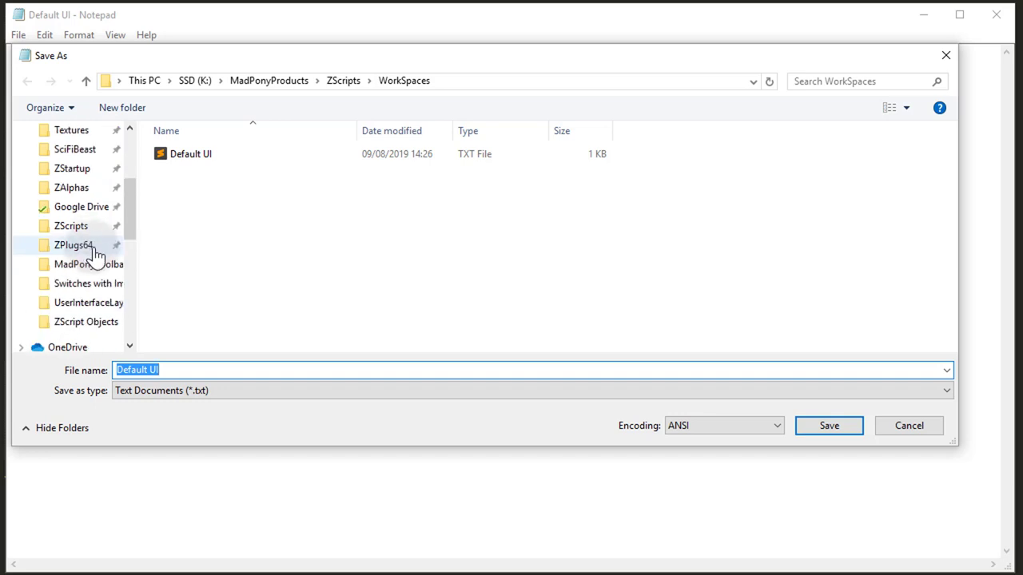
pyautogui.click(73, 169)
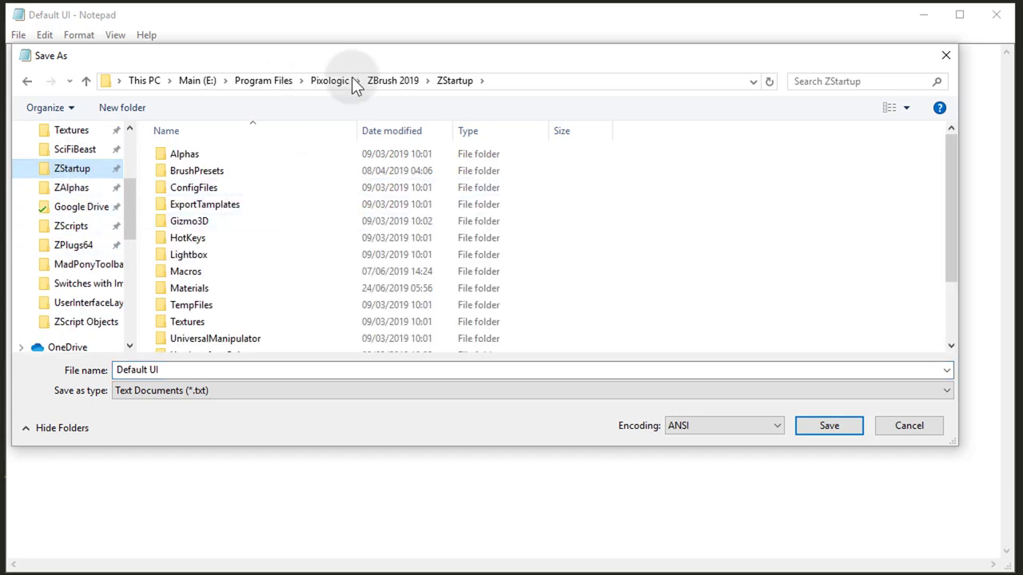
pyautogui.doubleClick(192, 271)
pyautogui.doubleClick(178, 153)
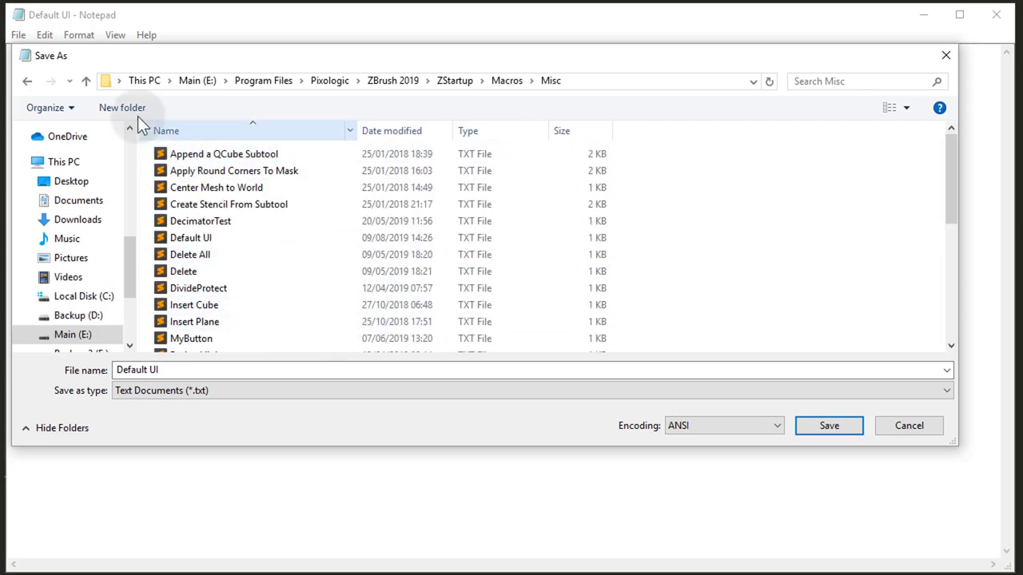
pyautogui.click(86, 83)
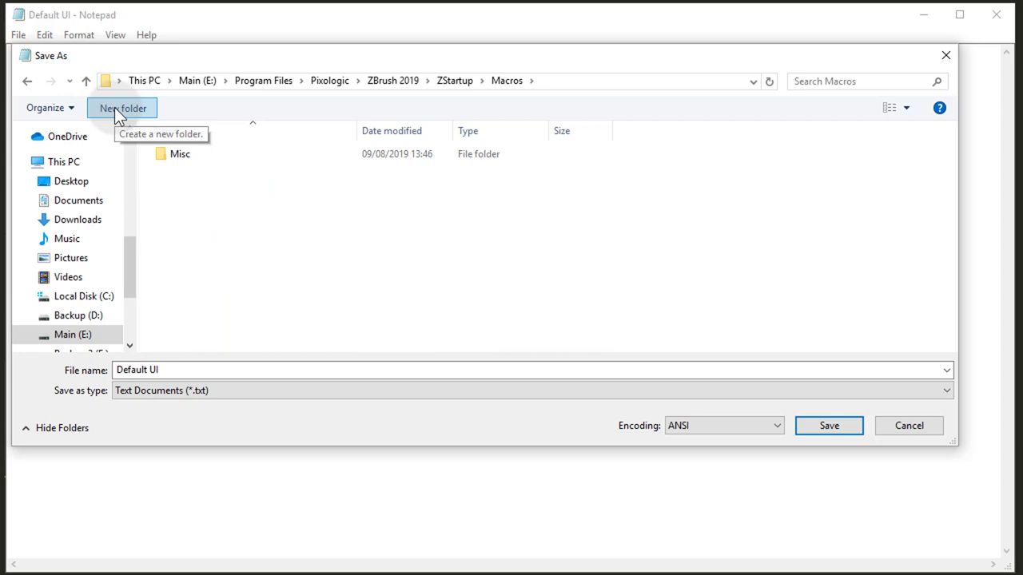
pyautogui.click(116, 108)
pyautogui.write('UI')
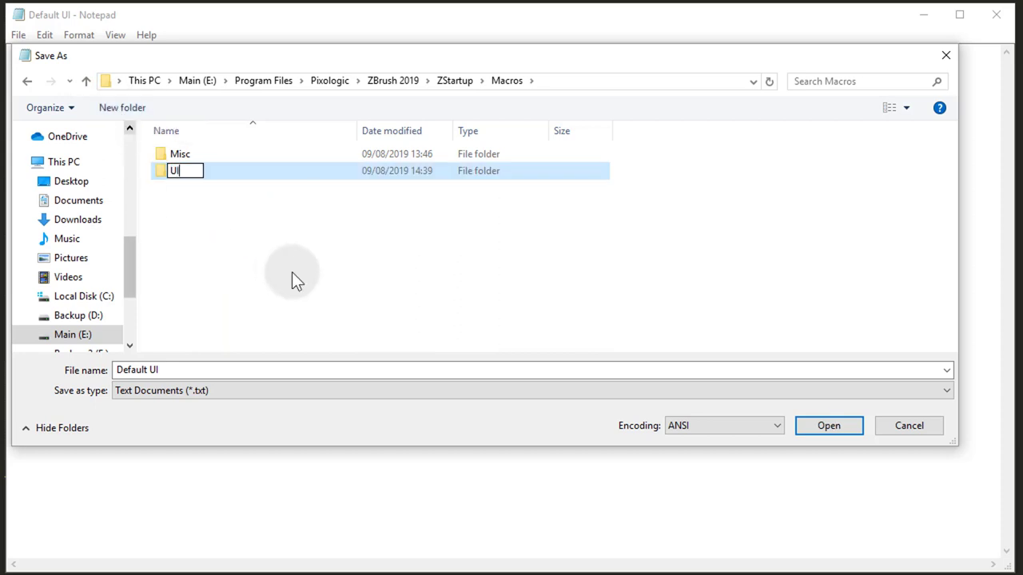
pyautogui.write(' Buttons')
pyautogui.press('Return')
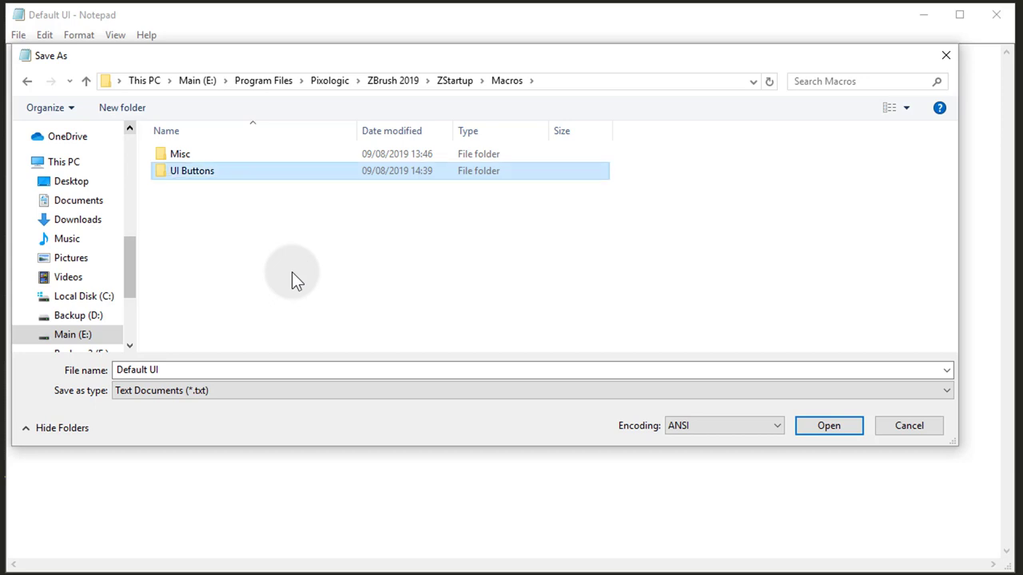
pyautogui.press('Return')
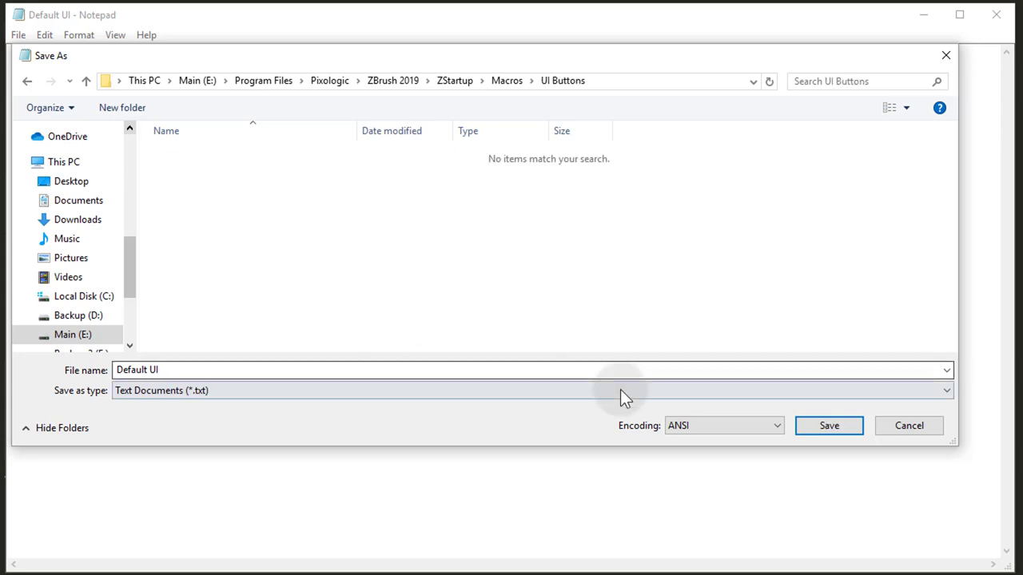
# Trim the file name to Default and save the script in UI Buttons.
pyautogui.moveTo(173, 369); pyautogui.dragTo(108, 376)
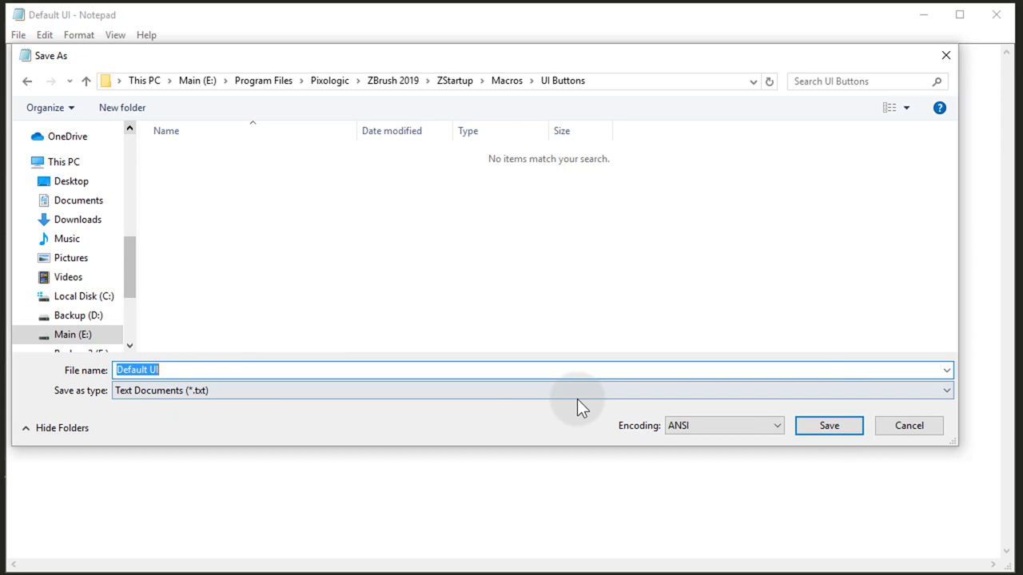
pyautogui.press('End')
pyautogui.press('BackSpace')
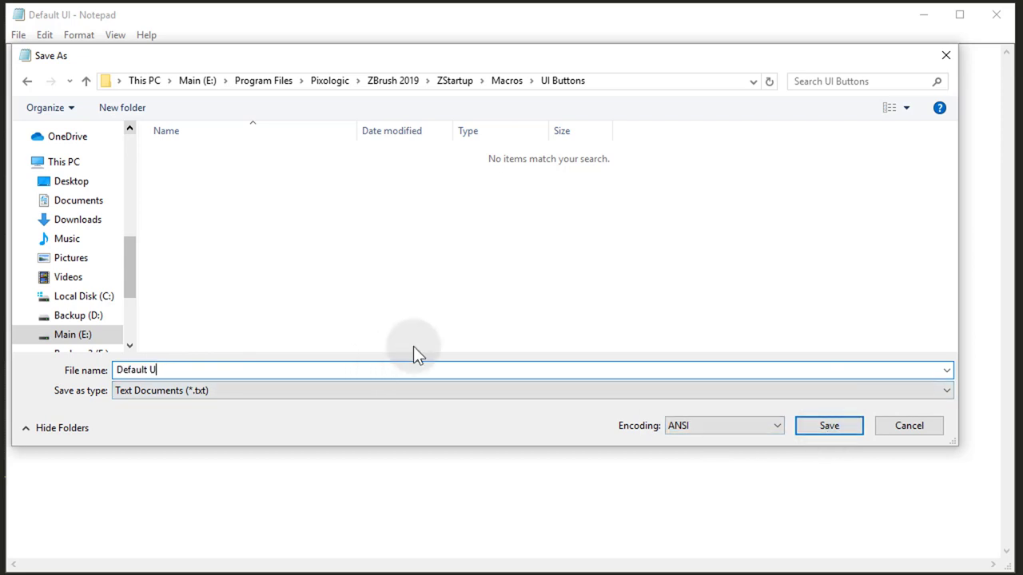
pyautogui.press('Return')
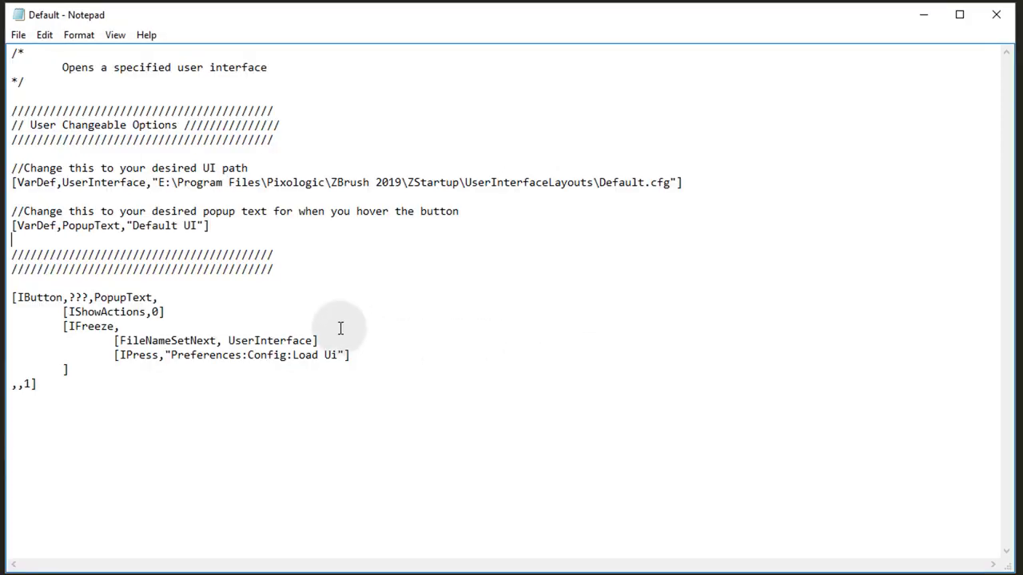
pyautogui.hotkey('alt', 'Tab')
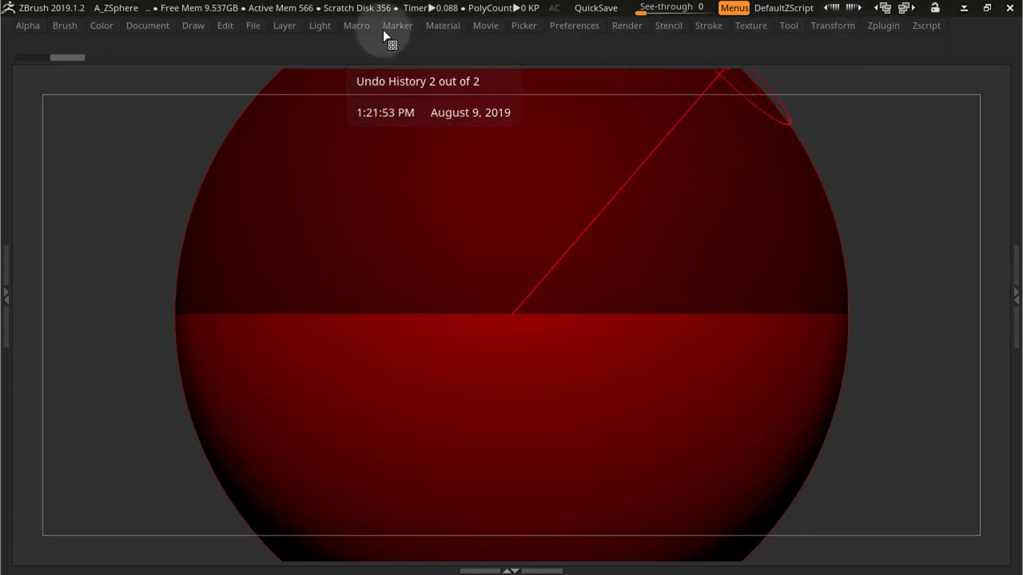
# Reload all macros, expand UI Buttons, and run the Default macro to load the default layout.
pyautogui.click(360, 28)
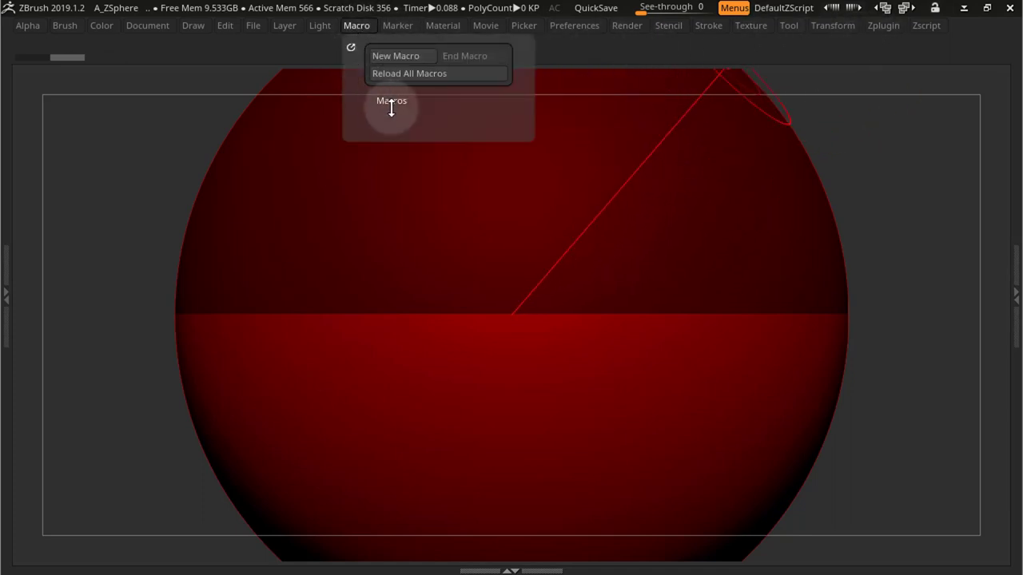
pyautogui.click(399, 74)
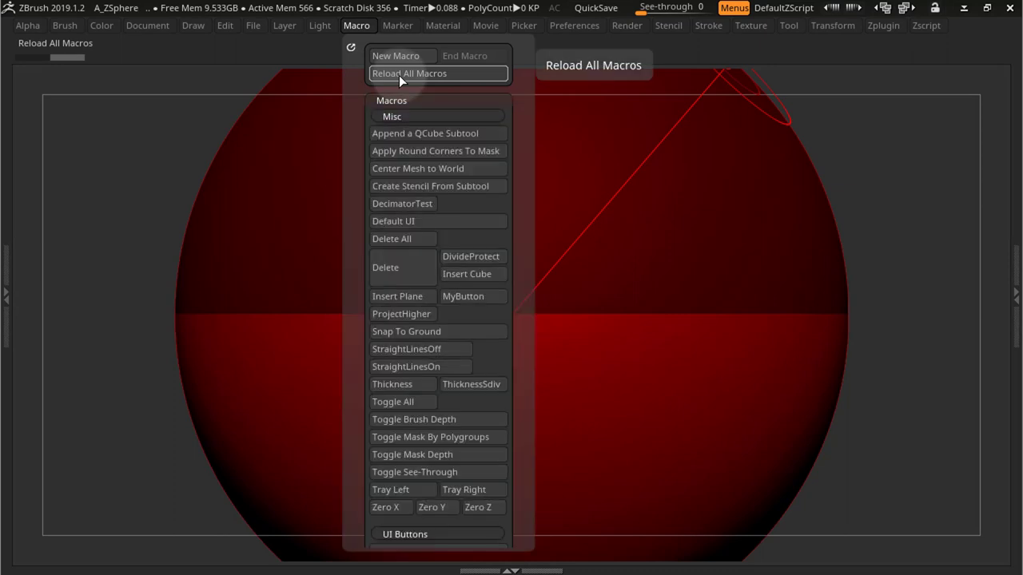
pyautogui.click(402, 97)
pyautogui.click(402, 99)
pyautogui.click(406, 135)
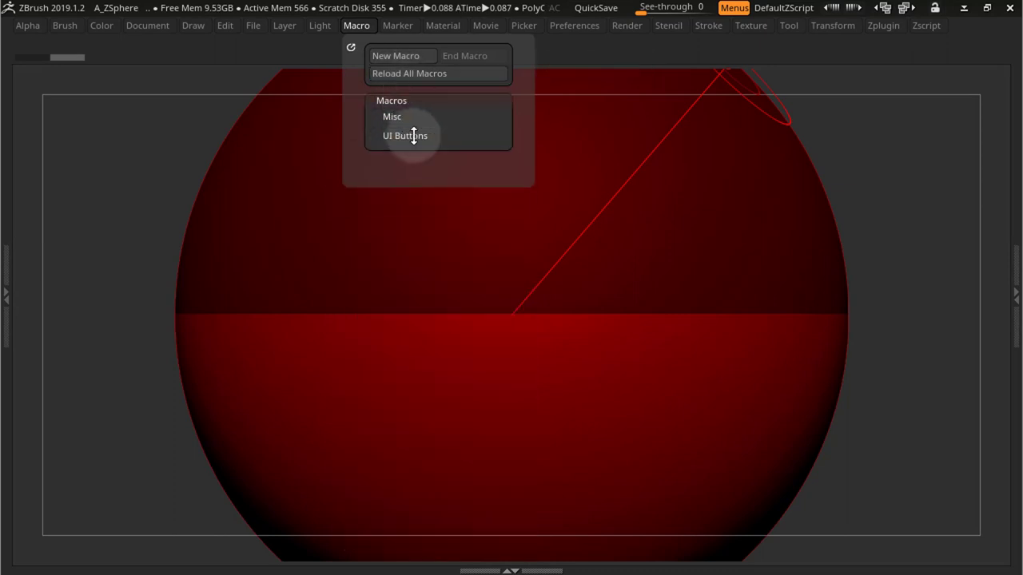
pyautogui.click(408, 136)
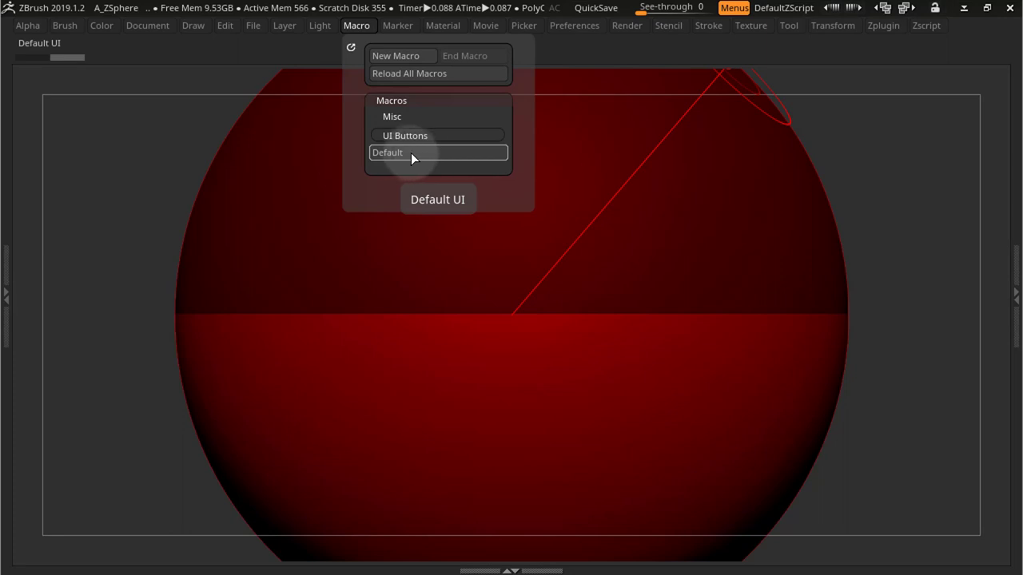
pyautogui.click(410, 152)
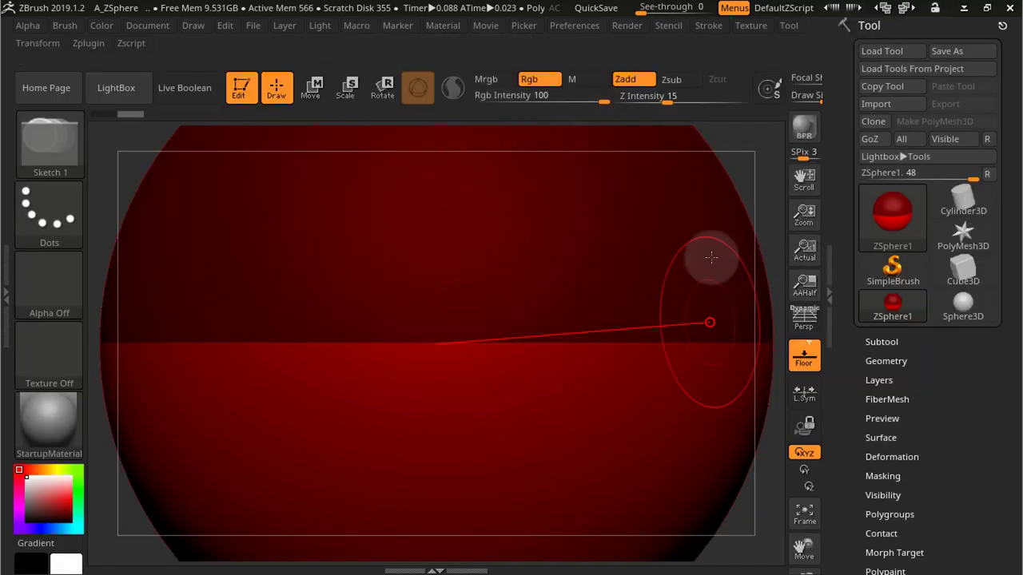
pyautogui.click(356, 25)
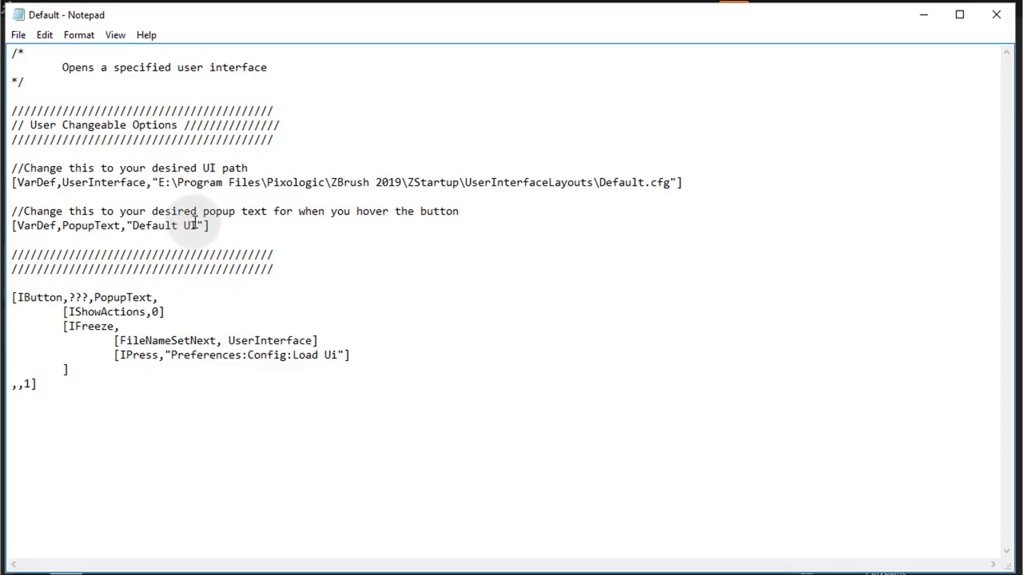
pyautogui.moveTo(198, 226); pyautogui.dragTo(141, 227)
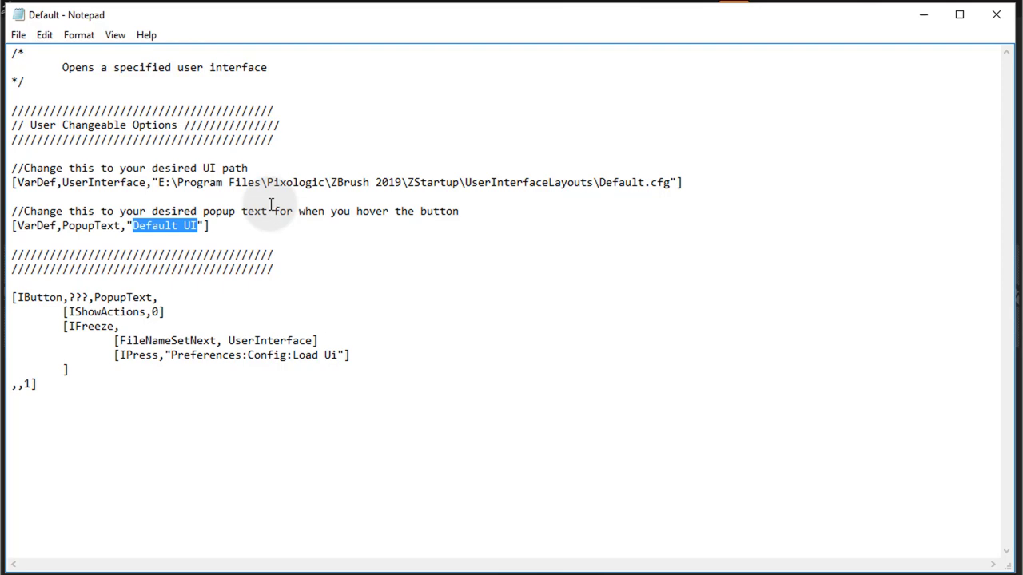
# Change the script's path to Workspace A.cfg and its popup text to 'Workspace A'.
pyautogui.click(271, 205)
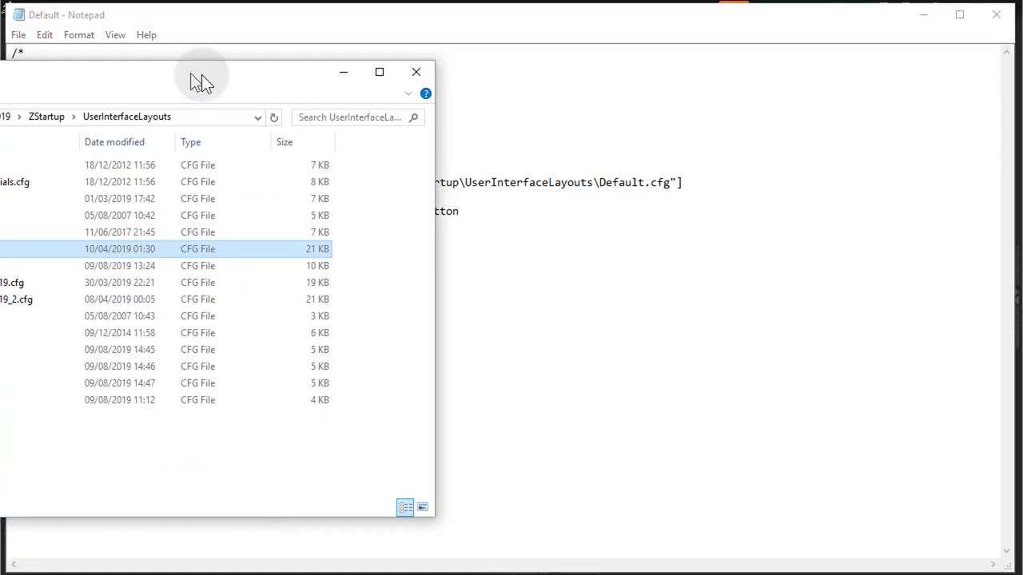
pyautogui.moveTo(595, 29); pyautogui.dragTo(719, 32)
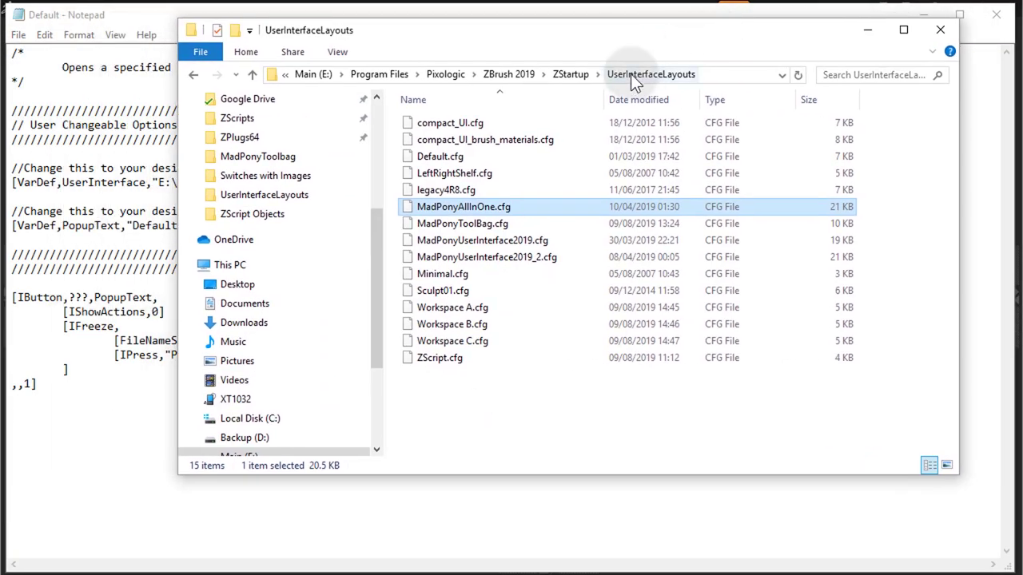
pyautogui.click(496, 305)
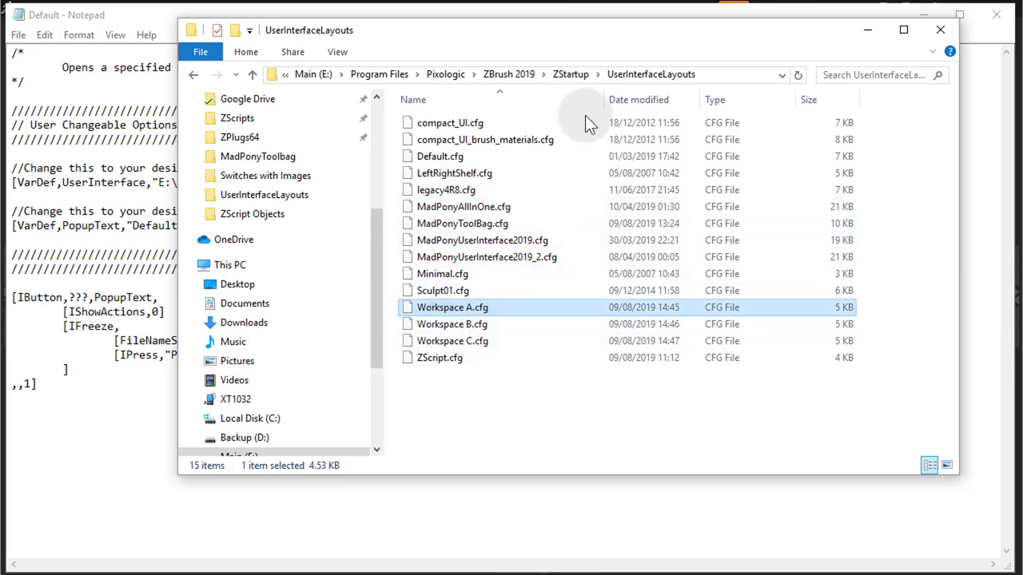
pyautogui.moveTo(599, 32); pyautogui.dragTo(0, 51)
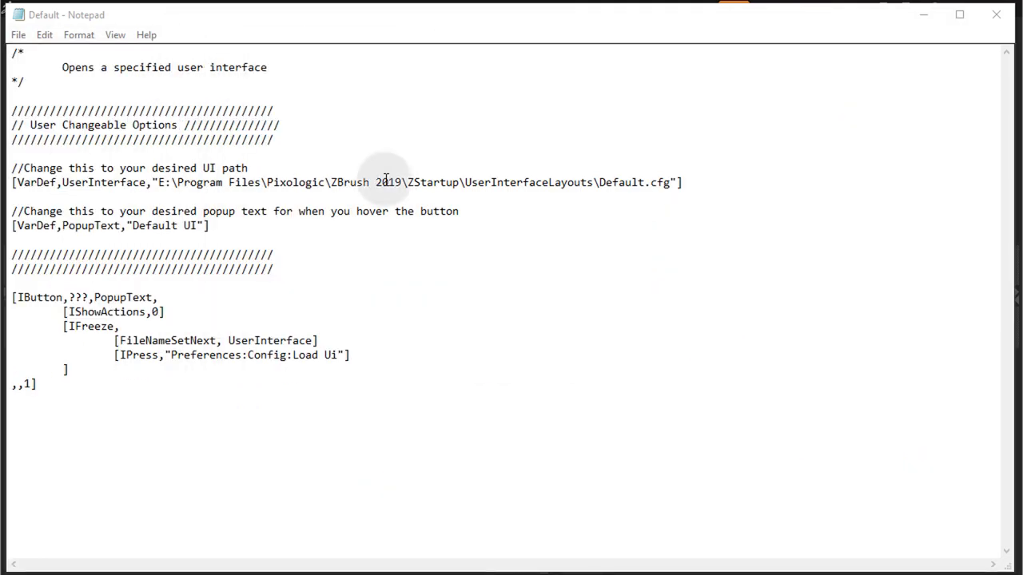
pyautogui.doubleClick(640, 183)
pyautogui.click(646, 190)
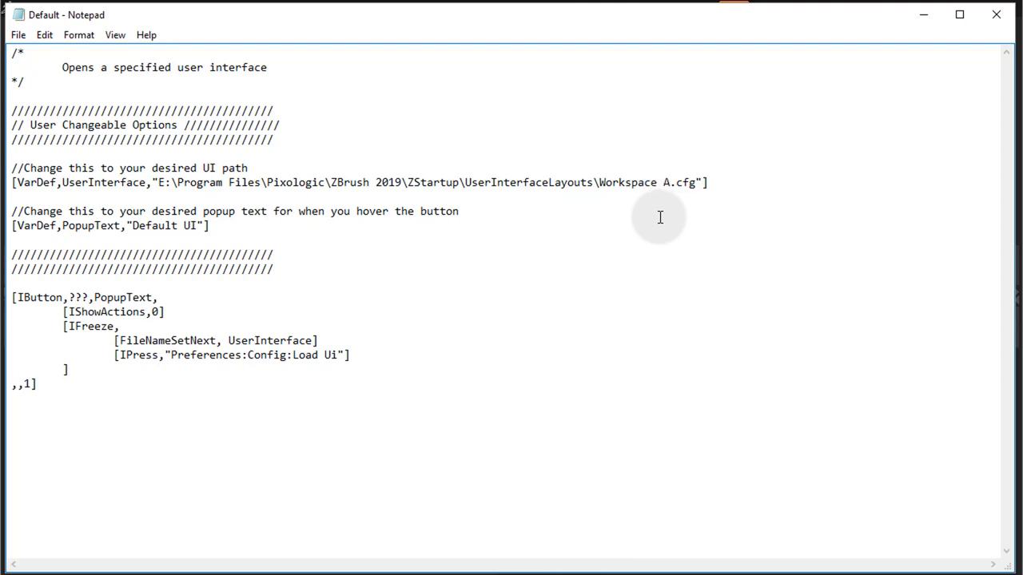
pyautogui.moveTo(671, 183); pyautogui.dragTo(592, 179)
pyautogui.hotkey('ctrl', 'c')
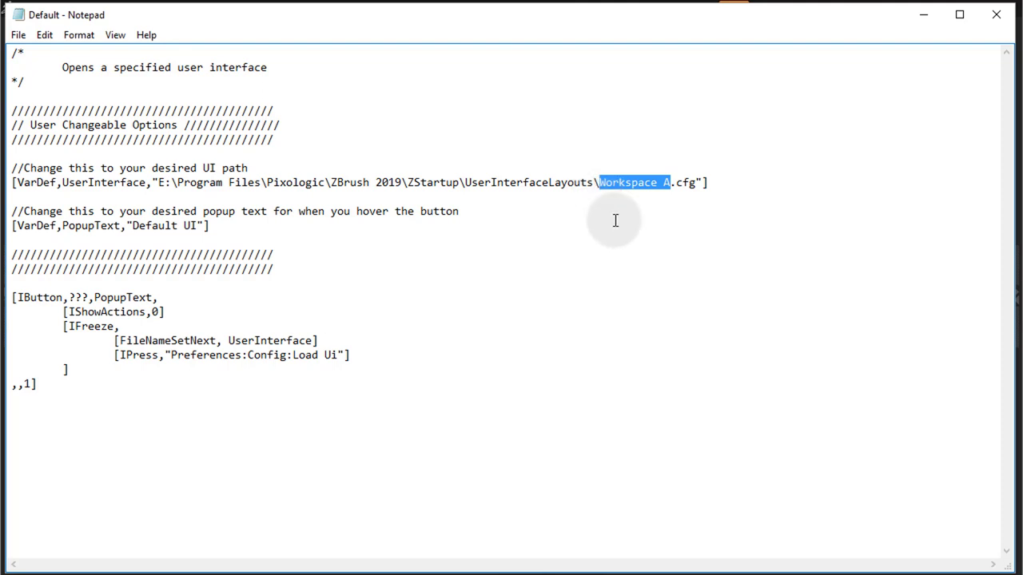
pyautogui.moveTo(197, 225); pyautogui.dragTo(142, 226)
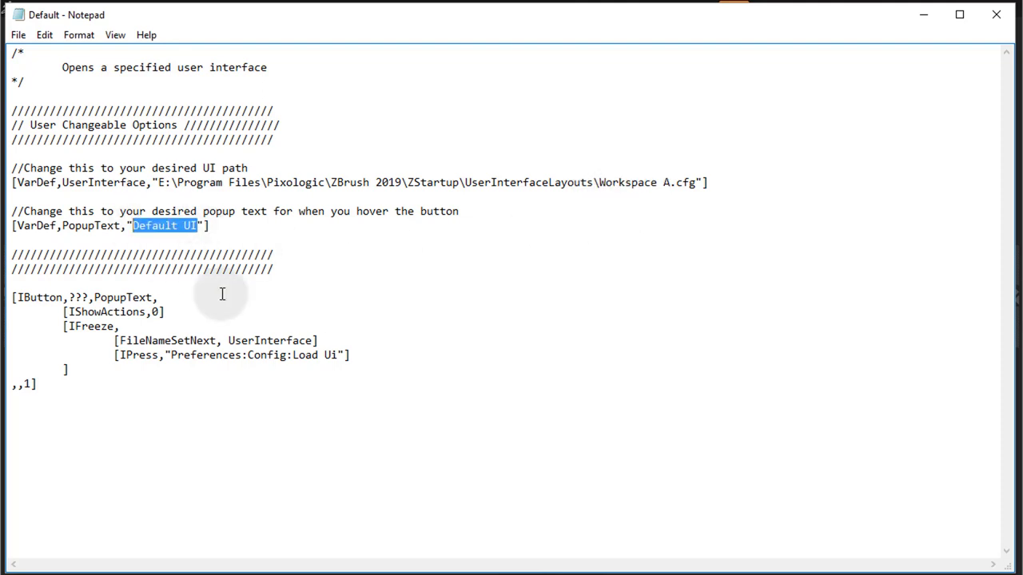
pyautogui.hotkey('ctrl', 'v')
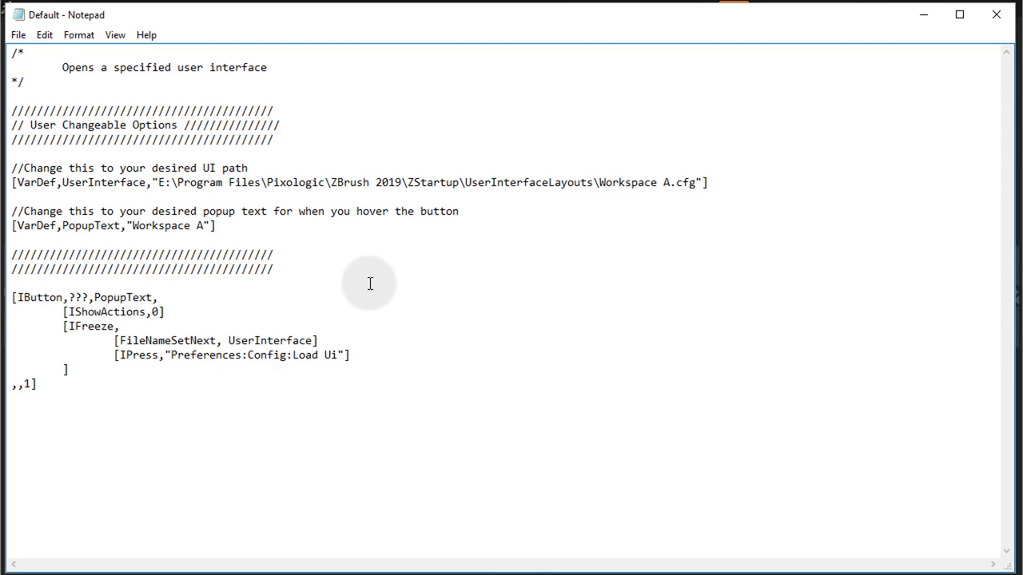
# Save the script as 'Workspace A' in the UI Buttons folder.
pyautogui.click(18, 34)
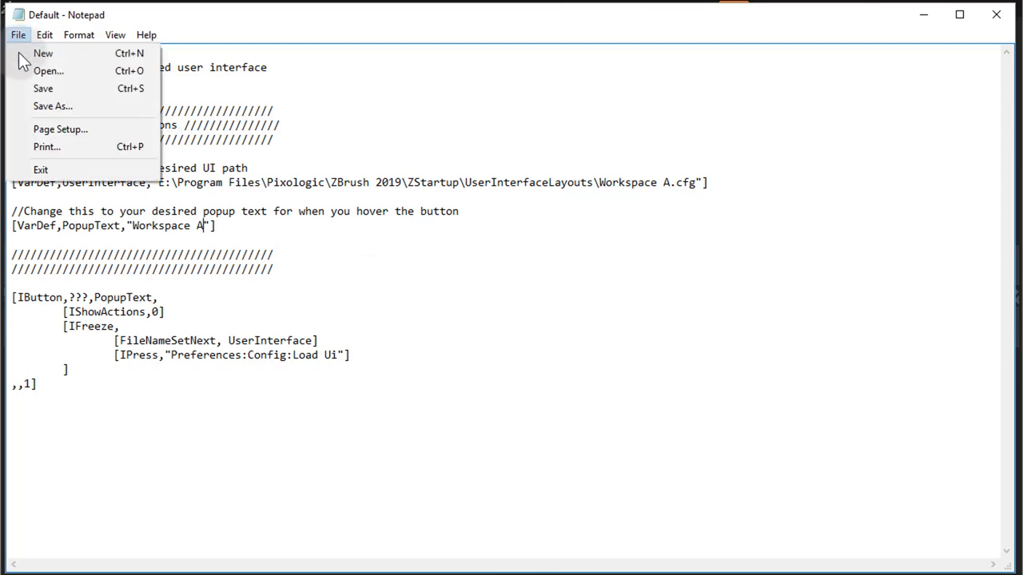
pyautogui.click(63, 104)
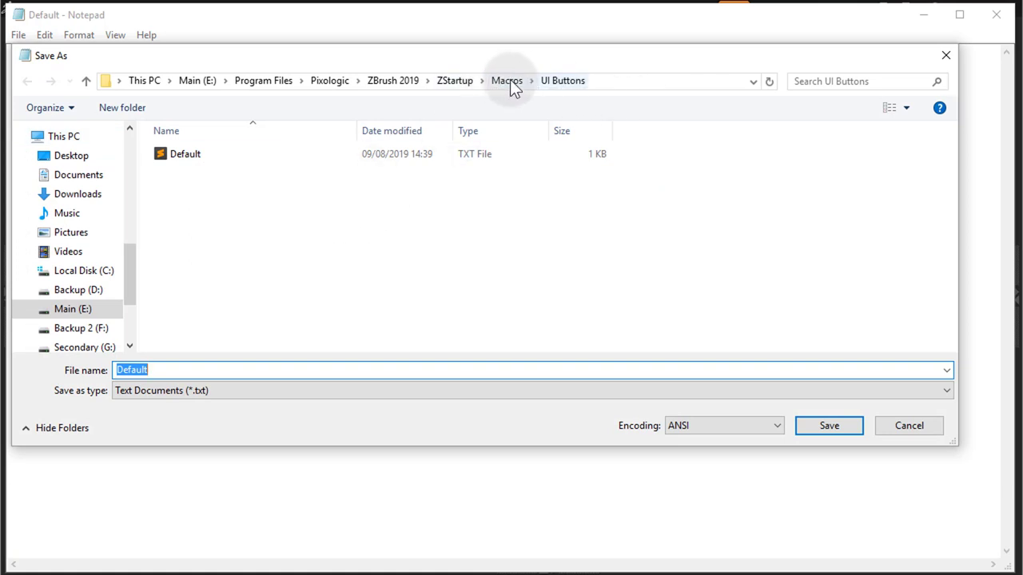
pyautogui.click(506, 81)
pyautogui.doubleClick(189, 169)
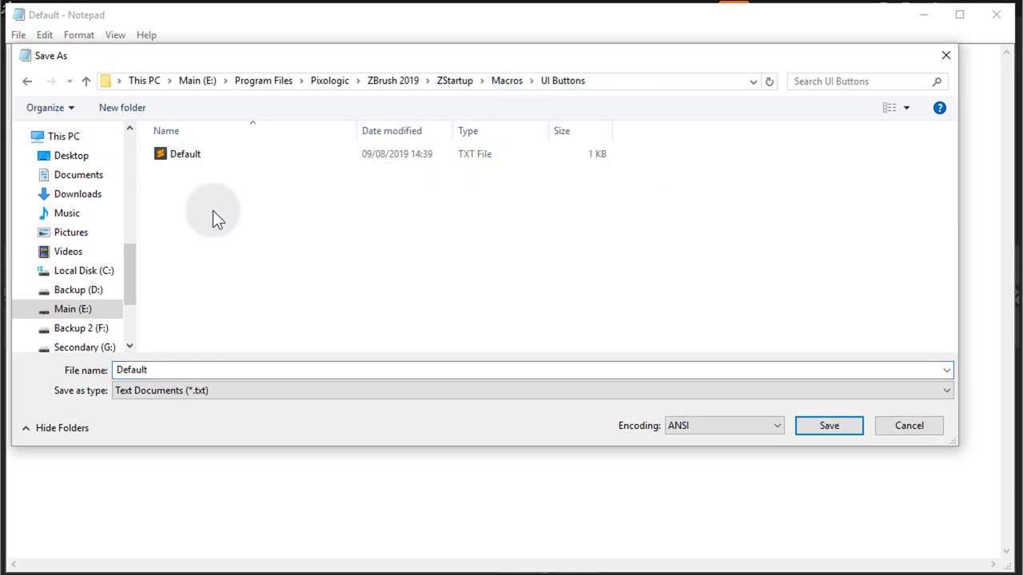
pyautogui.doubleClick(222, 370)
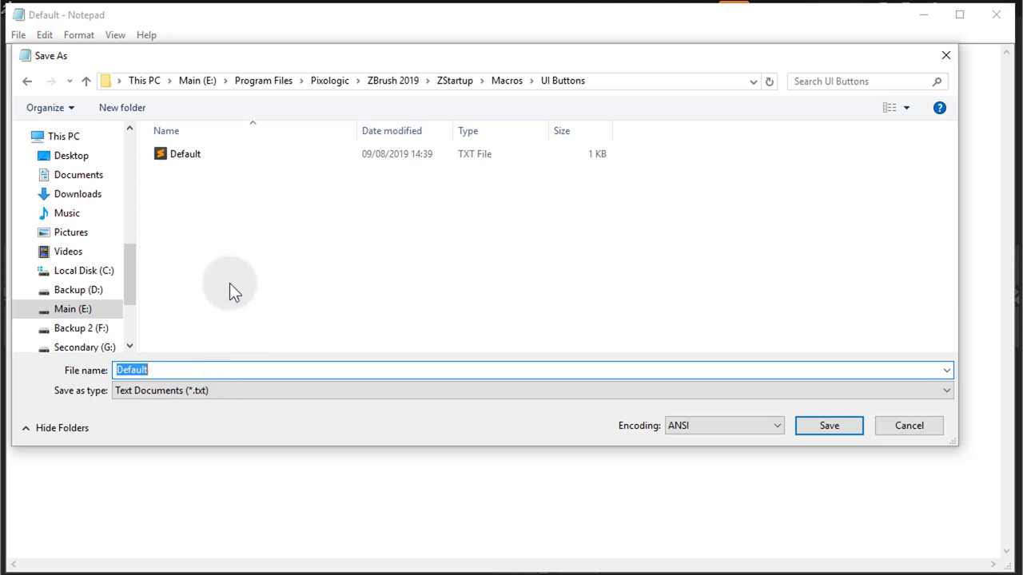
pyautogui.write('Workspace A')
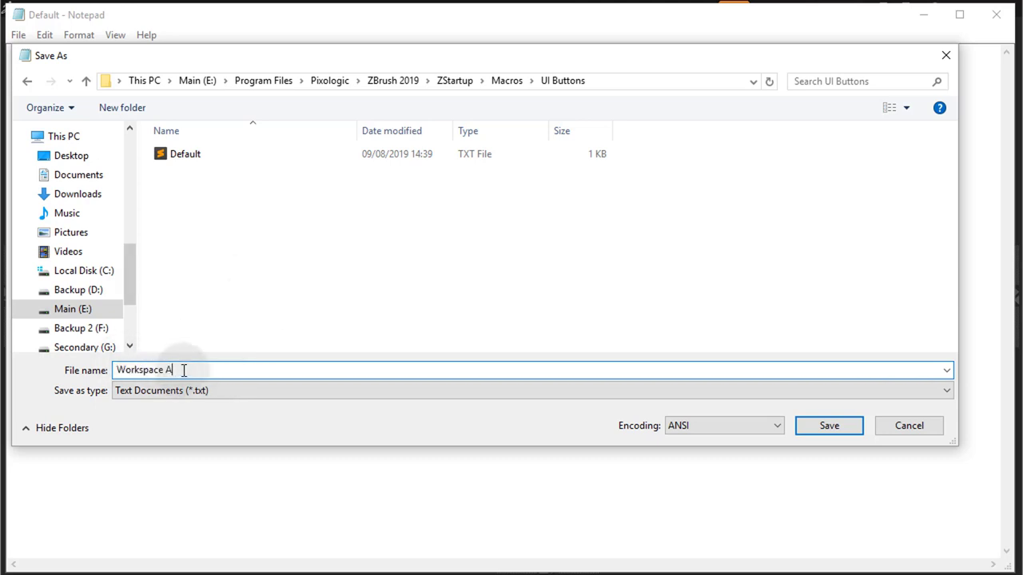
pyautogui.click(831, 426)
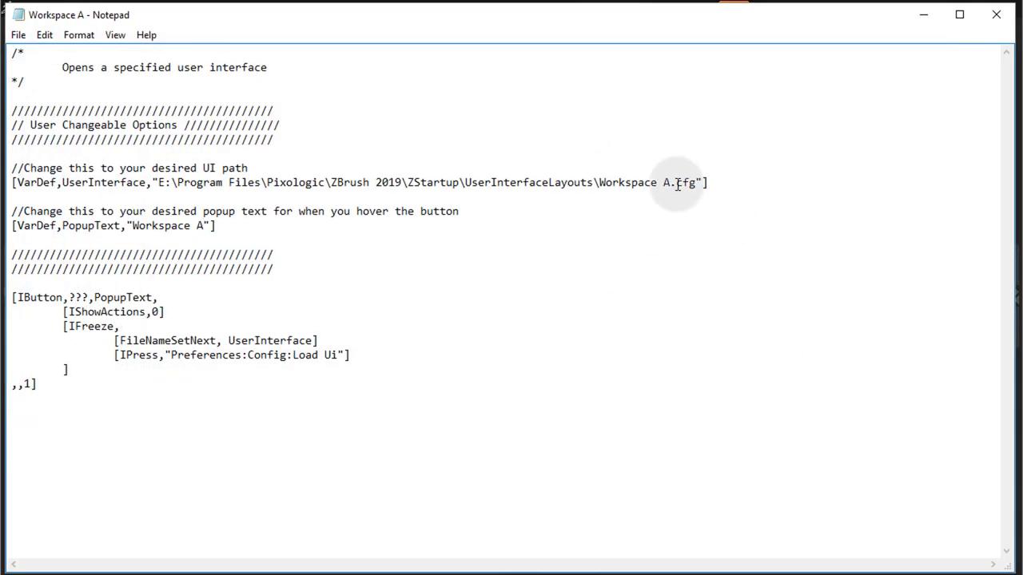
# Point the path at Workspace B and save the script as 'Workspace B'.
pyautogui.click(668, 182)
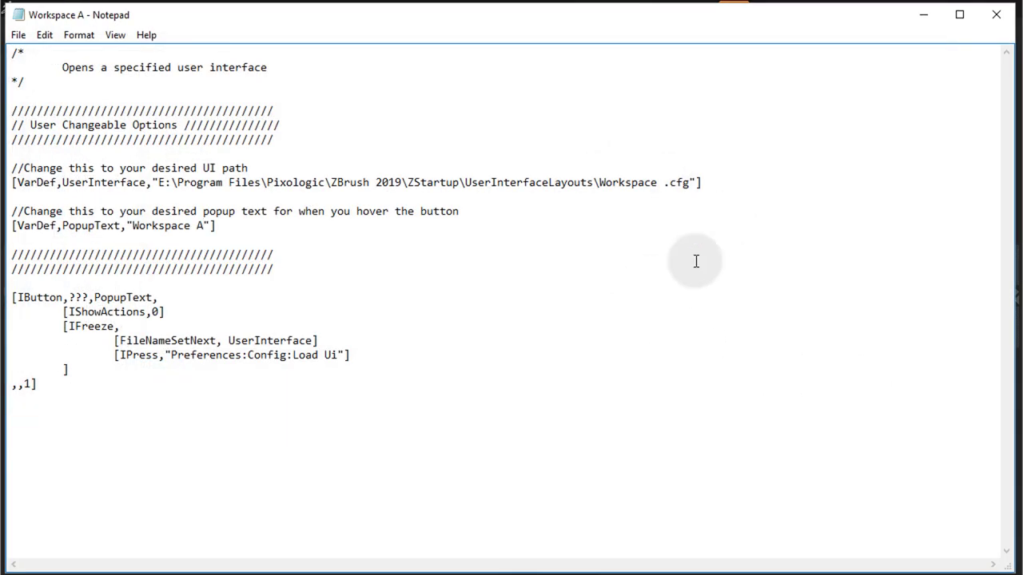
pyautogui.write('B')
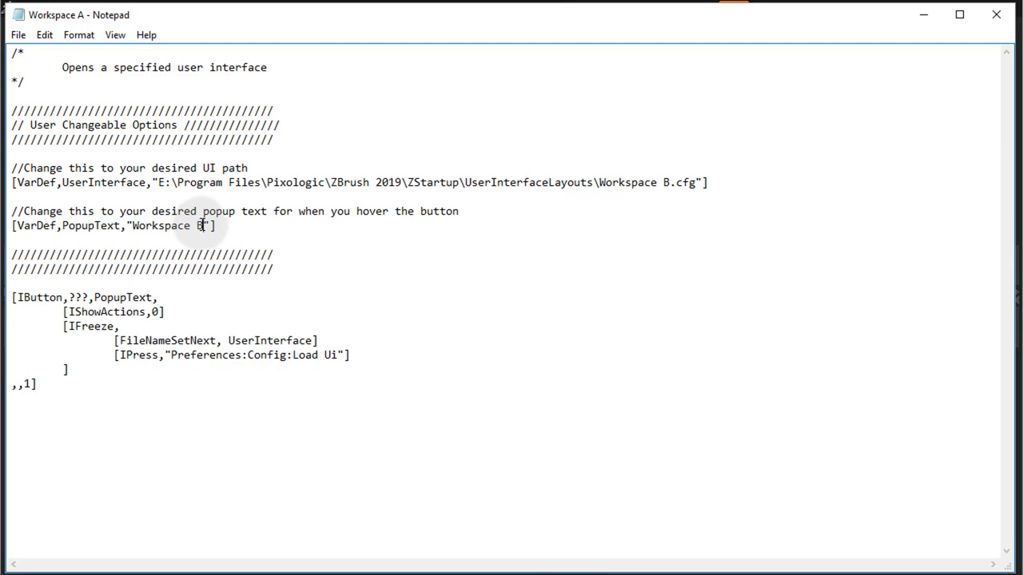
pyautogui.click(17, 35)
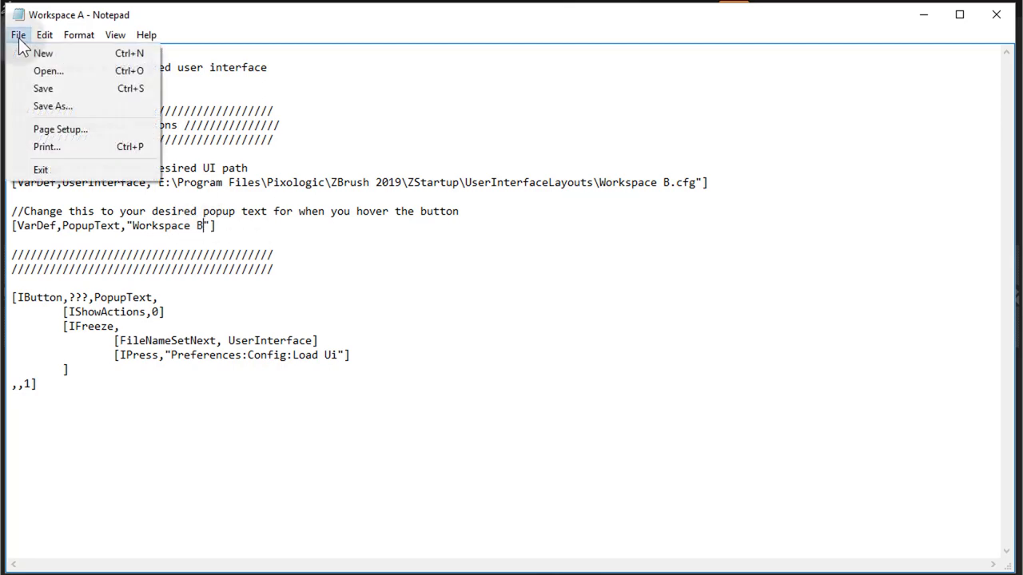
pyautogui.click(63, 105)
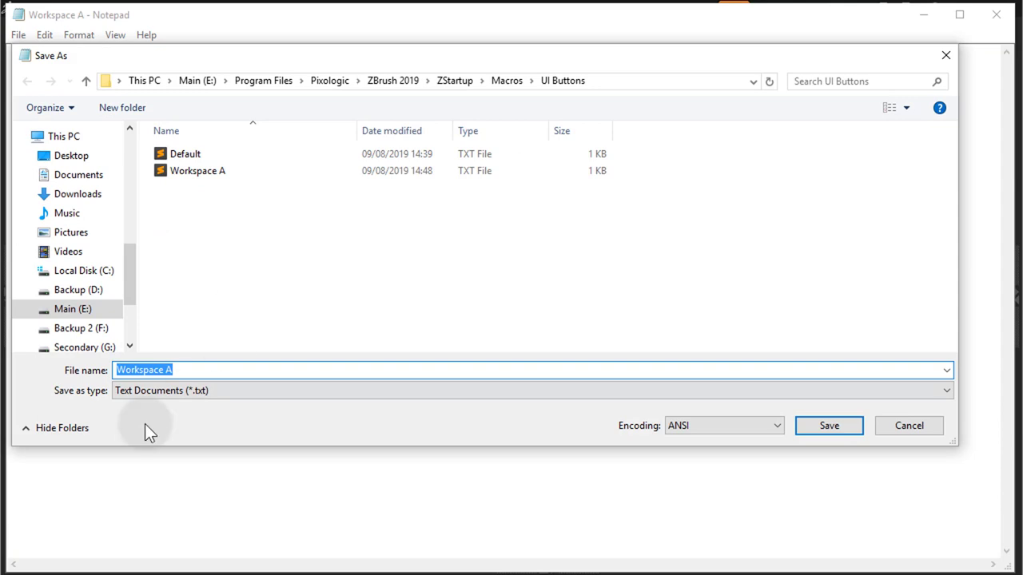
pyautogui.click(177, 369)
pyautogui.press('BackSpace')
pyautogui.press('BackSpace')
pyautogui.write('B')
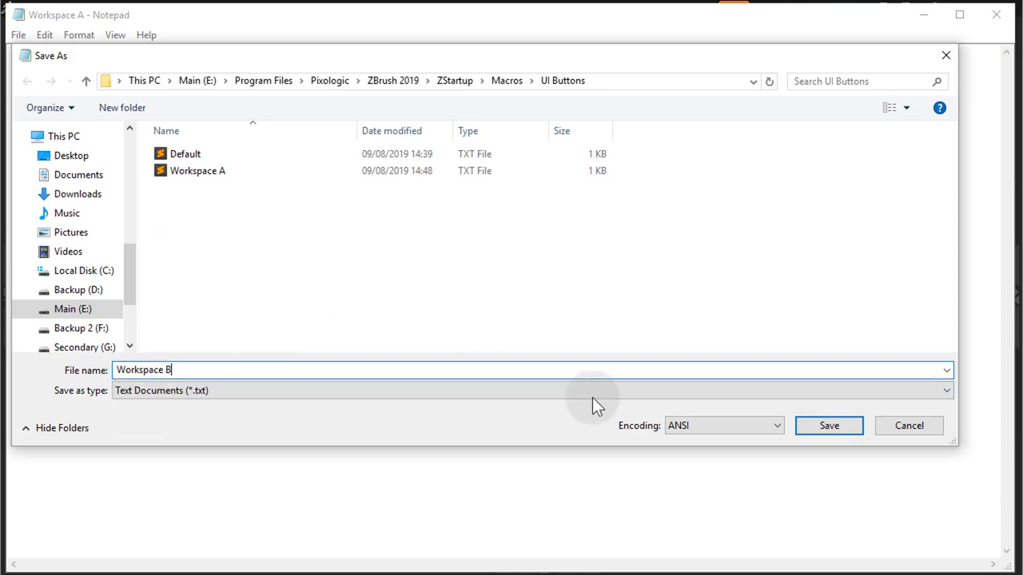
pyautogui.click(828, 425)
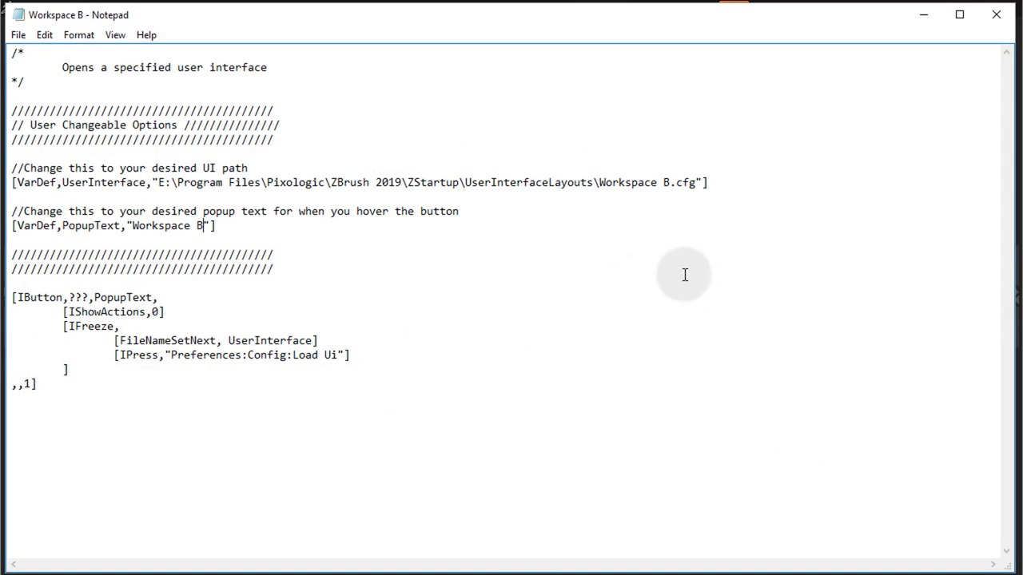
# Point the script at Workspace C and save it as 'Workspace C'.
pyautogui.write('C')
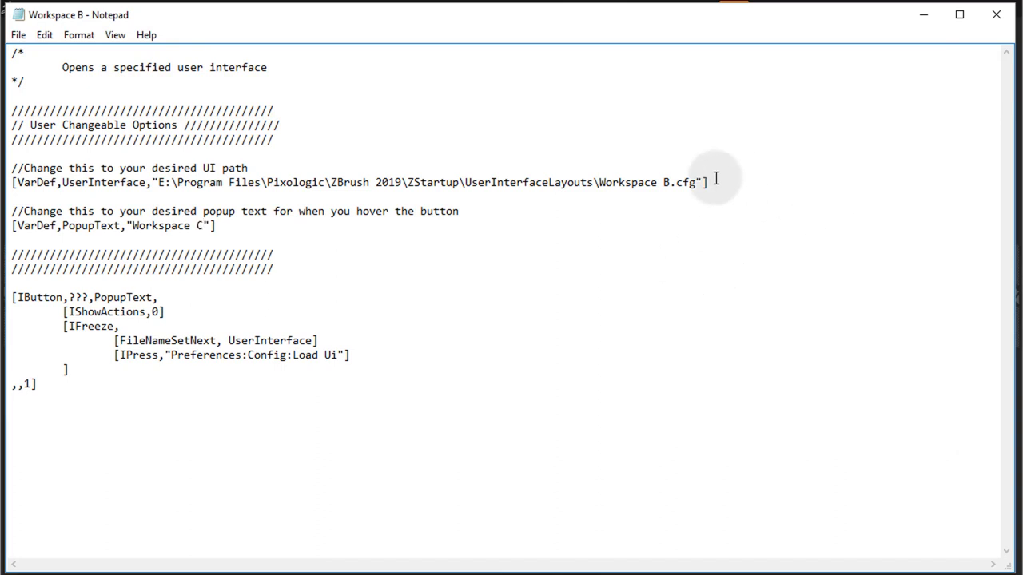
pyautogui.click(670, 183)
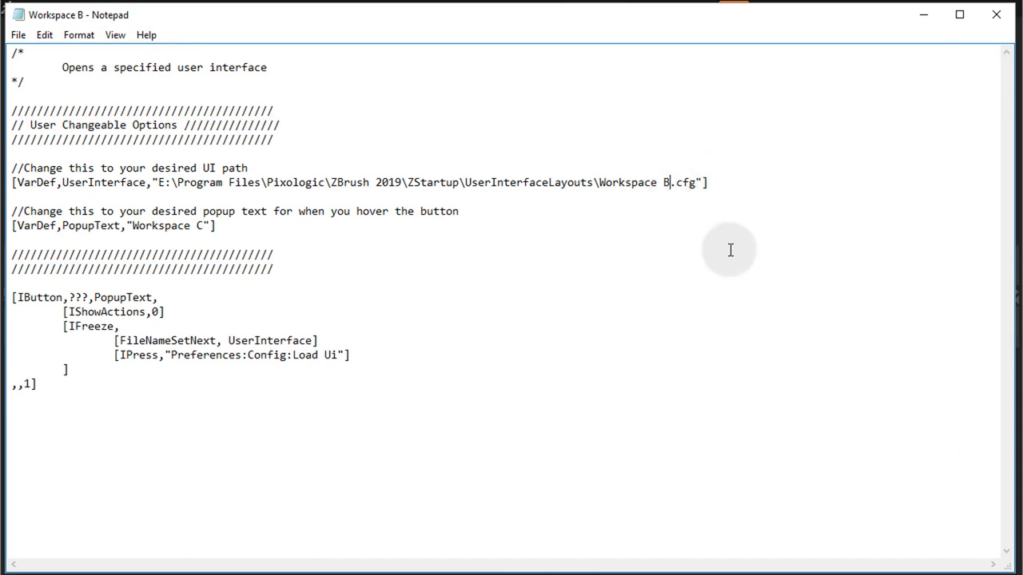
pyautogui.click(18, 34)
pyautogui.click(56, 108)
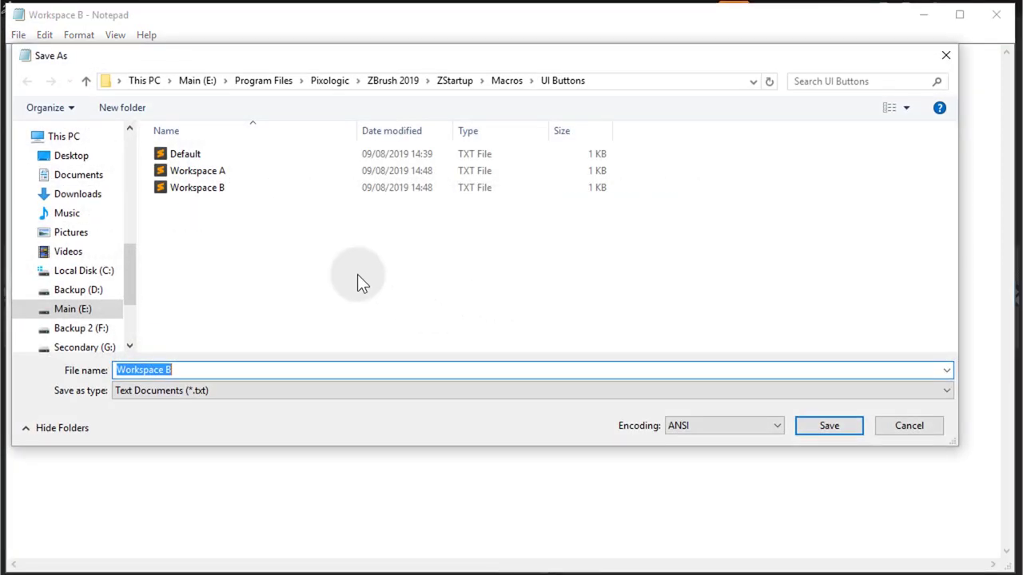
pyautogui.press('BackSpace')
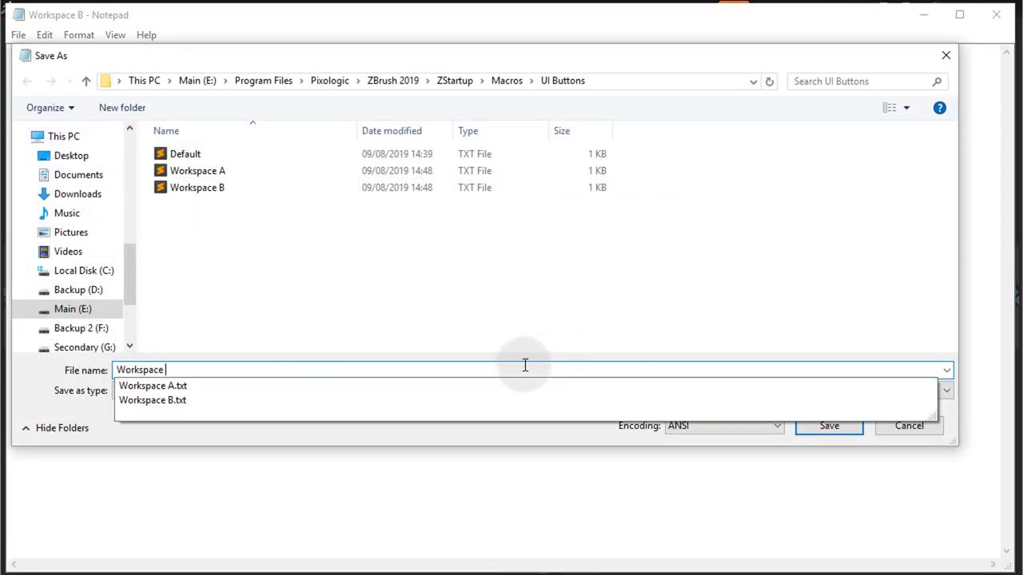
pyautogui.write('C')
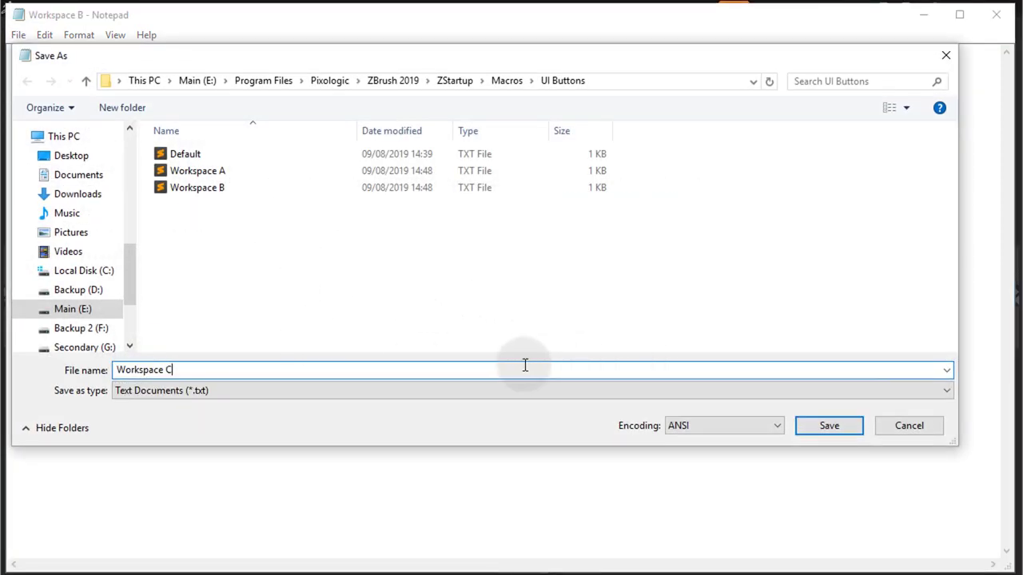
pyautogui.click(833, 426)
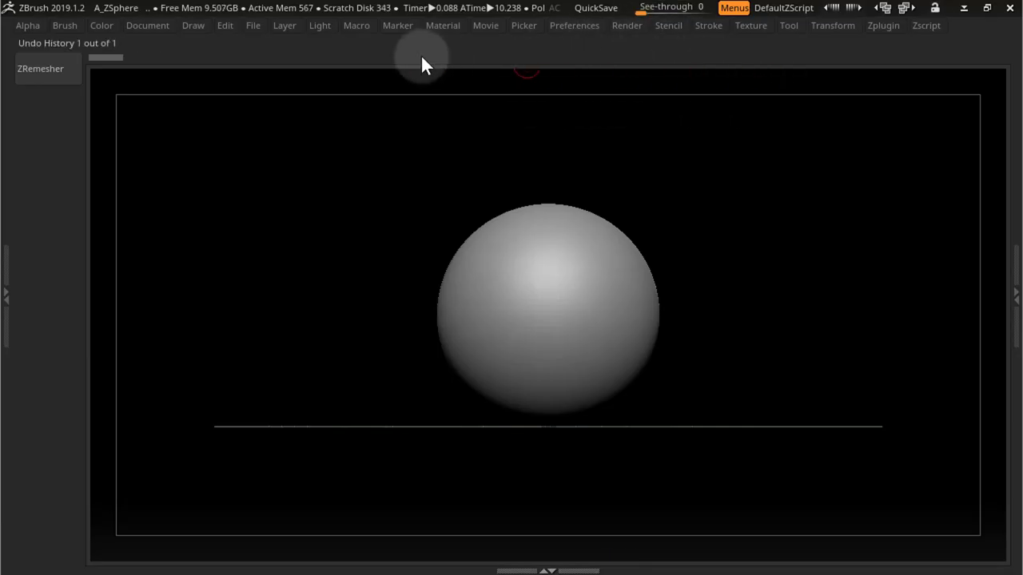
# Reload all macros and turn on Enable Customize in Preferences.
pyautogui.click(367, 27)
pyautogui.click(400, 75)
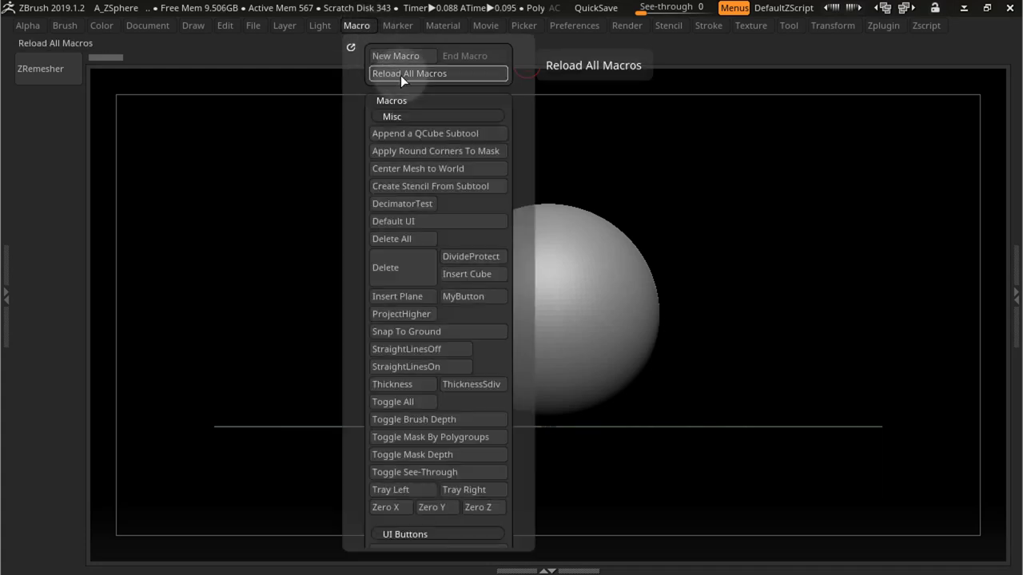
pyautogui.click(391, 116)
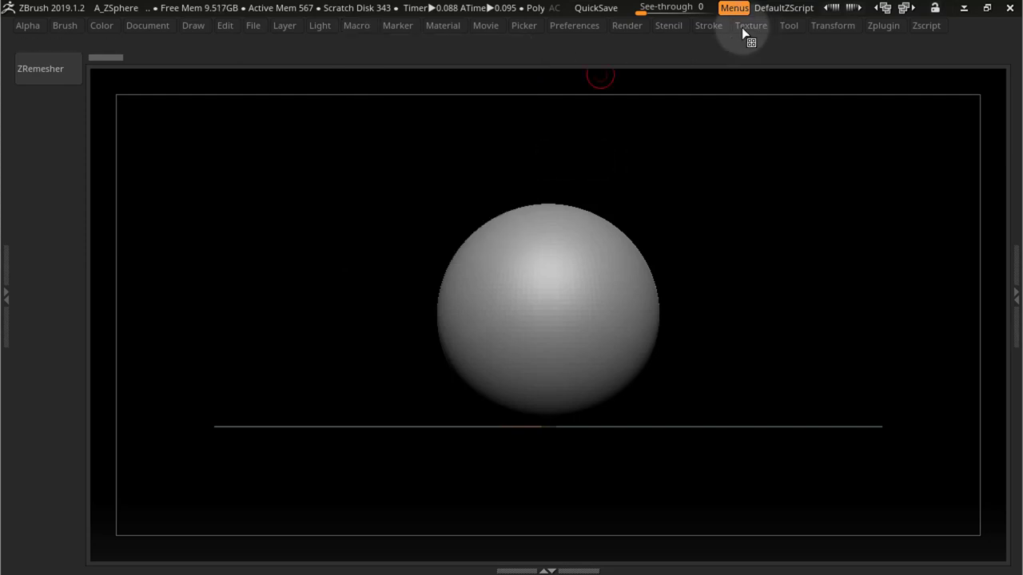
pyautogui.click(587, 26)
pyautogui.click(595, 170)
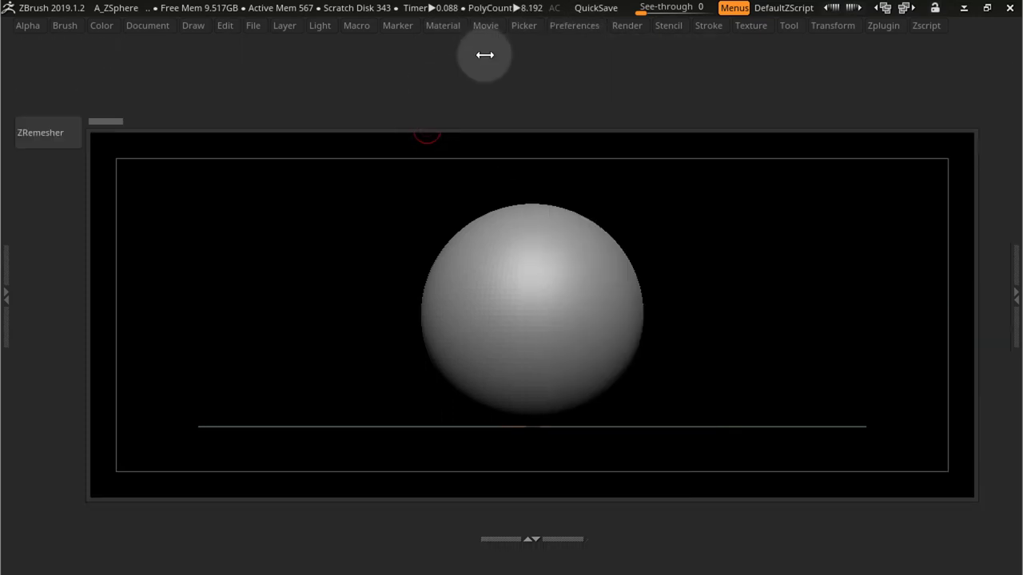
# Ctrl+Alt-drag the Default macro button beneath the canvas, then add Workspace A, B and C.
pyautogui.click(354, 26)
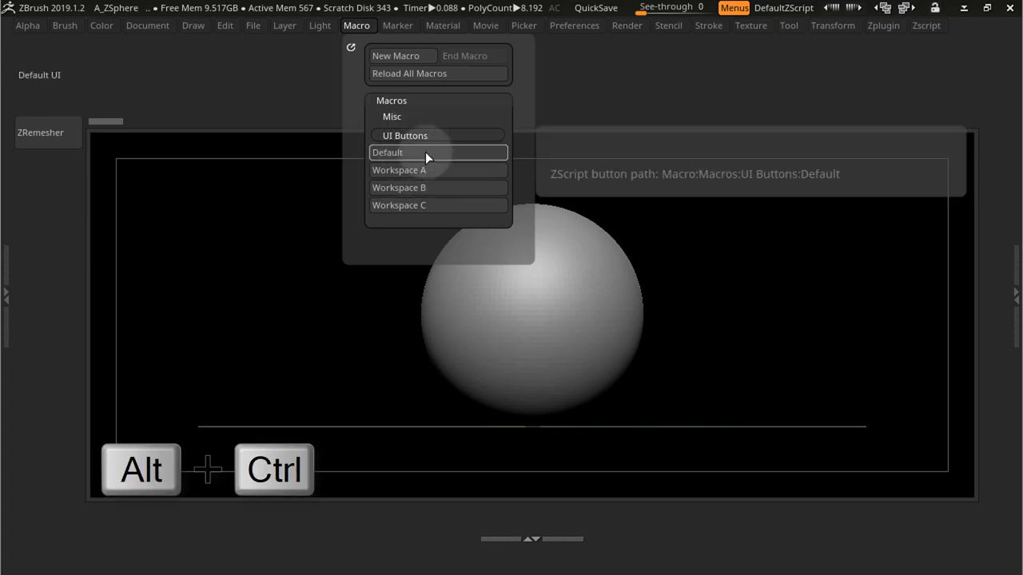
pyautogui.keyDown('ctrl'); pyautogui.keyDown('alt'); pyautogui.moveTo(419, 153); pyautogui.dragTo(150, 525); pyautogui.keyUp('alt'); pyautogui.keyUp('ctrl')
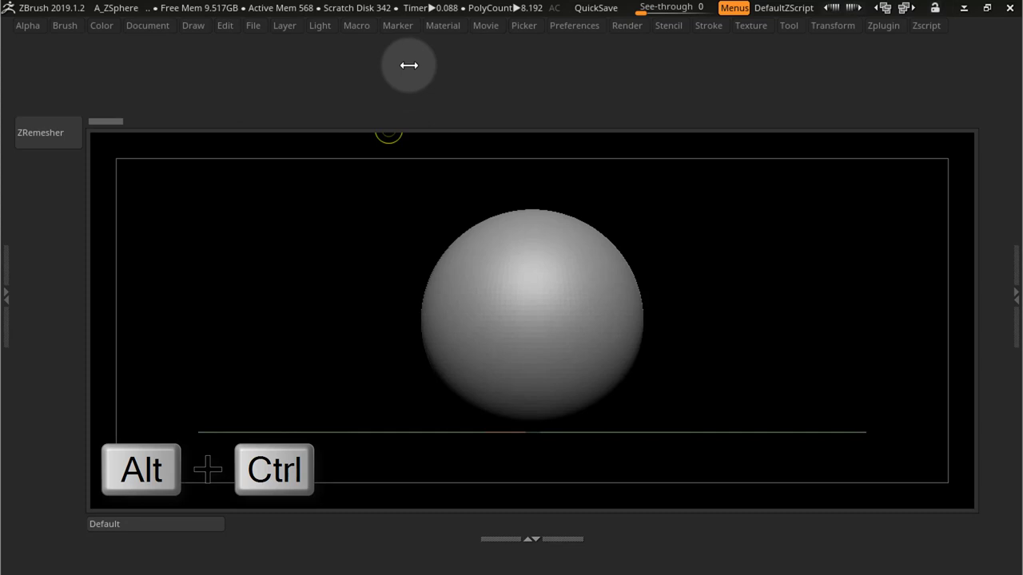
pyautogui.click(356, 26)
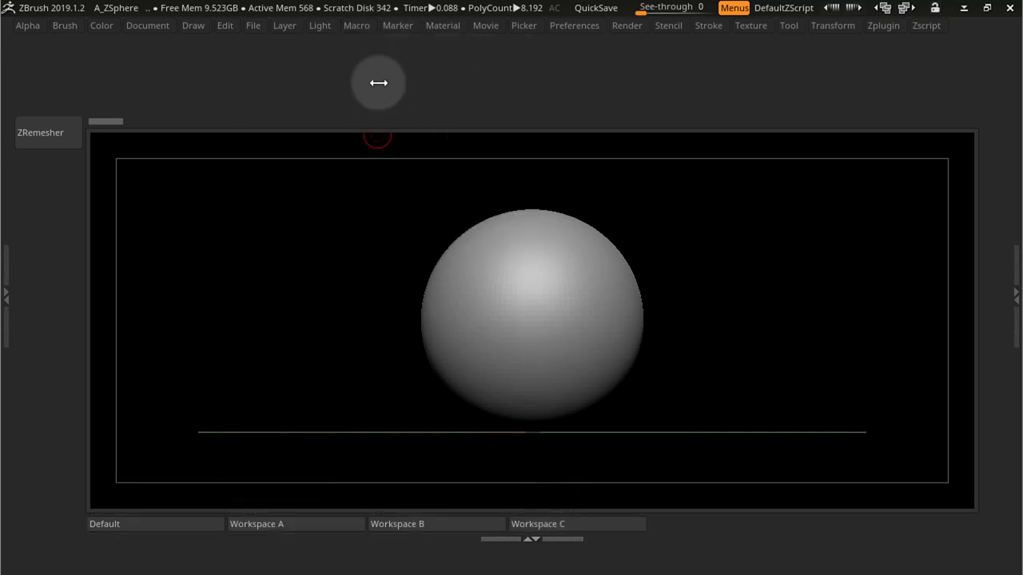
# Turn off Enable Customize and save the layout over Workspace C.cfg, replacing the existing file.
pyautogui.click(567, 31)
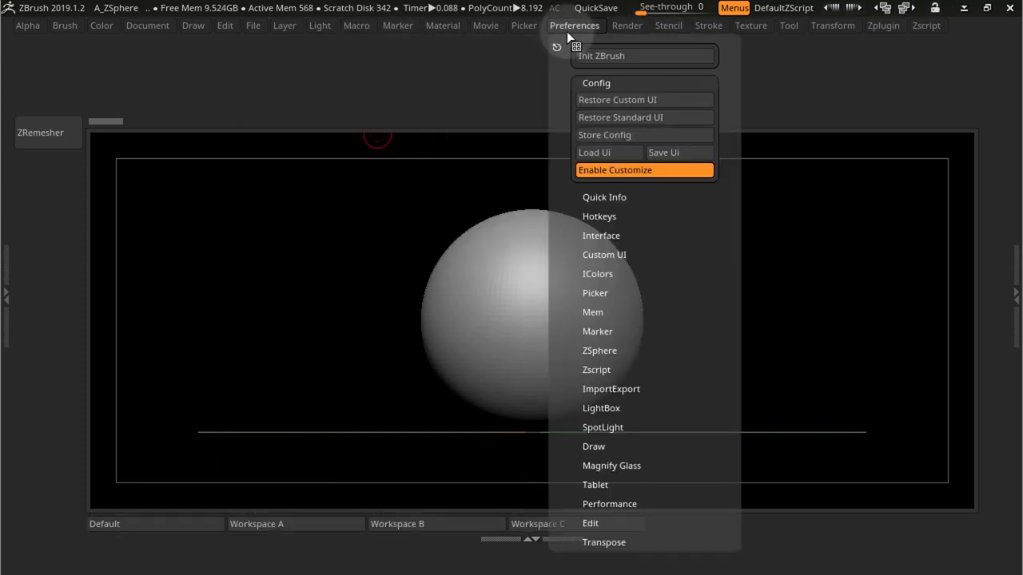
pyautogui.click(576, 29)
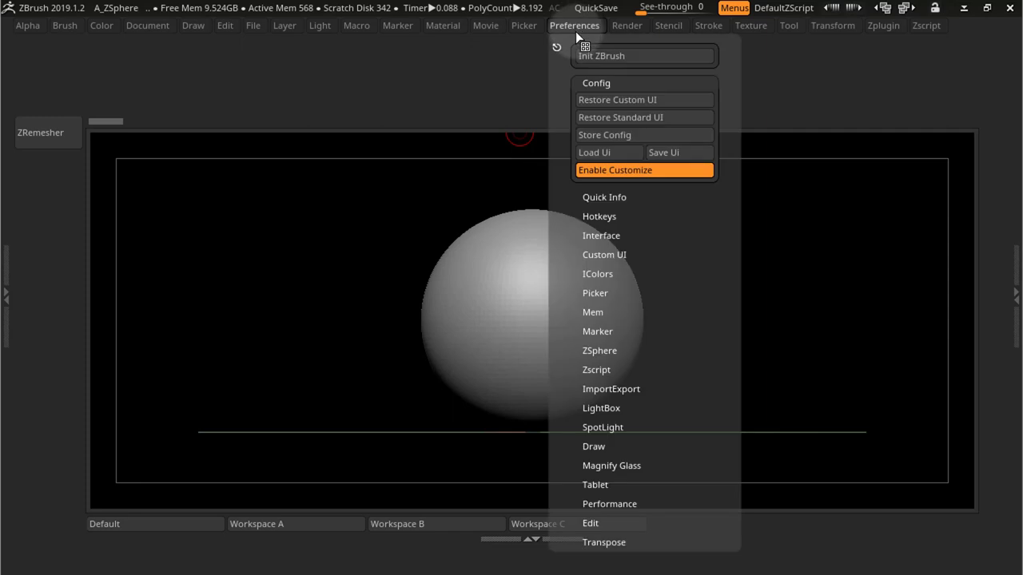
pyautogui.click(621, 170)
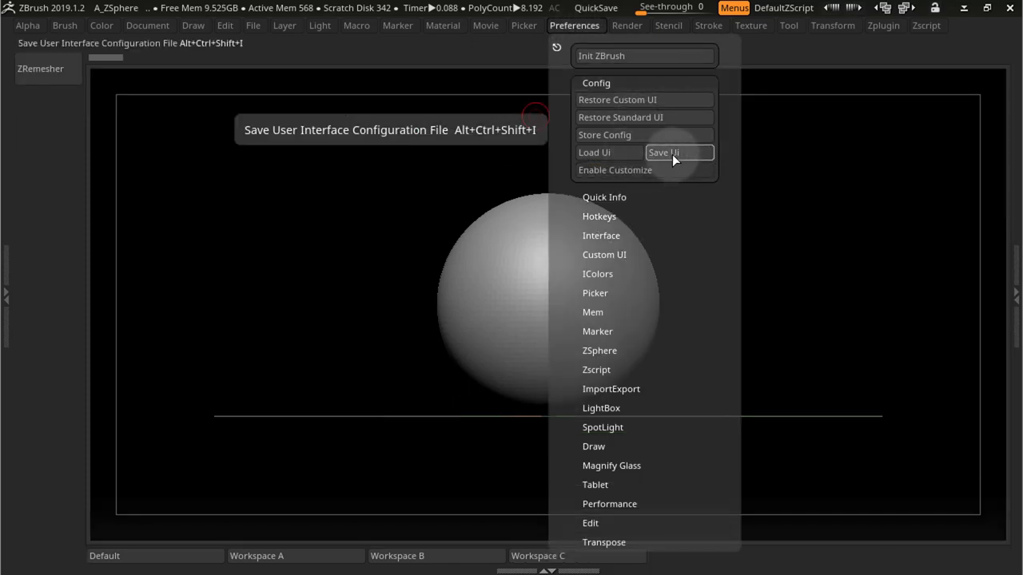
pyautogui.click(672, 154)
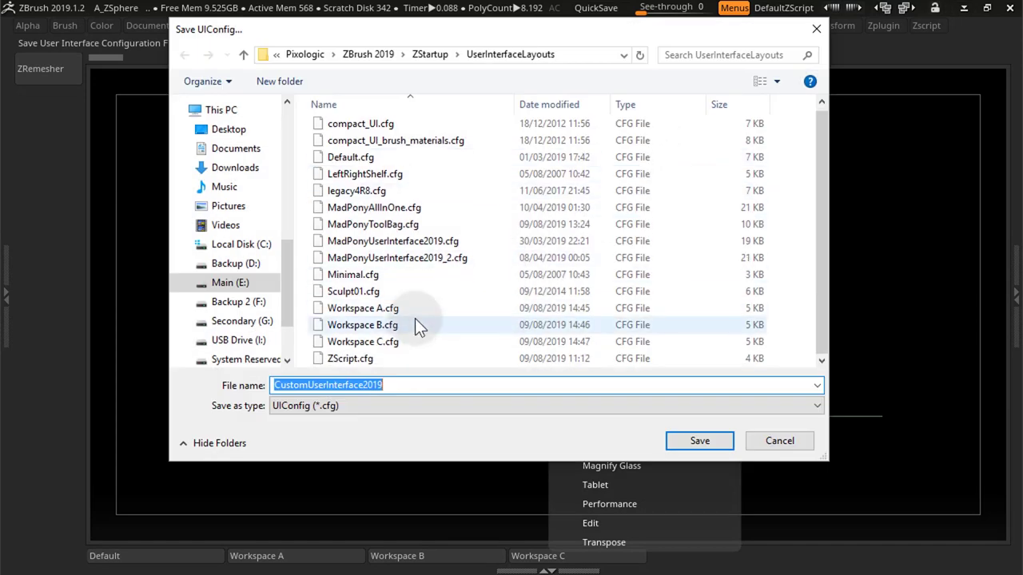
pyautogui.click(376, 341)
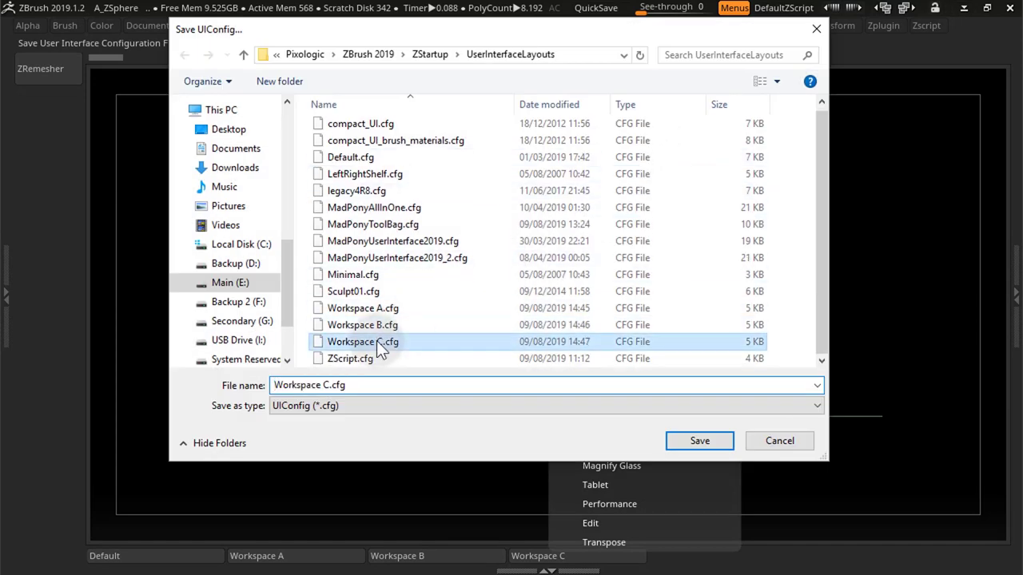
pyautogui.click(698, 441)
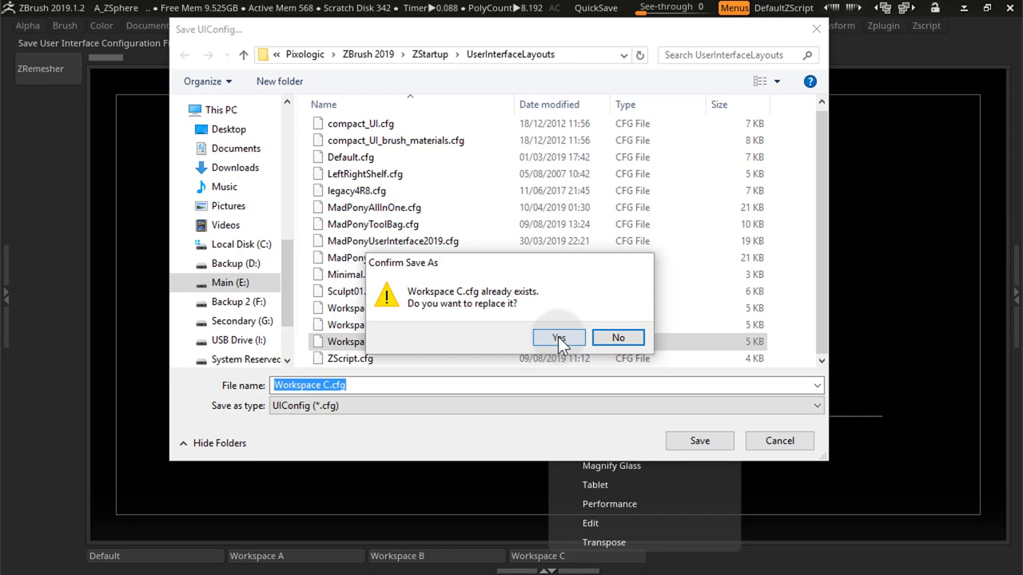
pyautogui.click(558, 336)
pyautogui.click(606, 385)
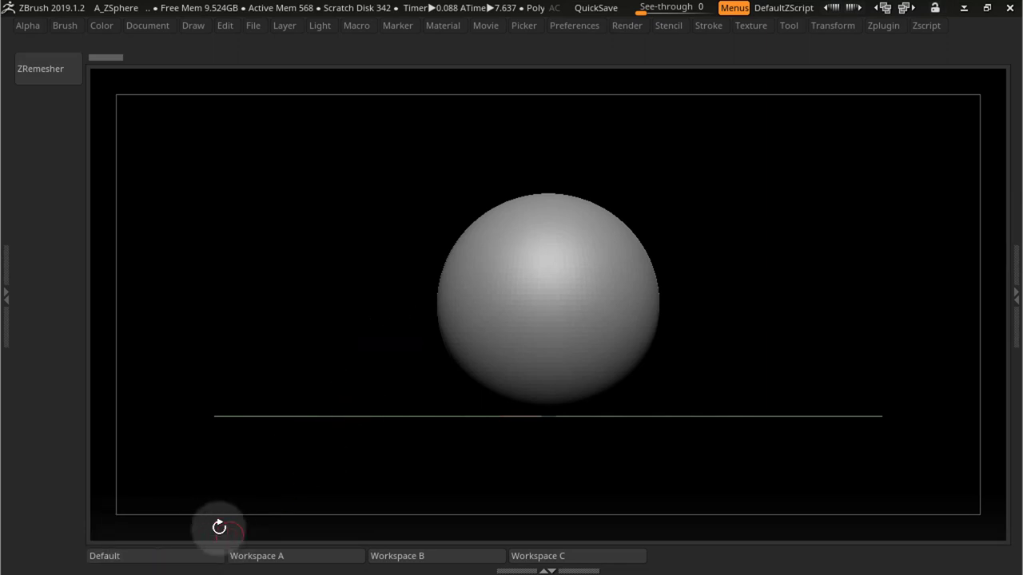
# Dock the Preferences palette in the right tray.
pyautogui.click(273, 441)
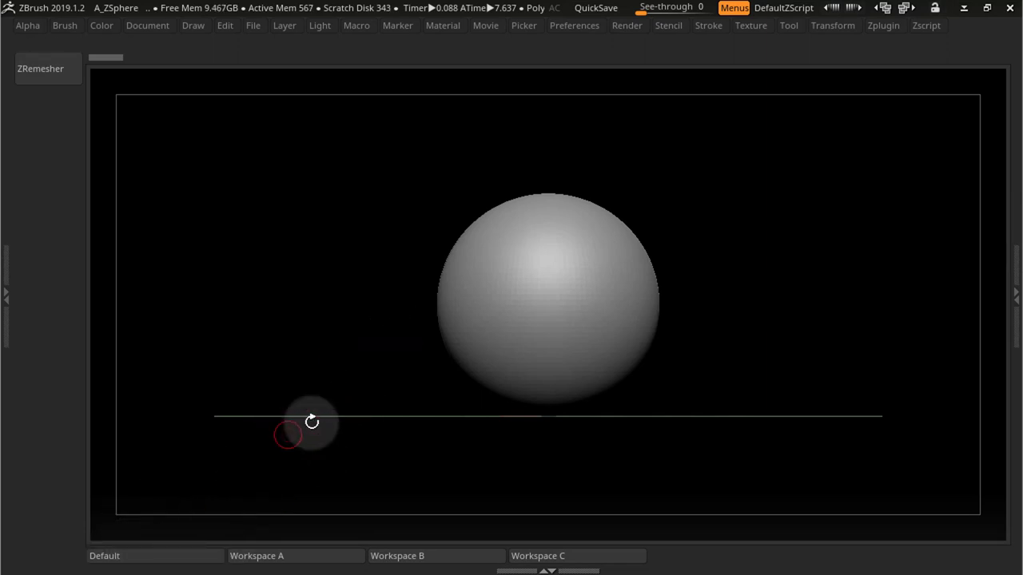
pyautogui.click(6, 297)
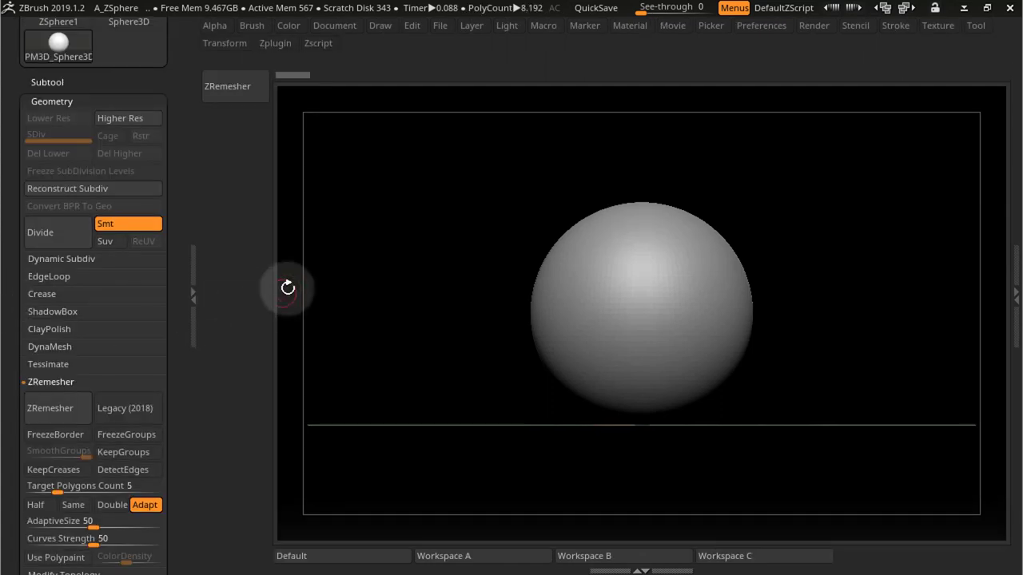
pyautogui.click(52, 102)
pyautogui.click(232, 170)
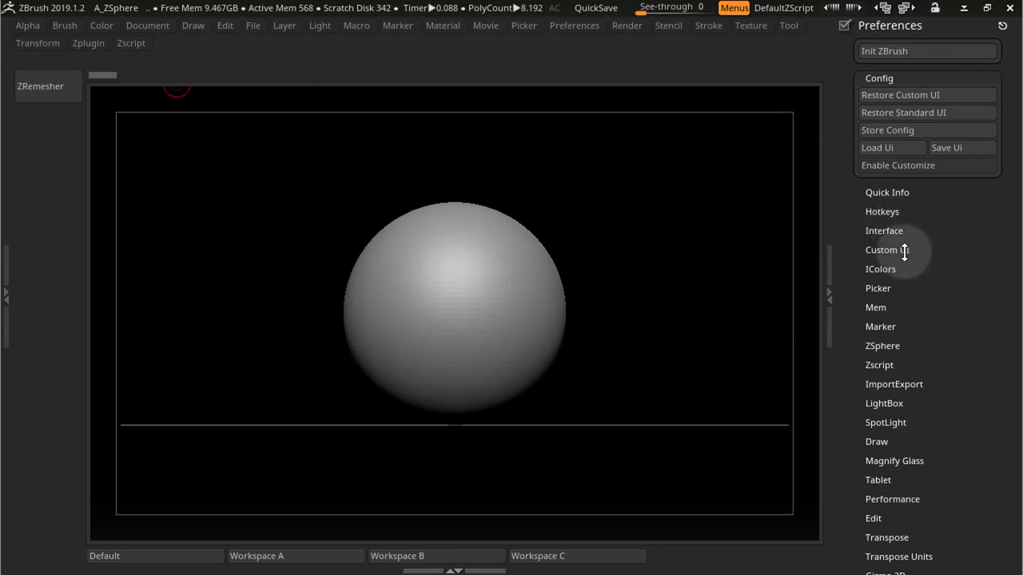
# Turn Enable Customize back on and create a new custom menu titled 'Workspaces'.
pyautogui.click(885, 165)
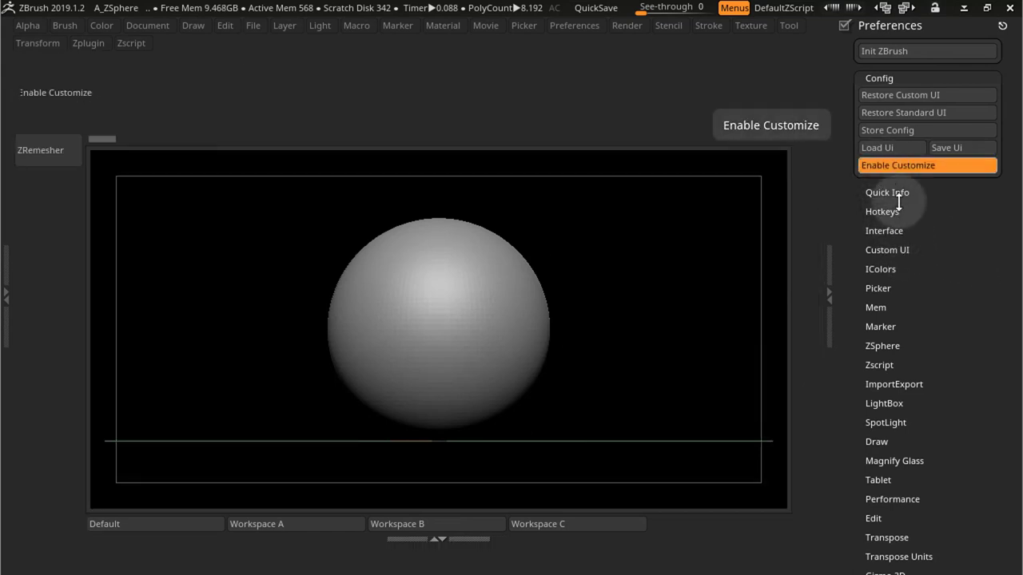
pyautogui.click(898, 251)
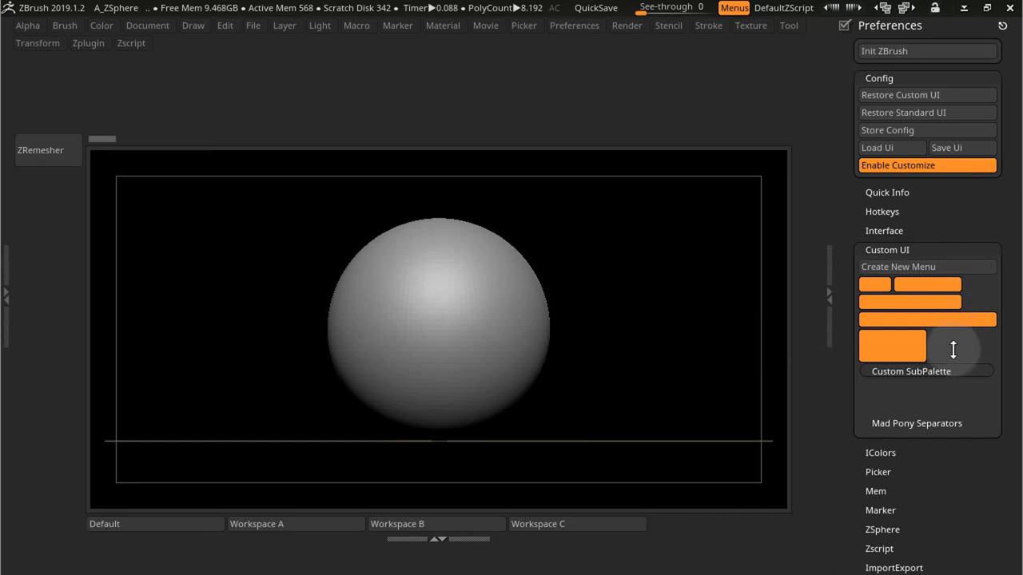
pyautogui.click(897, 268)
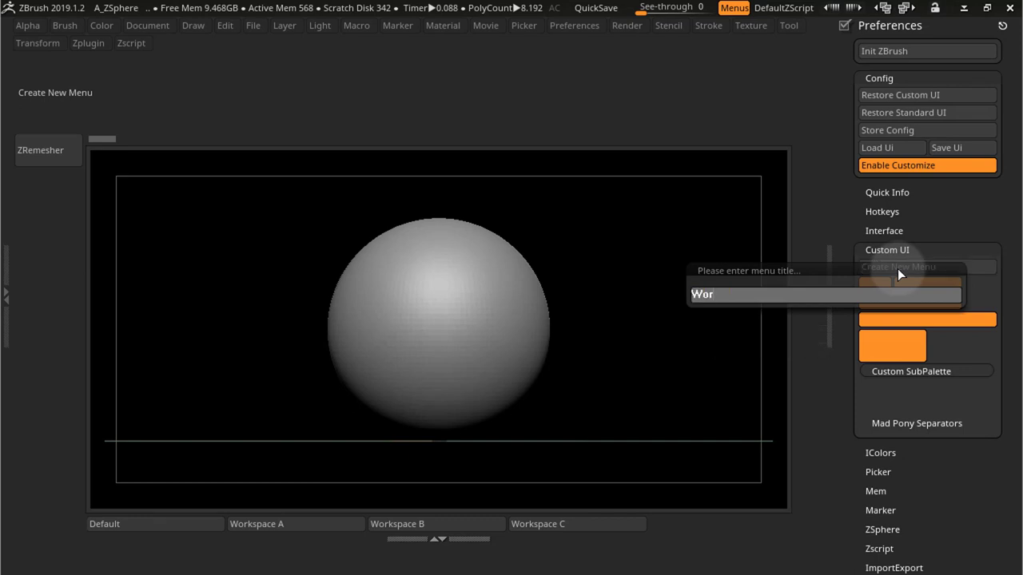
pyautogui.write('Workspaces')
pyautogui.press('Return')
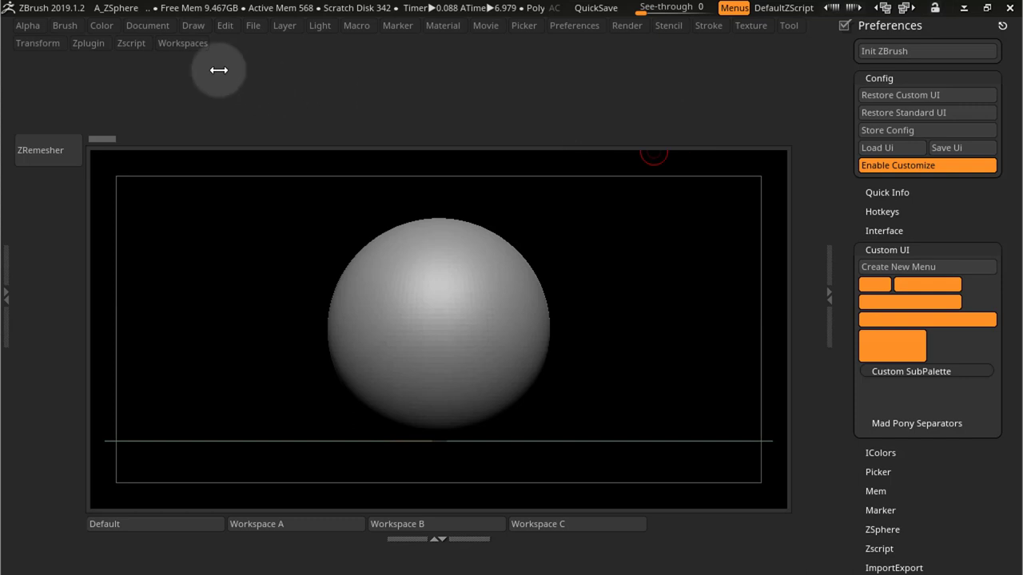
# Dock the Workspaces menu in the left tray and add the Default and Workspace A macro buttons.
pyautogui.click(8, 286)
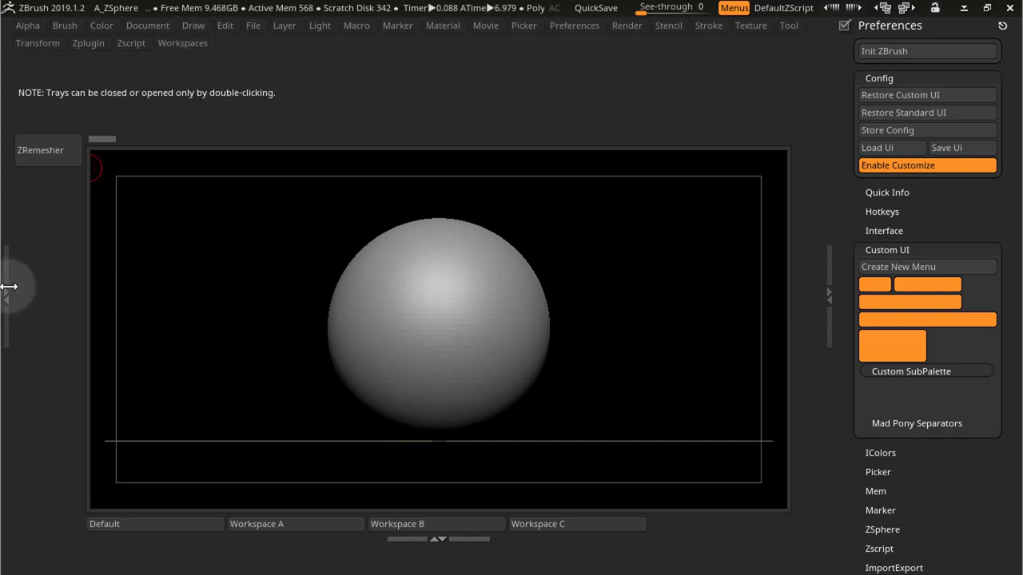
pyautogui.doubleClick(11, 288)
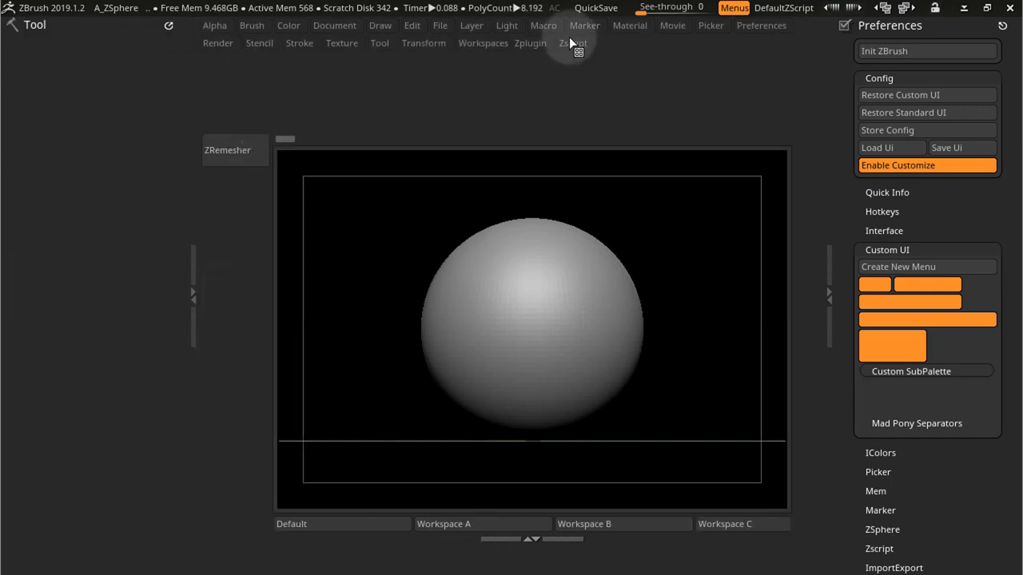
pyautogui.keyDown('ctrl'); pyautogui.keyDown('alt'); pyautogui.moveTo(487, 52); pyautogui.dragTo(35, 128); pyautogui.keyUp('alt'); pyautogui.keyUp('ctrl')
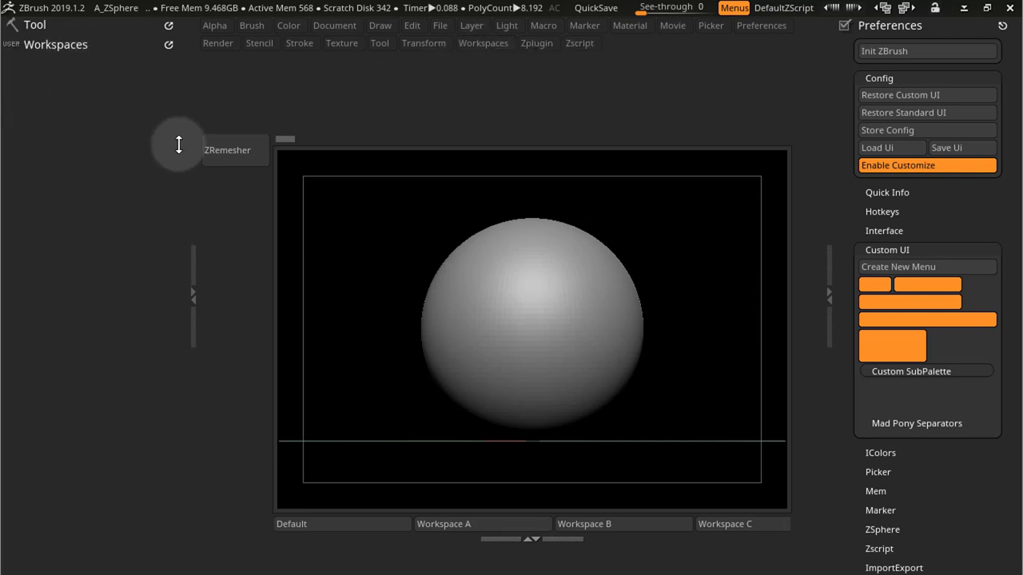
pyautogui.click(551, 25)
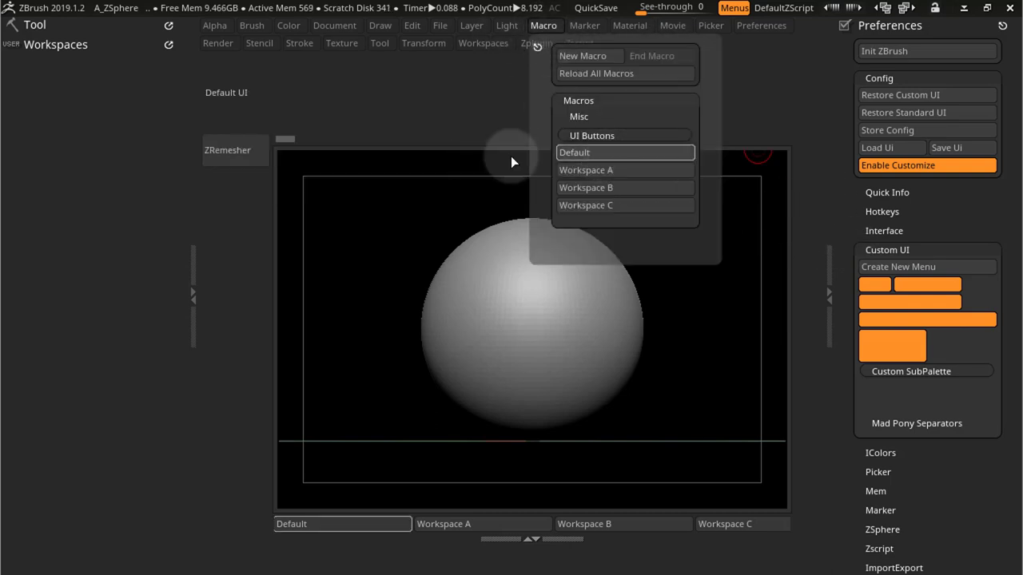
pyautogui.keyDown('ctrl'); pyautogui.keyDown('alt'); pyautogui.moveTo(512, 162); pyautogui.dragTo(66, 72); pyautogui.keyUp('alt'); pyautogui.keyUp('ctrl')
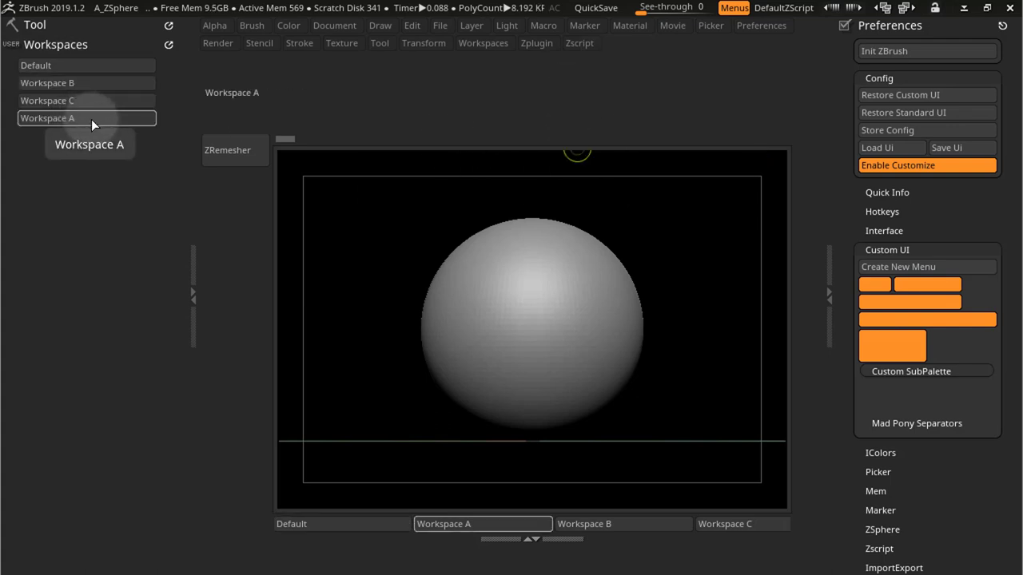
pyautogui.keyDown('ctrl'); pyautogui.keyDown('alt'); pyautogui.moveTo(91, 119); pyautogui.dragTo(89, 87); pyautogui.keyUp('alt'); pyautogui.keyUp('ctrl')
# Test the workspace buttons by switching between the Default, Workspace B and Workspace C layouts.
pyautogui.click(93, 105)
pyautogui.click(95, 118)
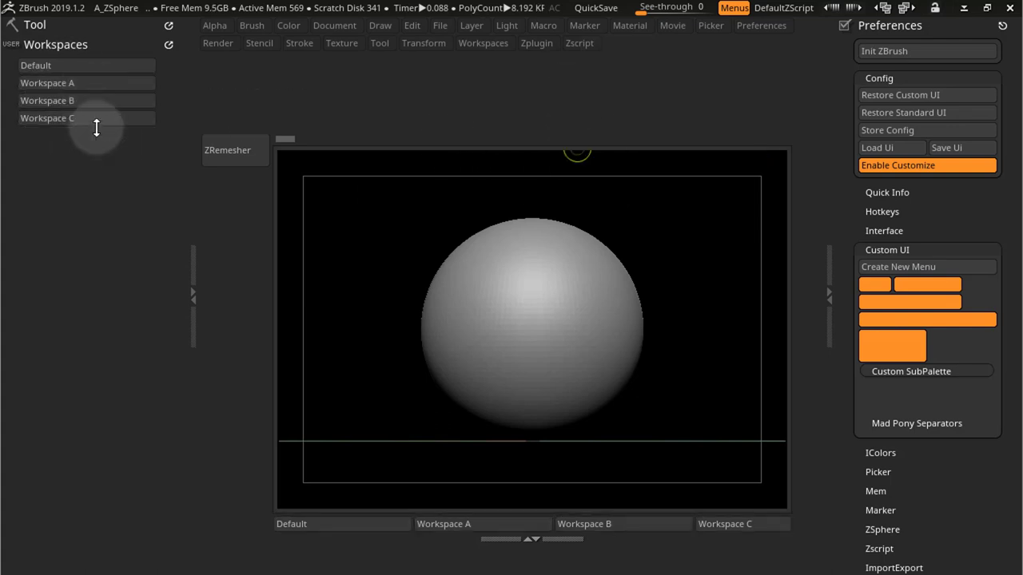
pyautogui.click(82, 45)
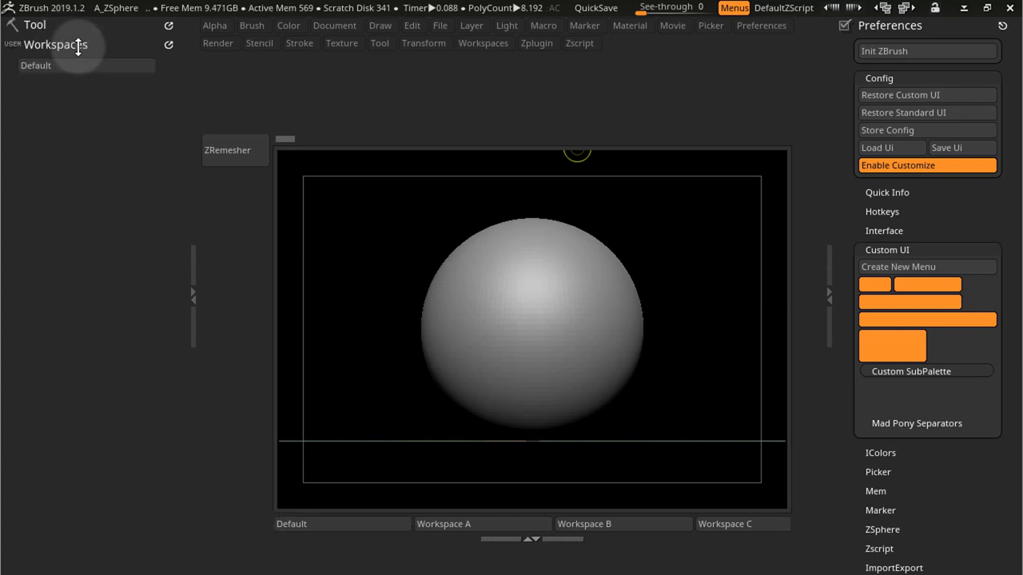
pyautogui.click(78, 45)
pyautogui.click(139, 101)
pyautogui.click(144, 66)
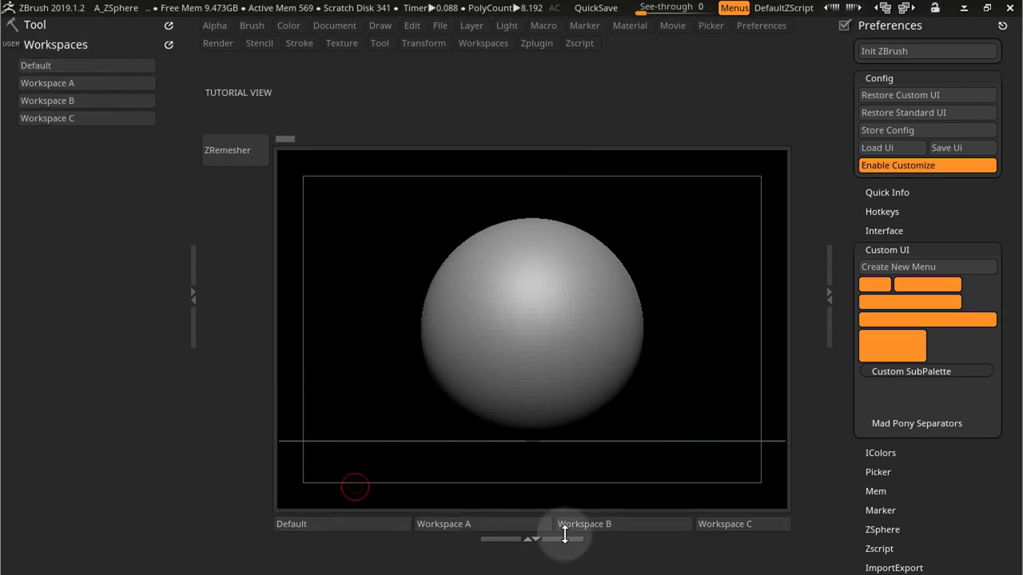
pyautogui.click(779, 524)
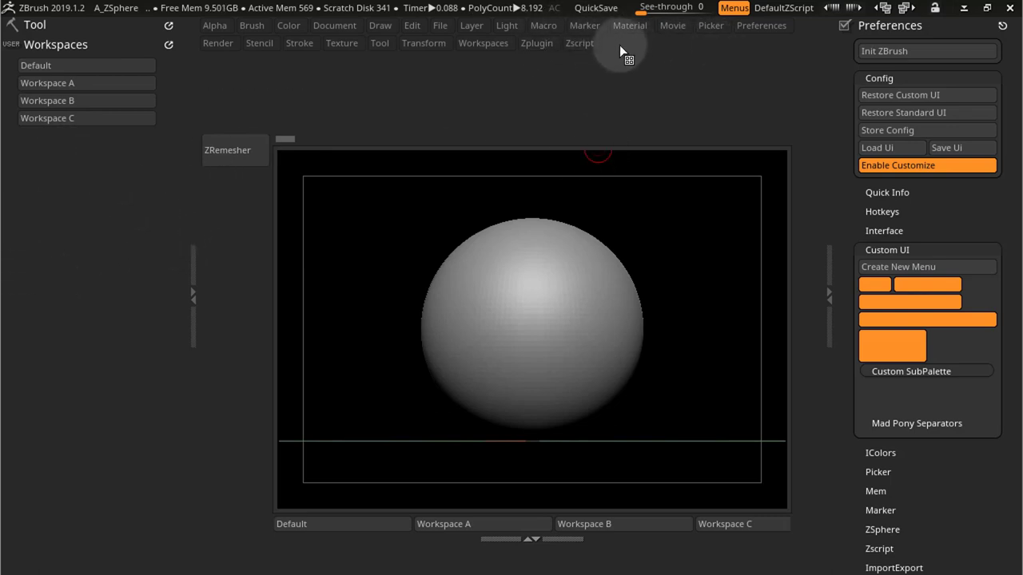
# Move the Workspaces menu off the menu bar onto its own row.
pyautogui.keyDown('ctrl'); pyautogui.keyDown('alt'); pyautogui.moveTo(492, 45); pyautogui.dragTo(452, 64); pyautogui.keyUp('alt'); pyautogui.keyUp('ctrl')
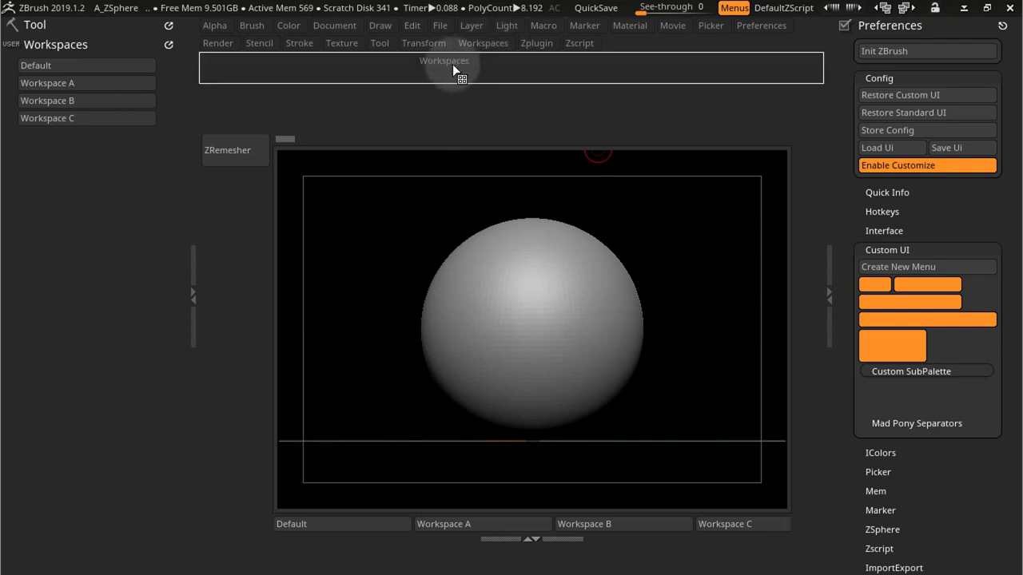
pyautogui.keyDown('ctrl'); pyautogui.keyDown('alt'); pyautogui.moveTo(241, 56); pyautogui.dragTo(240, 57); pyautogui.keyUp('alt'); pyautogui.keyUp('ctrl')
pyautogui.click(227, 70)
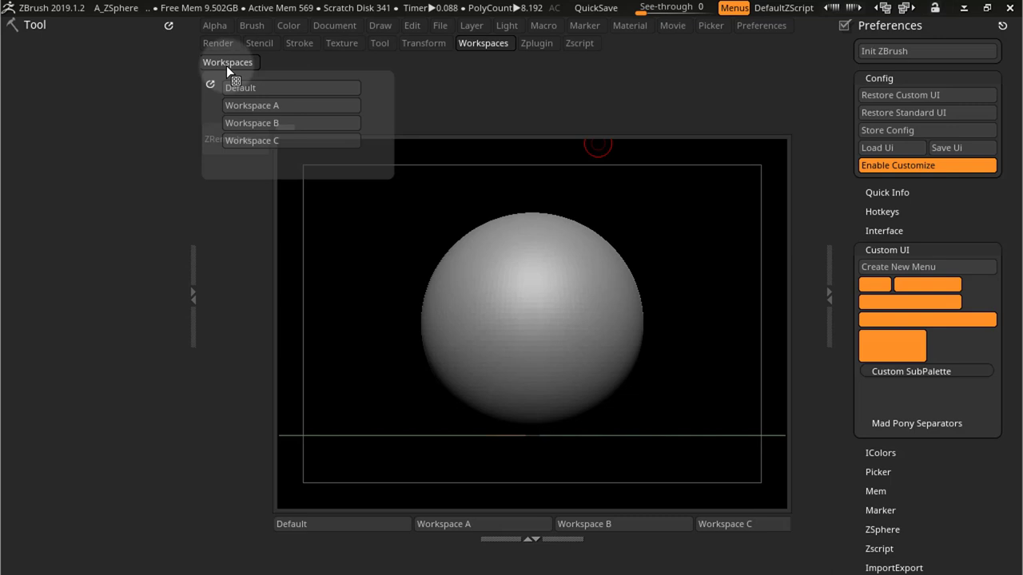
pyautogui.click(228, 70)
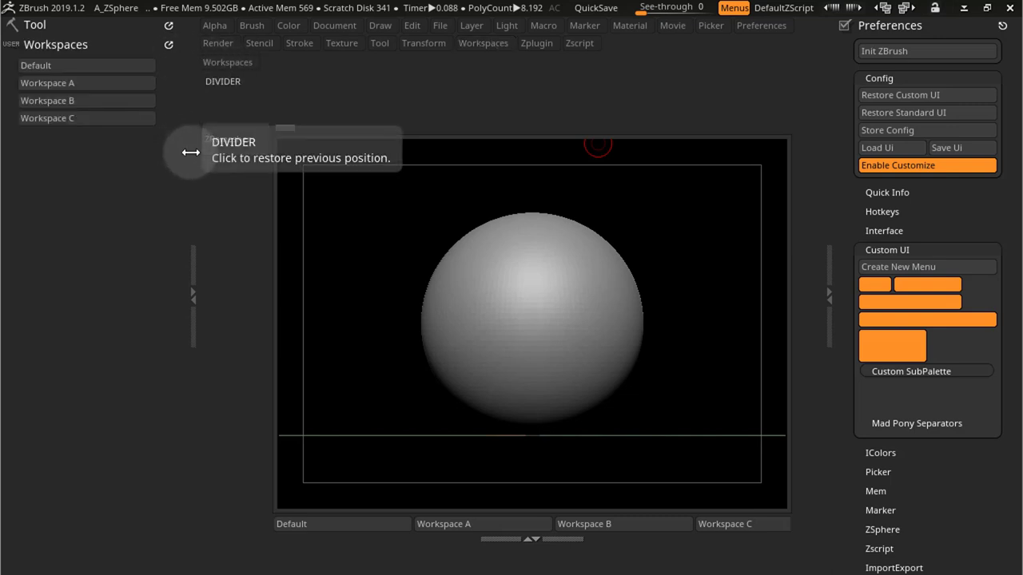
# Collapse the left tray, hide the main menus, and turn off Enable Customize.
pyautogui.click(187, 149)
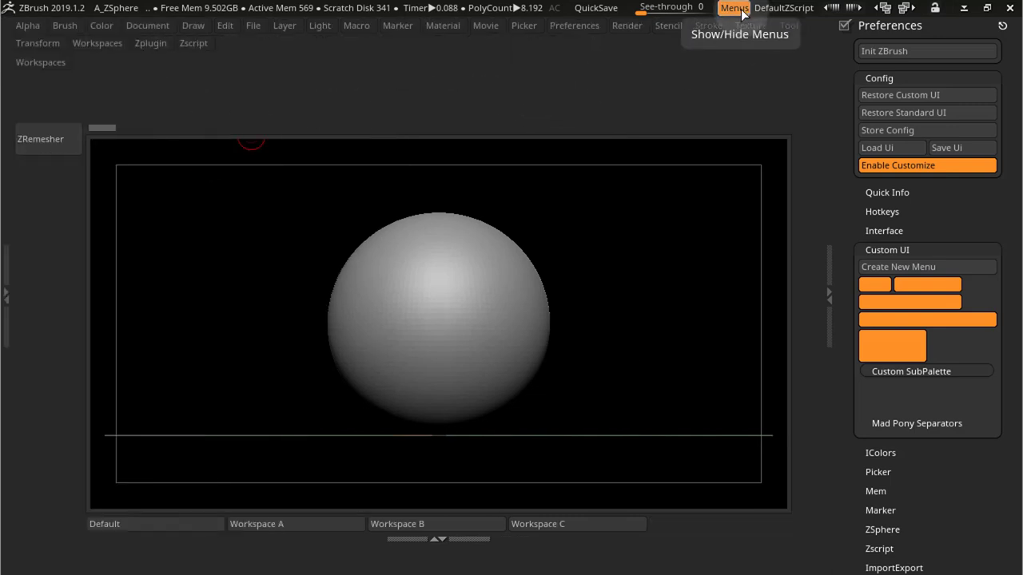
pyautogui.click(740, 11)
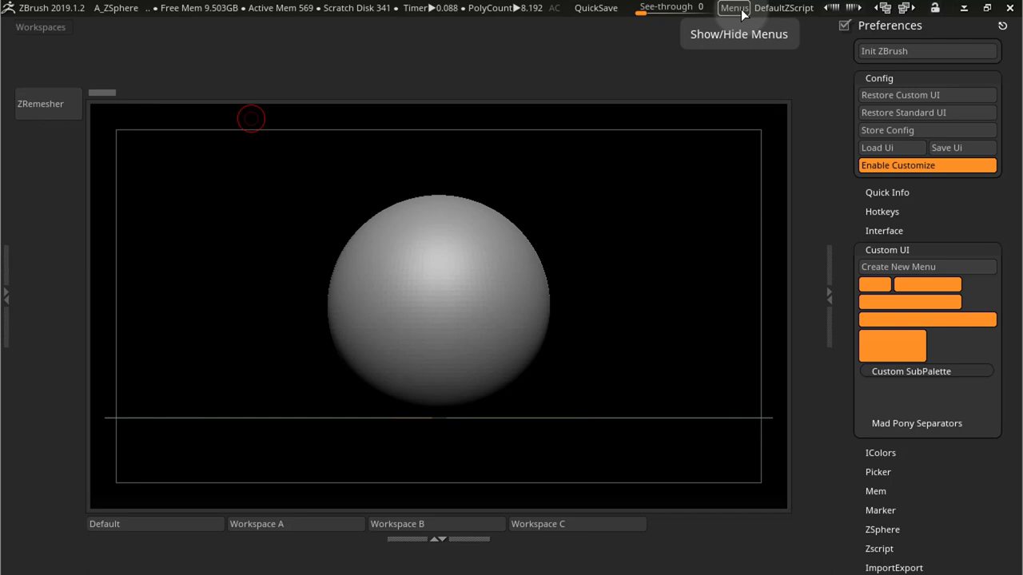
pyautogui.click(60, 29)
pyautogui.click(59, 26)
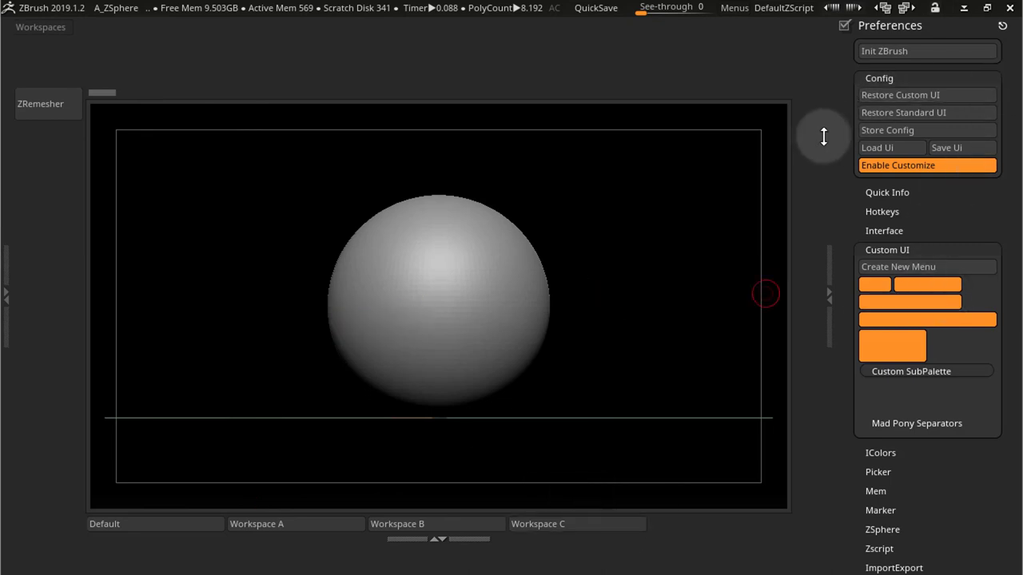
pyautogui.click(890, 165)
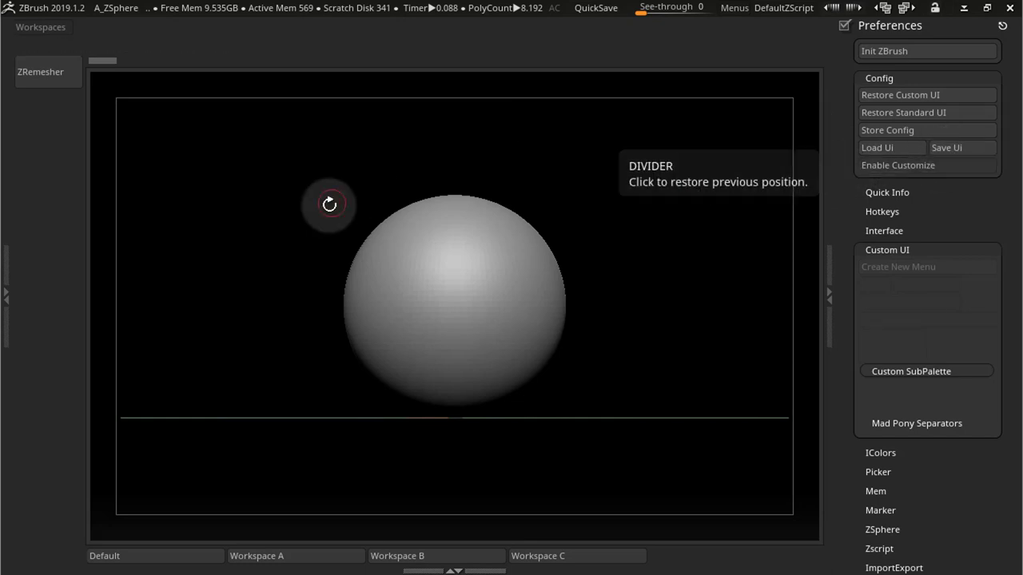
# Close the right tray, restore the menu bar, and save the layout over Workspace A.cfg.
pyautogui.doubleClick(826, 258)
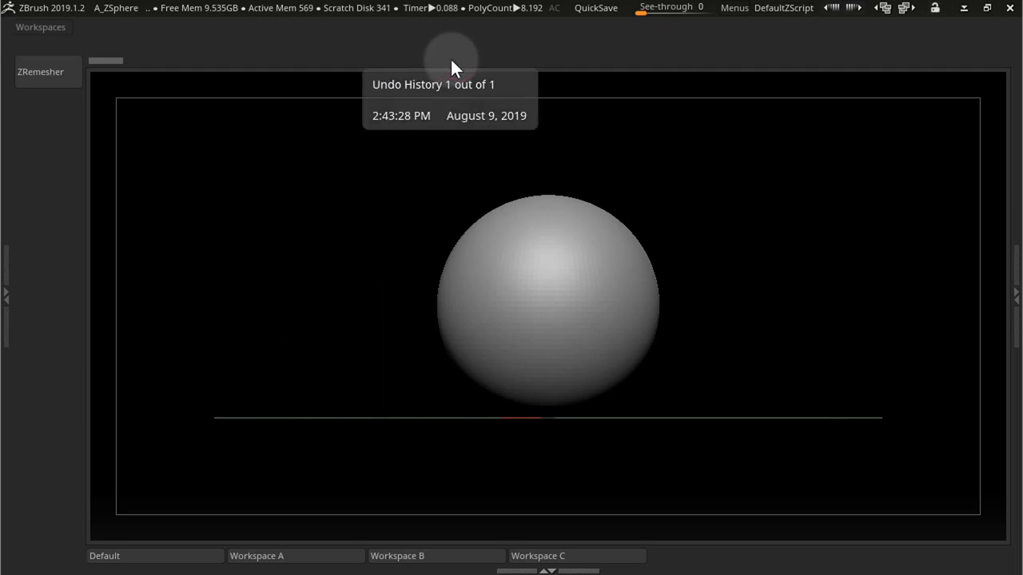
pyautogui.click(734, 8)
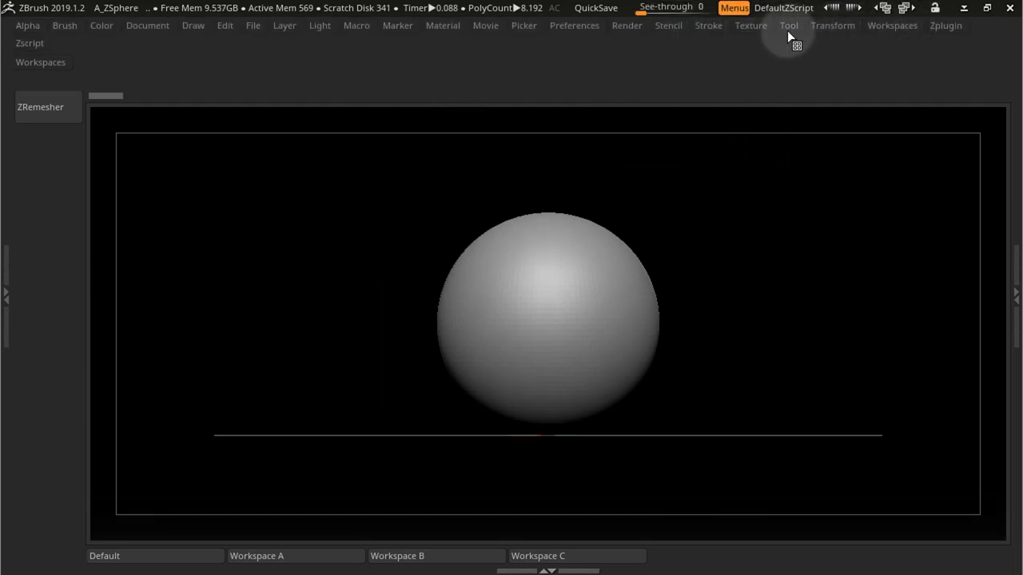
pyautogui.click(584, 26)
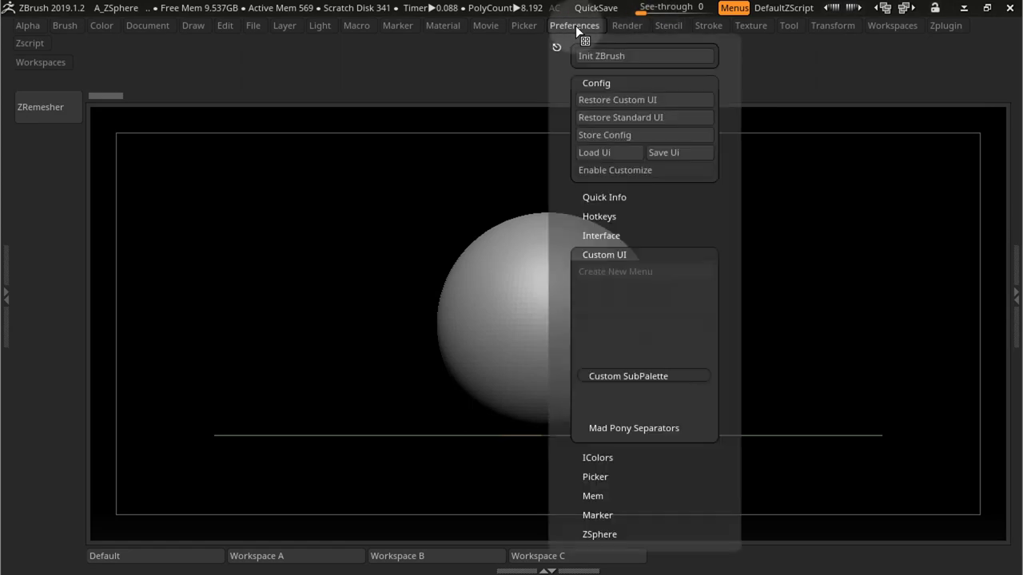
pyautogui.click(681, 151)
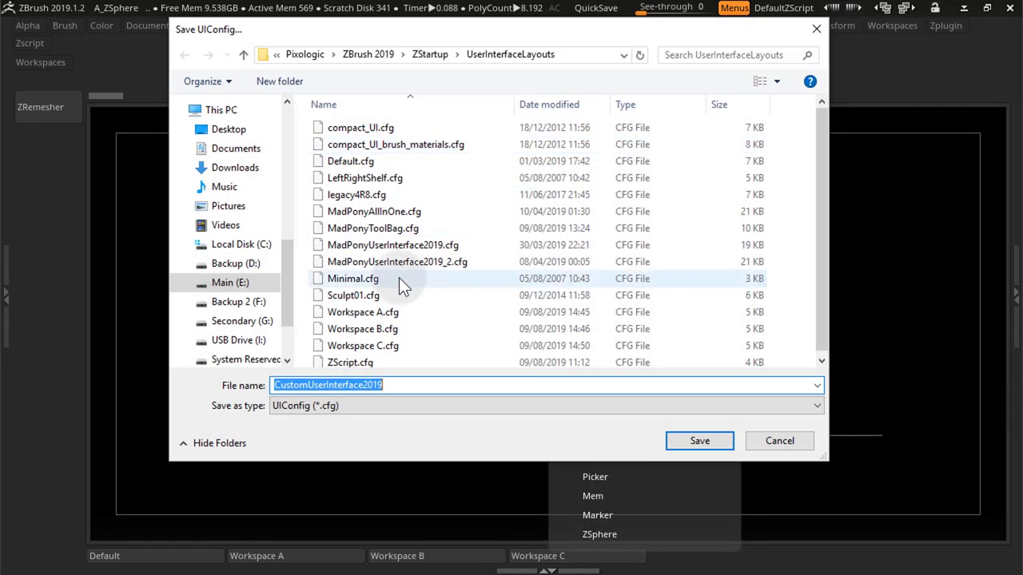
pyautogui.click(389, 311)
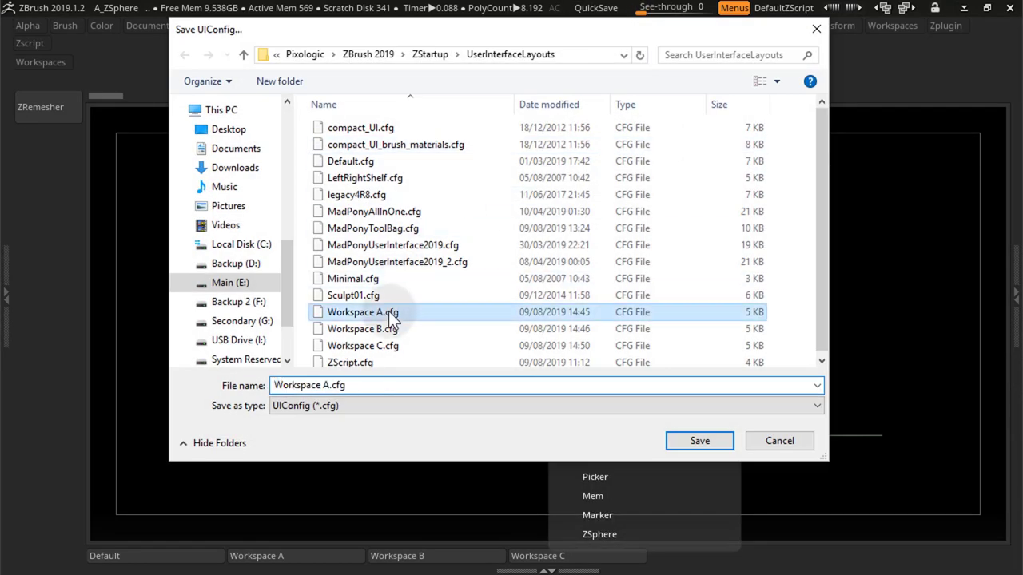
pyautogui.click(686, 439)
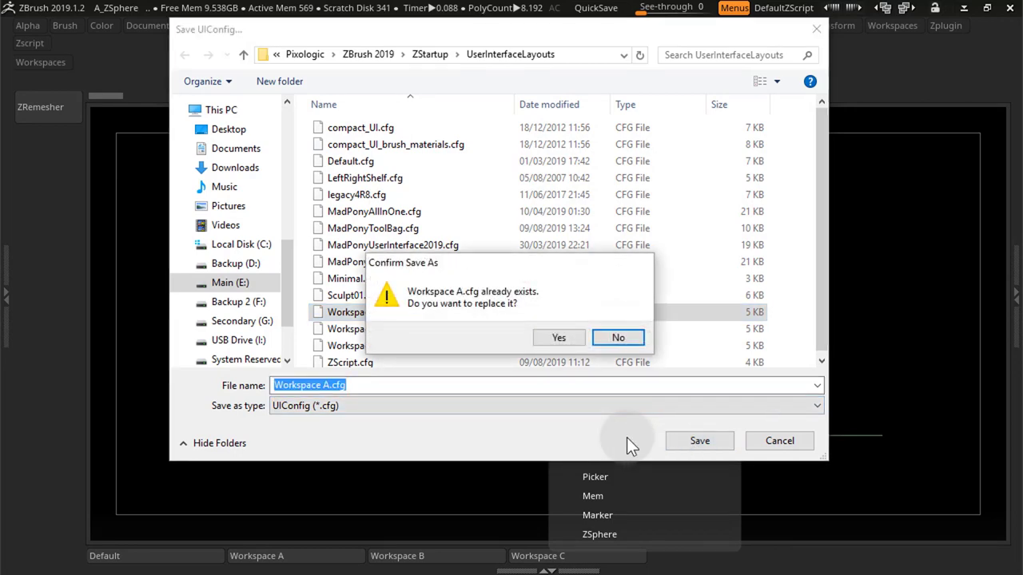
pyautogui.click(561, 338)
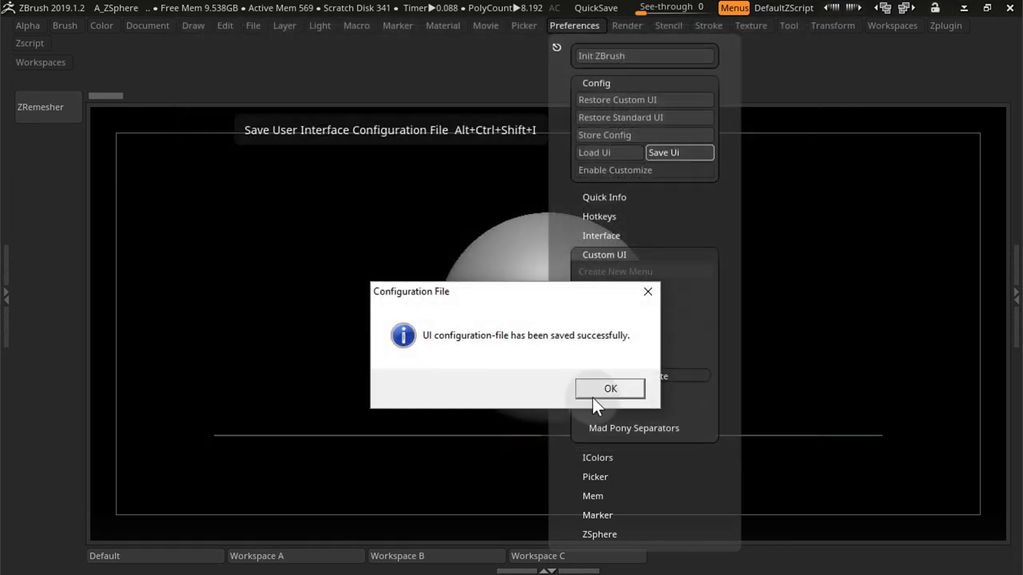
pyautogui.click(604, 389)
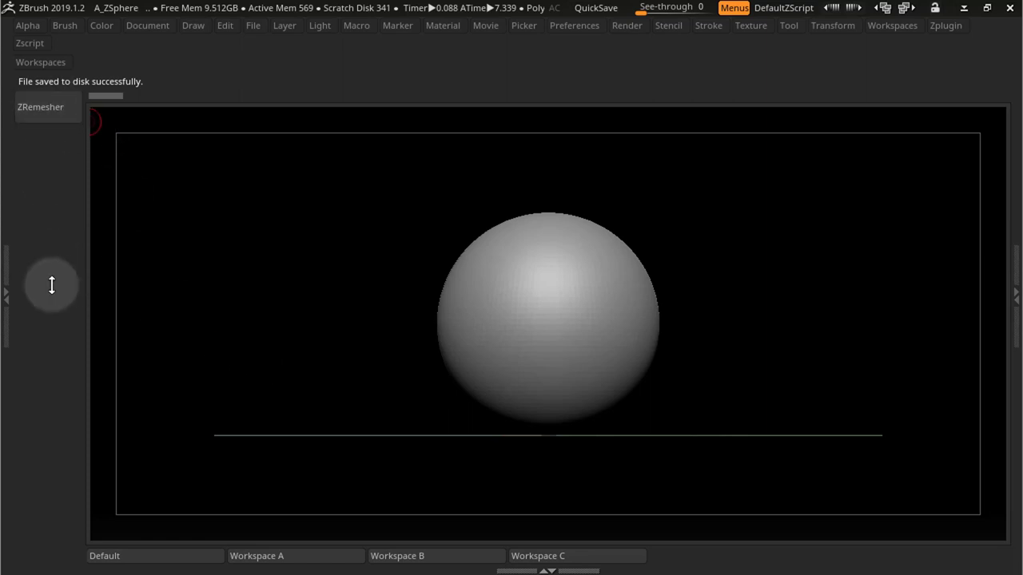
# With customization on, replace the shelf's ZRemesher button with Divide from Tool > Geometry.
pyautogui.click(8, 279)
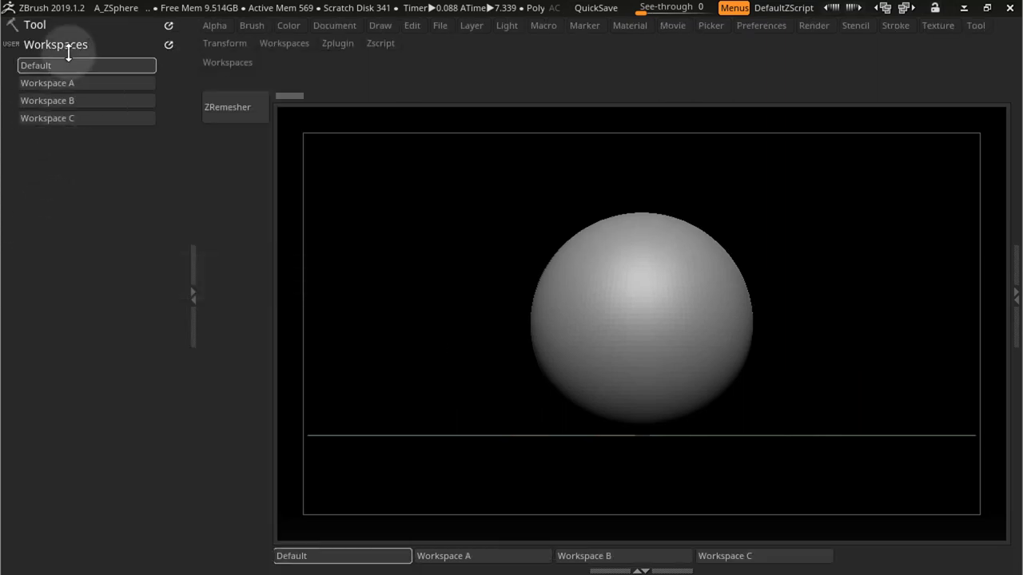
pyautogui.click(35, 24)
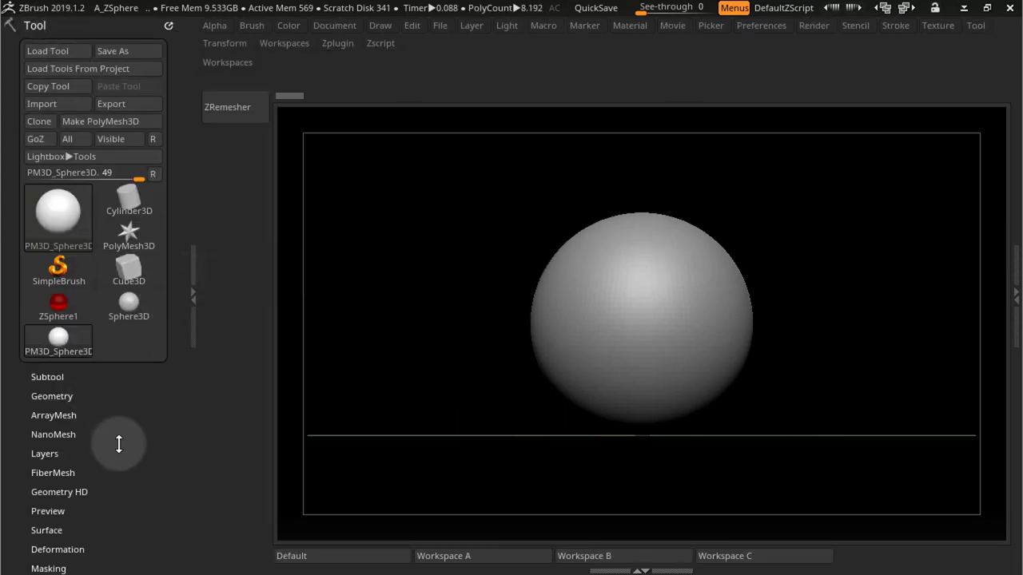
pyautogui.moveTo(118, 445); pyautogui.dragTo(125, 370)
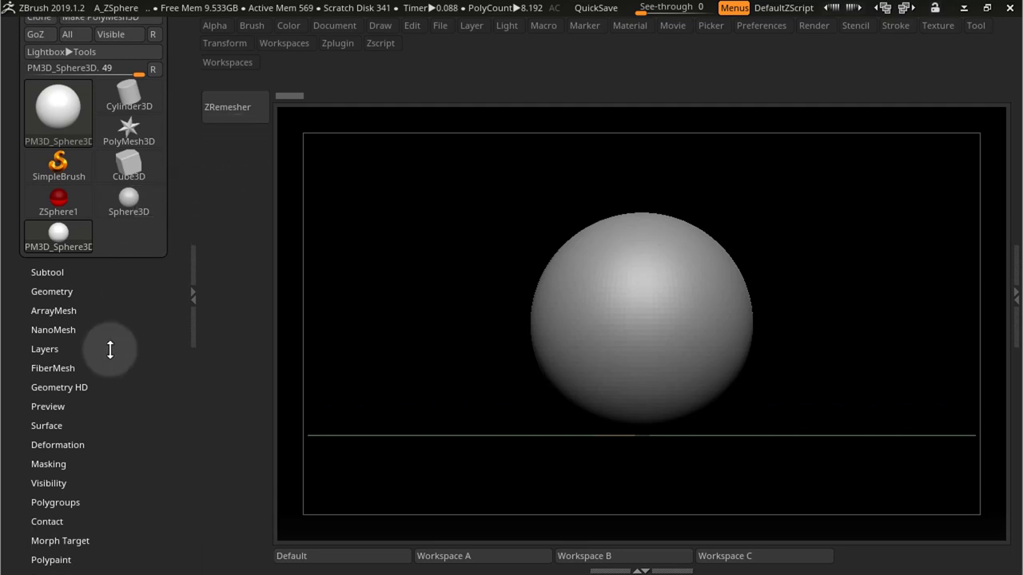
pyautogui.click(52, 292)
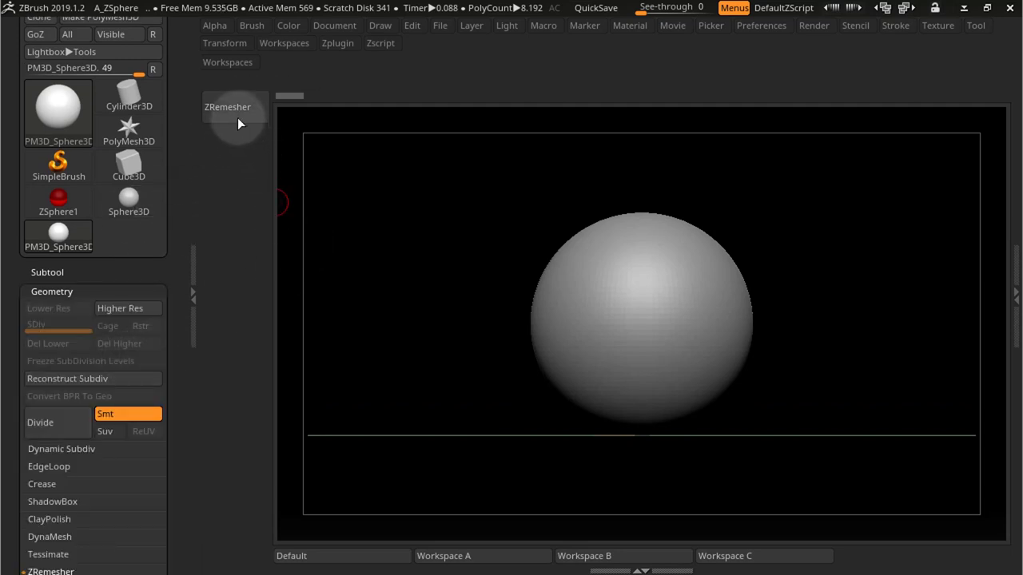
pyautogui.click(763, 25)
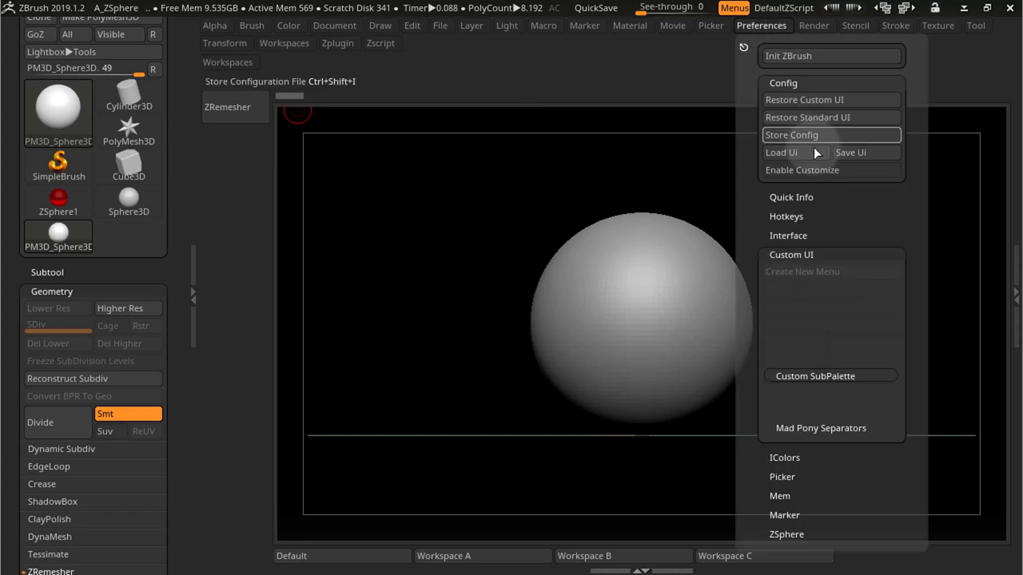
pyautogui.click(808, 166)
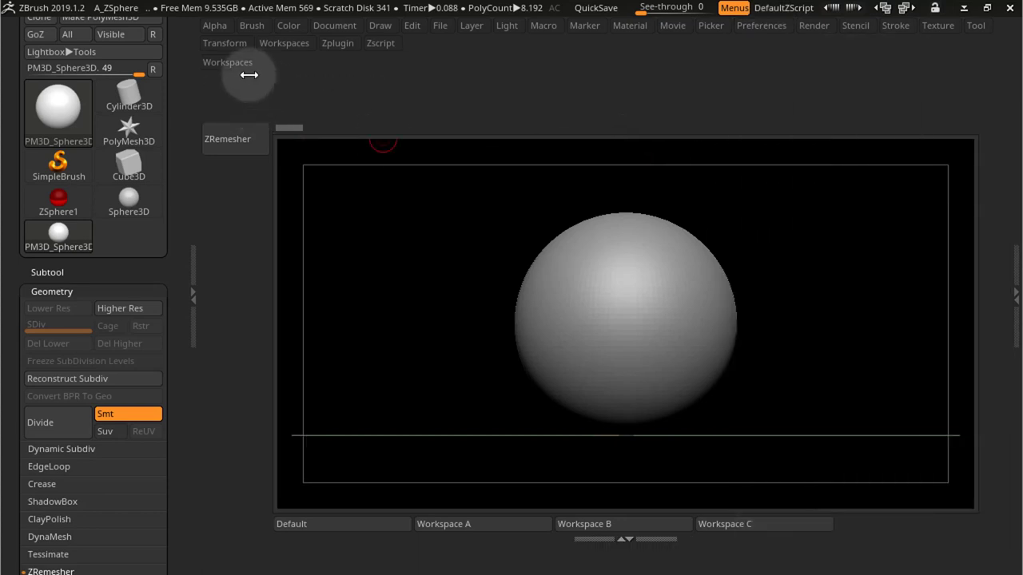
pyautogui.keyDown('ctrl'); pyautogui.keyDown('alt'); pyautogui.moveTo(230, 148); pyautogui.dragTo(424, 205); pyautogui.keyUp('alt'); pyautogui.keyUp('ctrl')
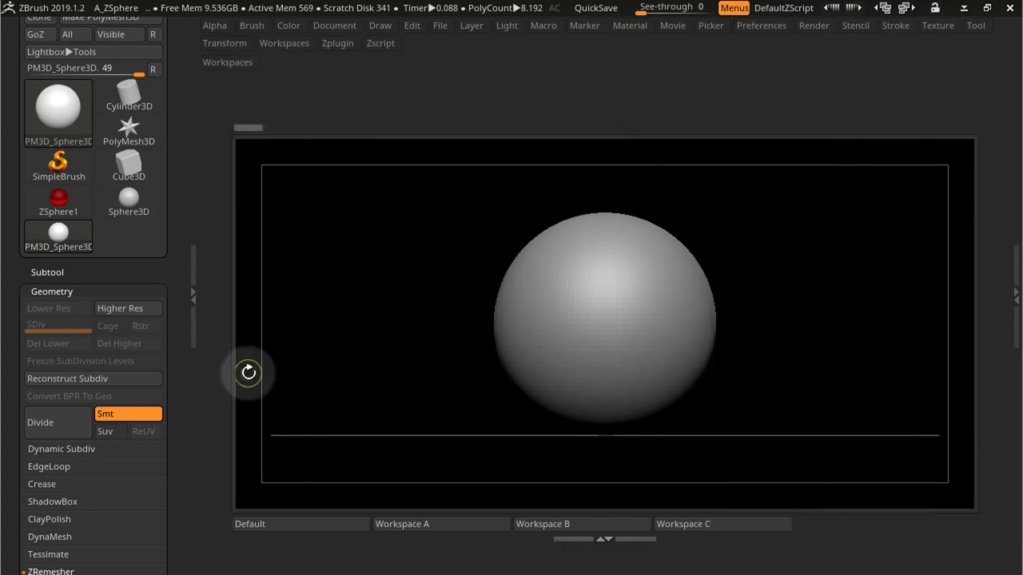
pyautogui.keyDown('ctrl'); pyautogui.keyDown('alt'); pyautogui.moveTo(69, 429); pyautogui.dragTo(217, 202); pyautogui.keyUp('alt'); pyautogui.keyUp('ctrl')
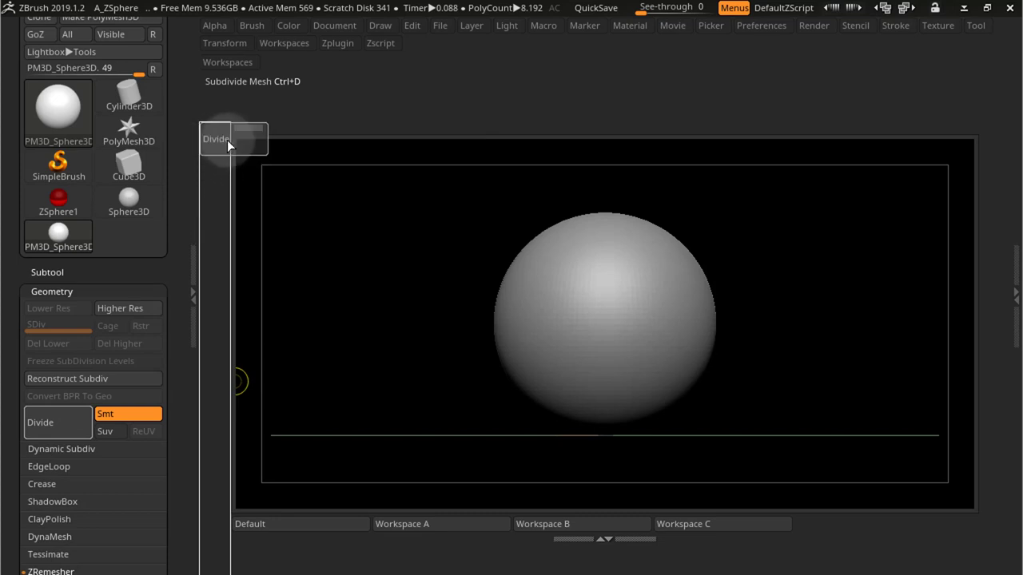
pyautogui.keyDown('ctrl'); pyautogui.keyDown('alt'); pyautogui.moveTo(227, 139); pyautogui.dragTo(227, 140); pyautogui.keyUp('alt'); pyautogui.keyUp('ctrl')
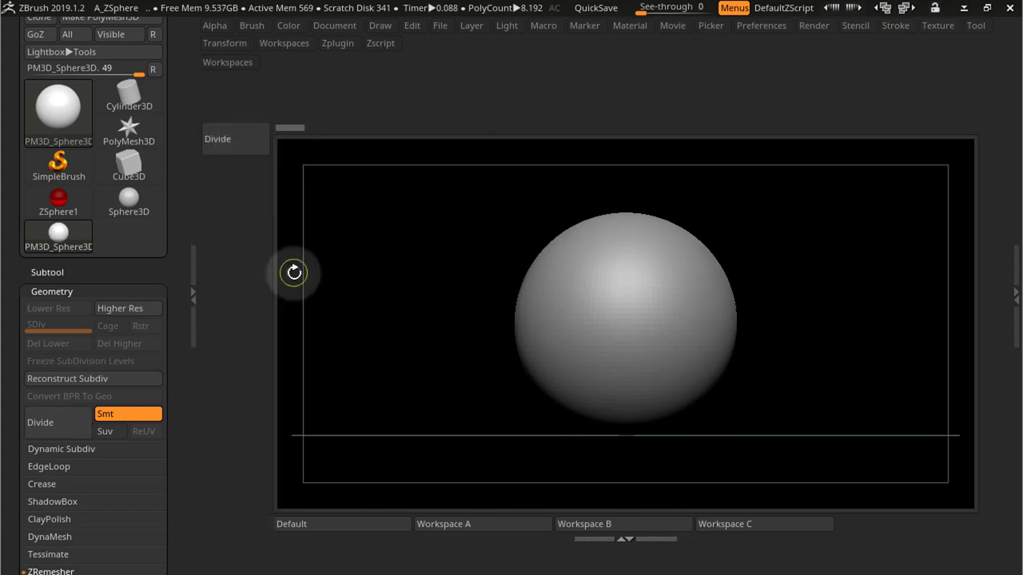
pyautogui.click(190, 201)
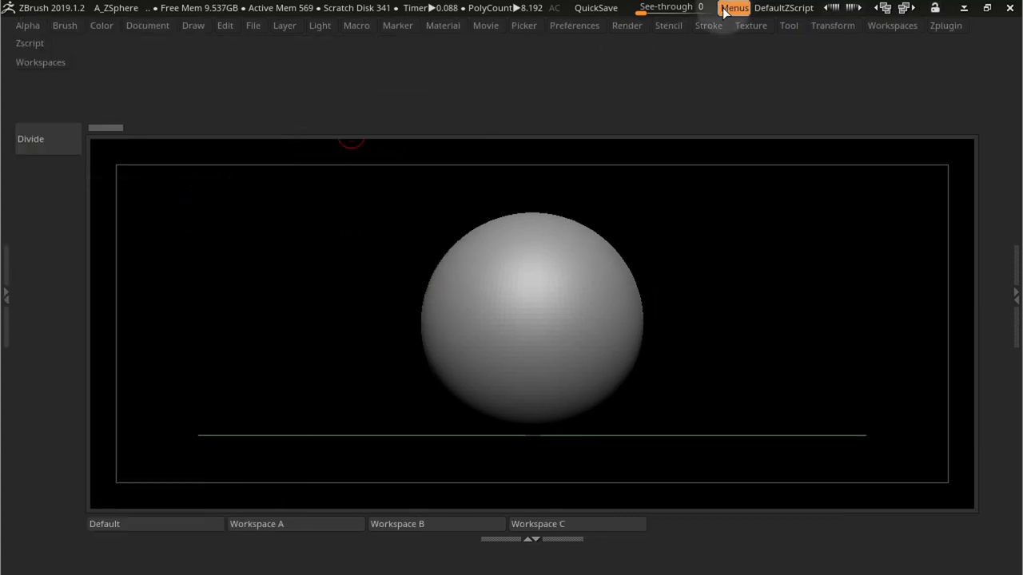
# Turn off Enable Customize and save the layout over Workspace B.cfg, replacing the existing file.
pyautogui.click(572, 32)
pyautogui.click(616, 170)
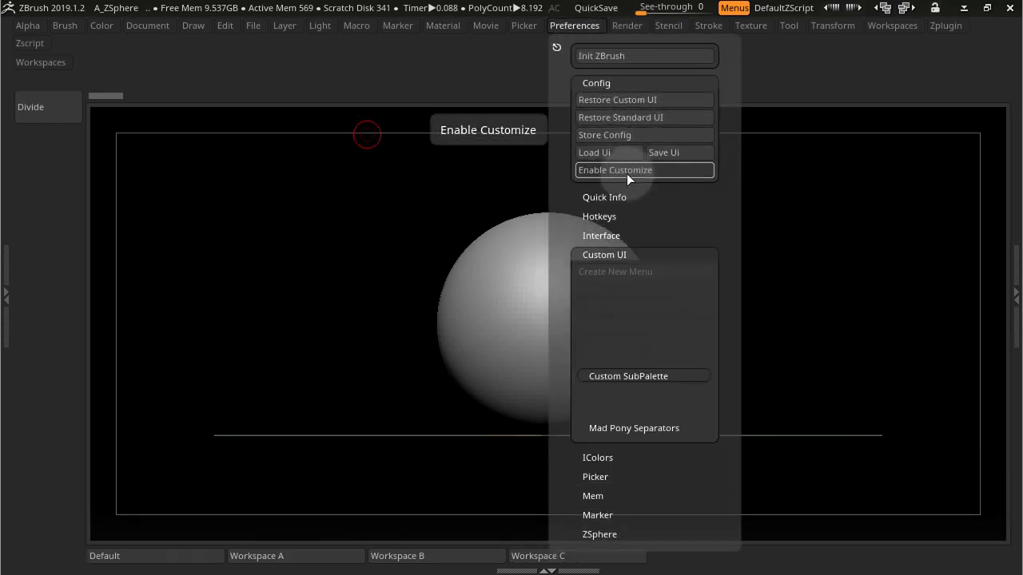
pyautogui.click(684, 158)
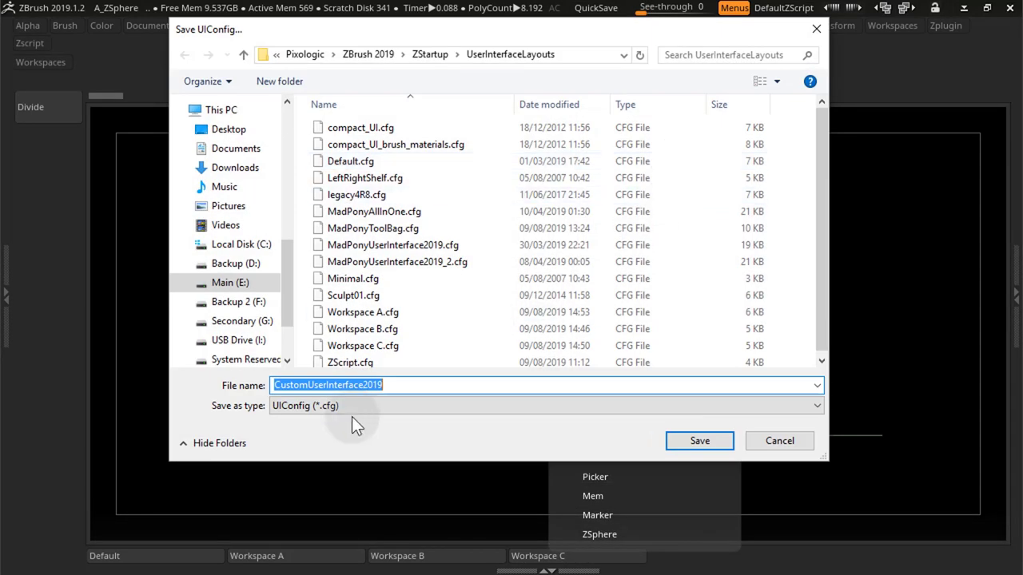
pyautogui.click(363, 328)
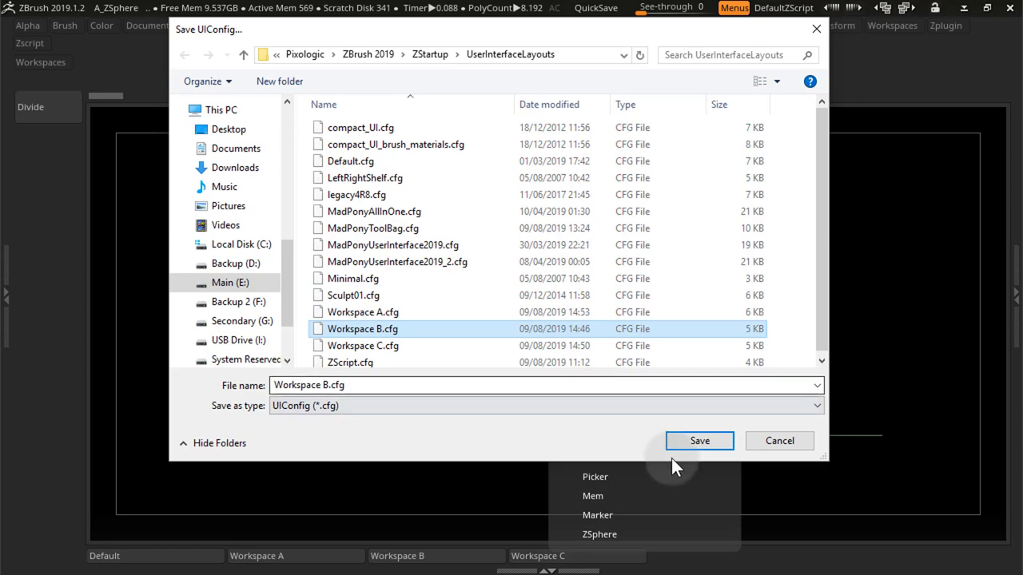
pyautogui.click(695, 442)
pyautogui.click(570, 339)
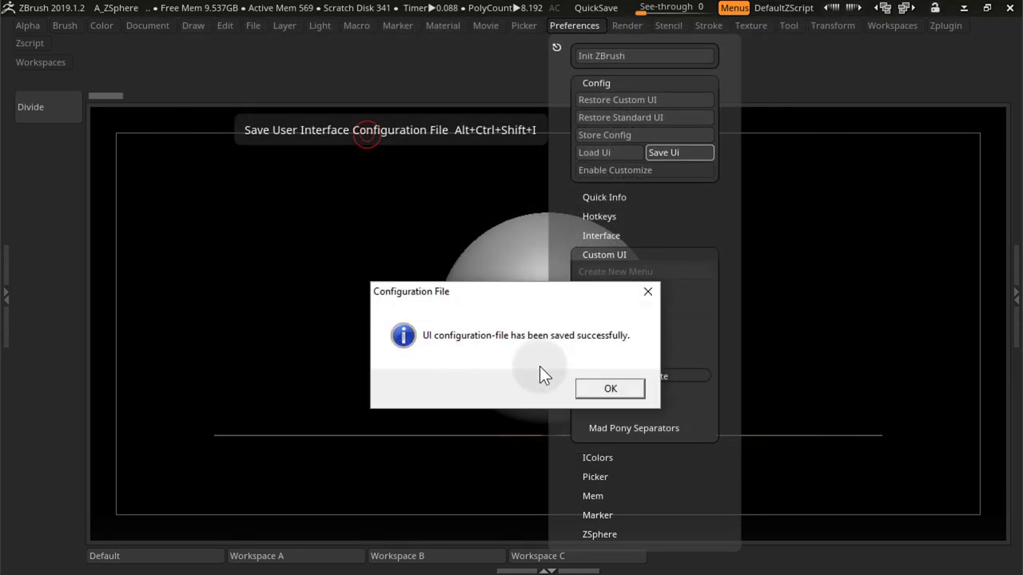
pyautogui.click(610, 389)
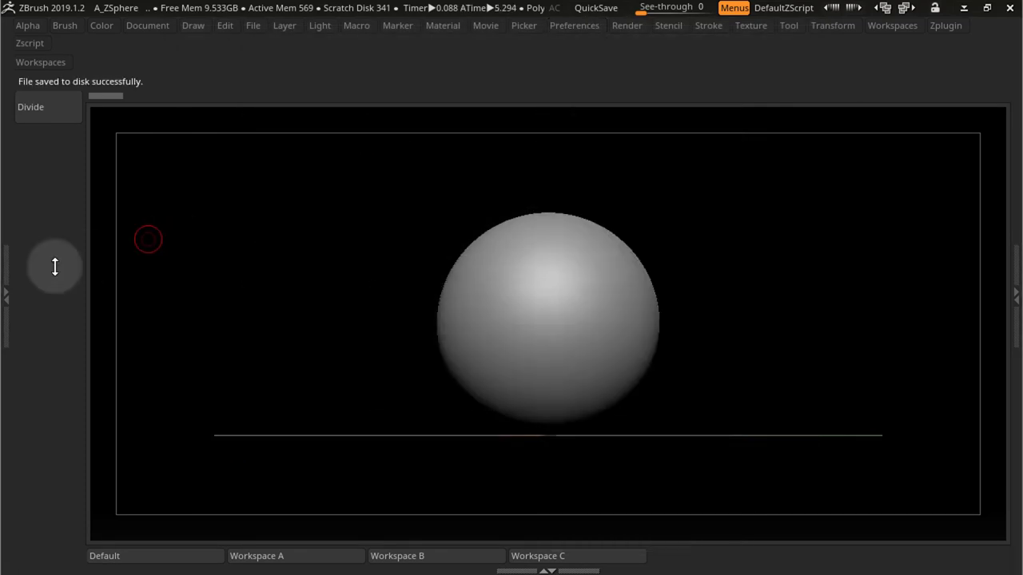
# With customization on, replace the shelf's Divide button with DynaMesh from Tool > Geometry.
pyautogui.doubleClick(9, 267)
pyautogui.click(241, 116)
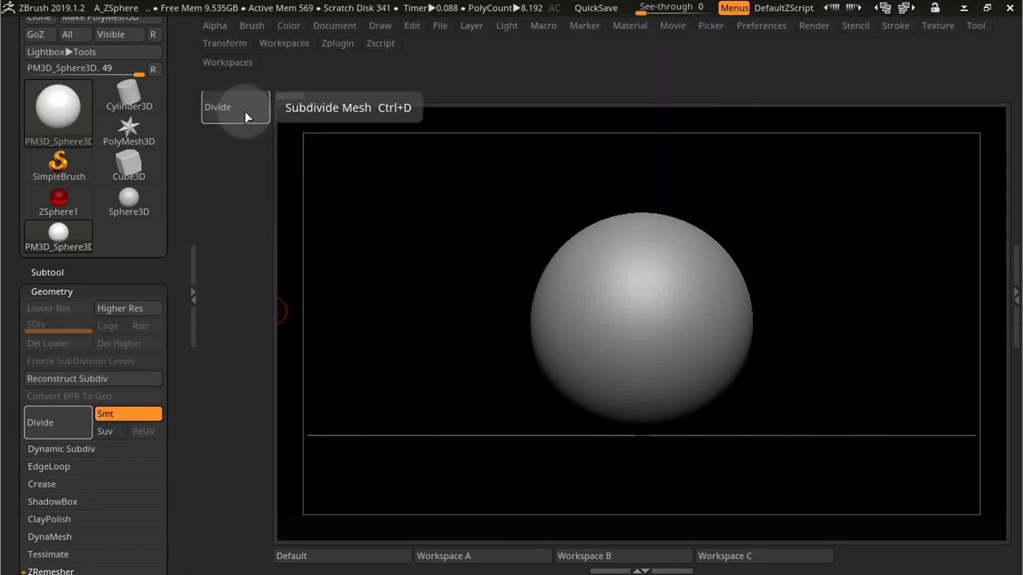
pyautogui.click(766, 32)
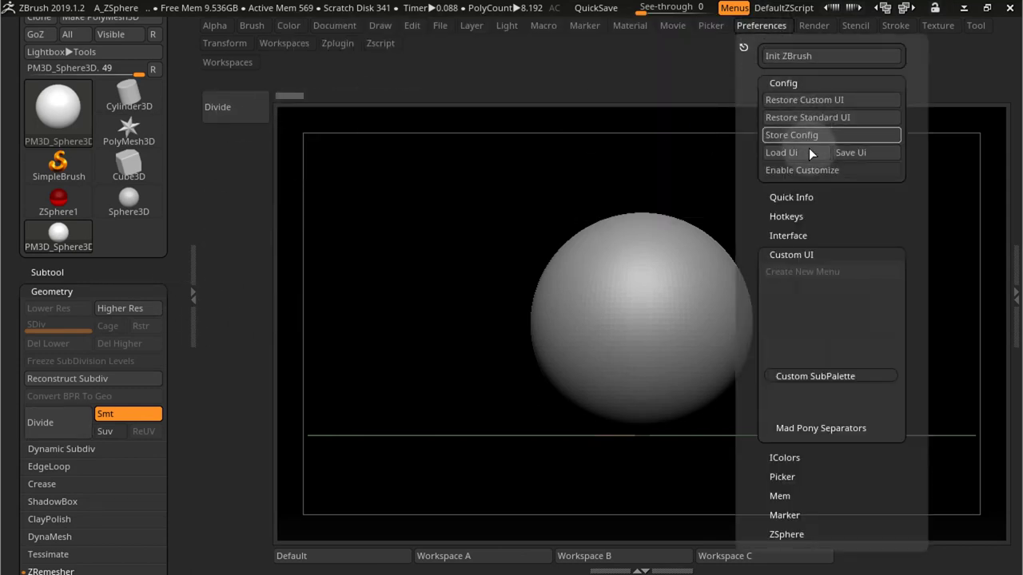
pyautogui.click(769, 167)
pyautogui.moveTo(448, 201); pyautogui.dragTo(446, 202)
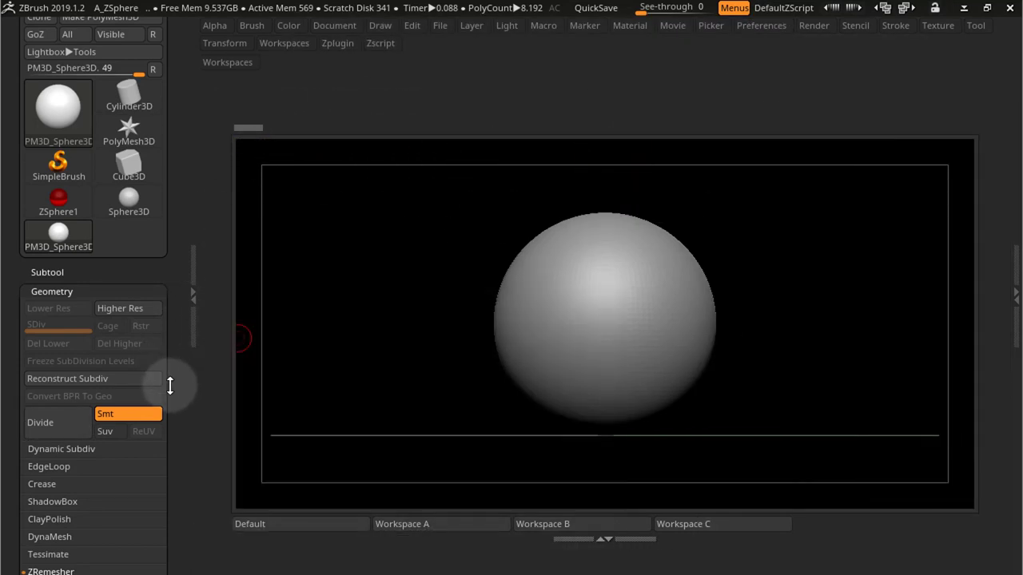
pyautogui.moveTo(166, 388); pyautogui.dragTo(177, 266)
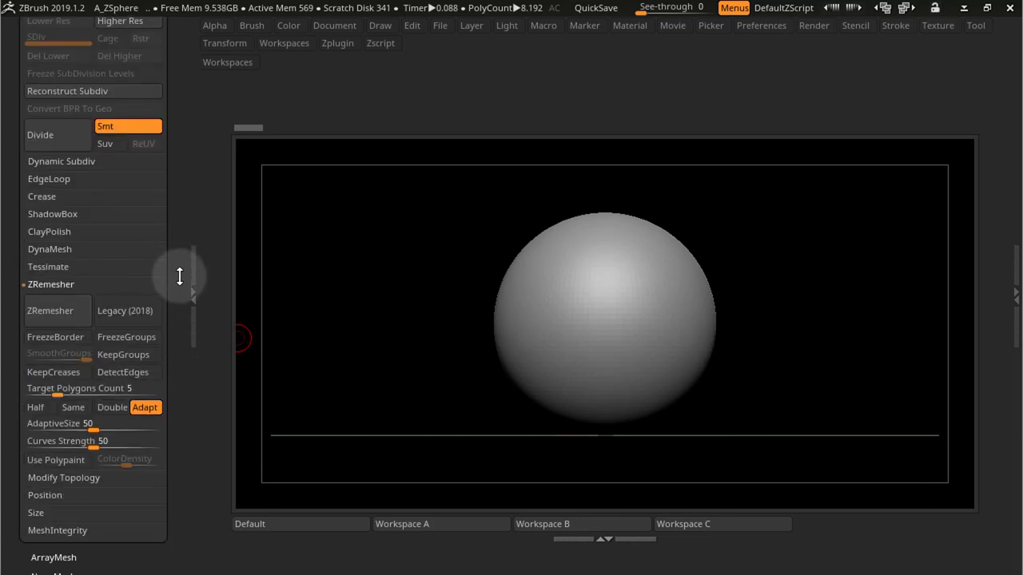
pyautogui.click(55, 249)
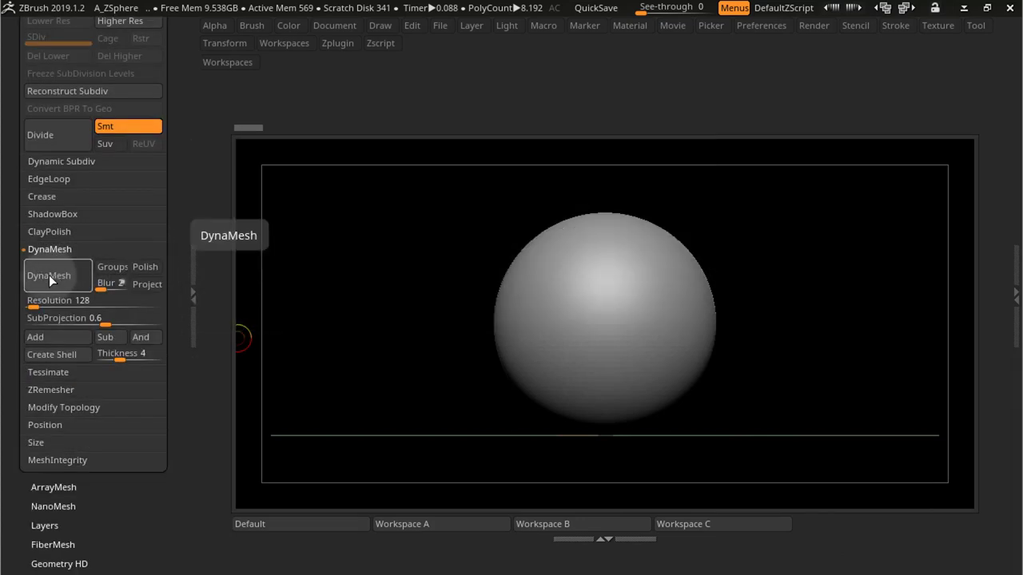
pyautogui.keyDown('ctrl'); pyautogui.keyDown('alt'); pyautogui.moveTo(49, 275); pyautogui.dragTo(208, 135); pyautogui.keyUp('alt'); pyautogui.keyUp('ctrl')
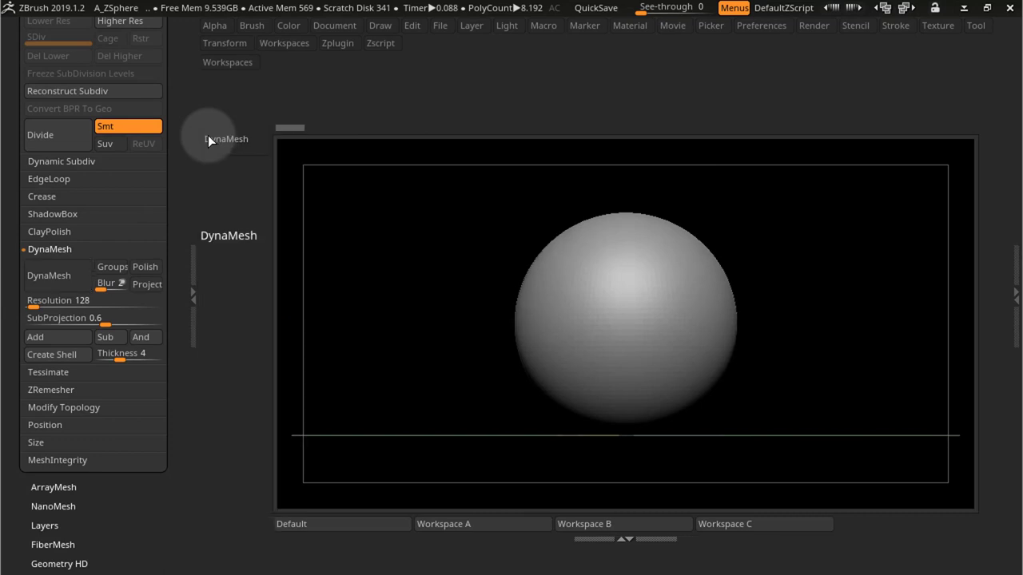
pyautogui.click(193, 270)
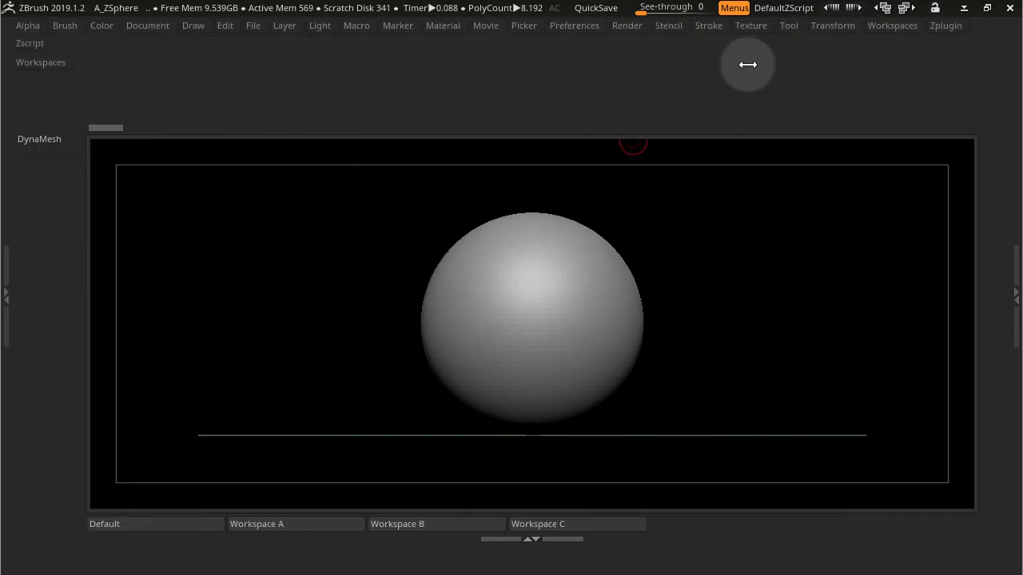
# Turn off Enable Customize and save the layout over Workspace C.cfg, replacing the existing file.
pyautogui.click(586, 27)
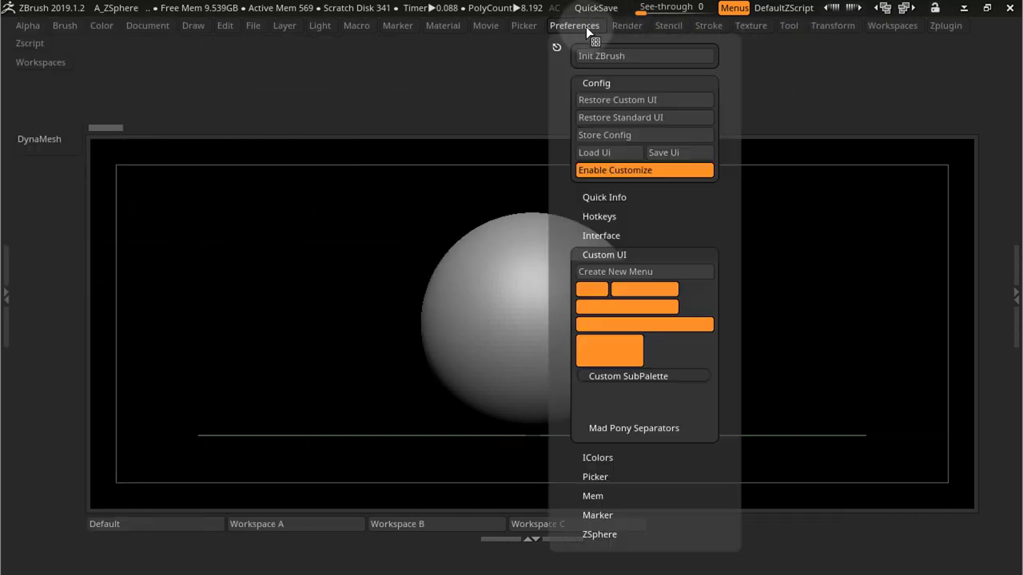
pyautogui.click(627, 169)
pyautogui.click(690, 153)
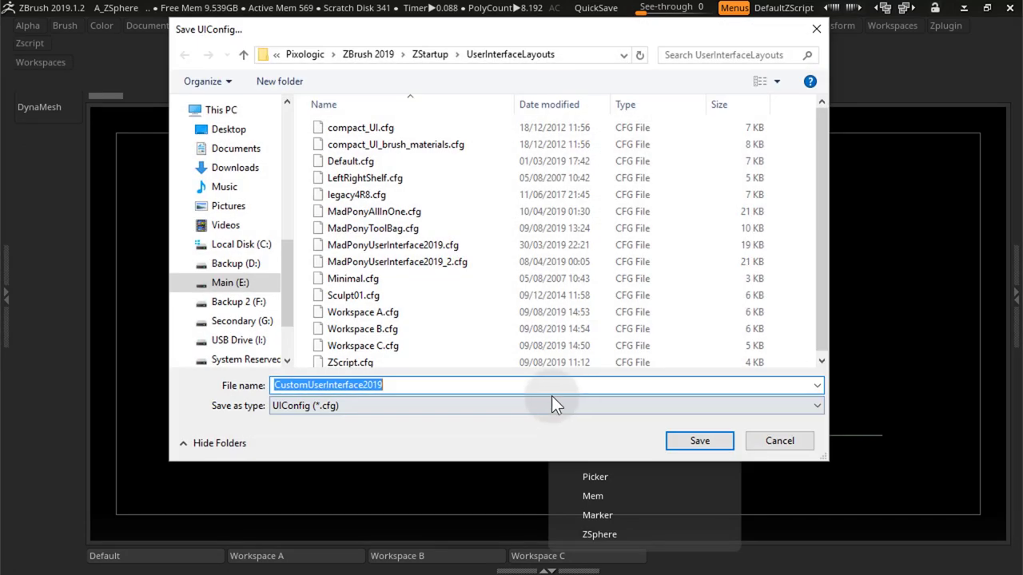
pyautogui.doubleClick(363, 348)
pyautogui.click(555, 337)
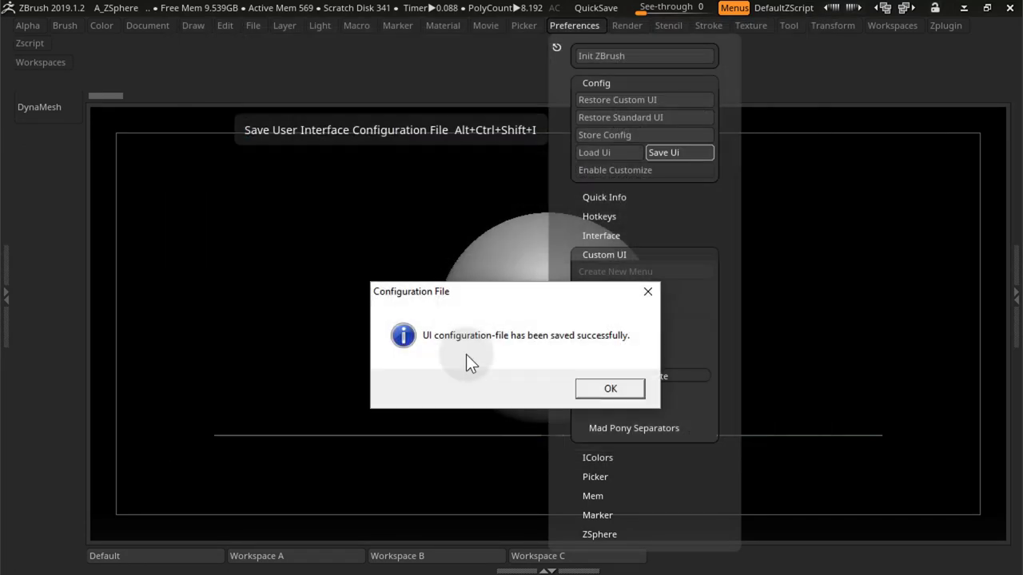
pyautogui.click(579, 387)
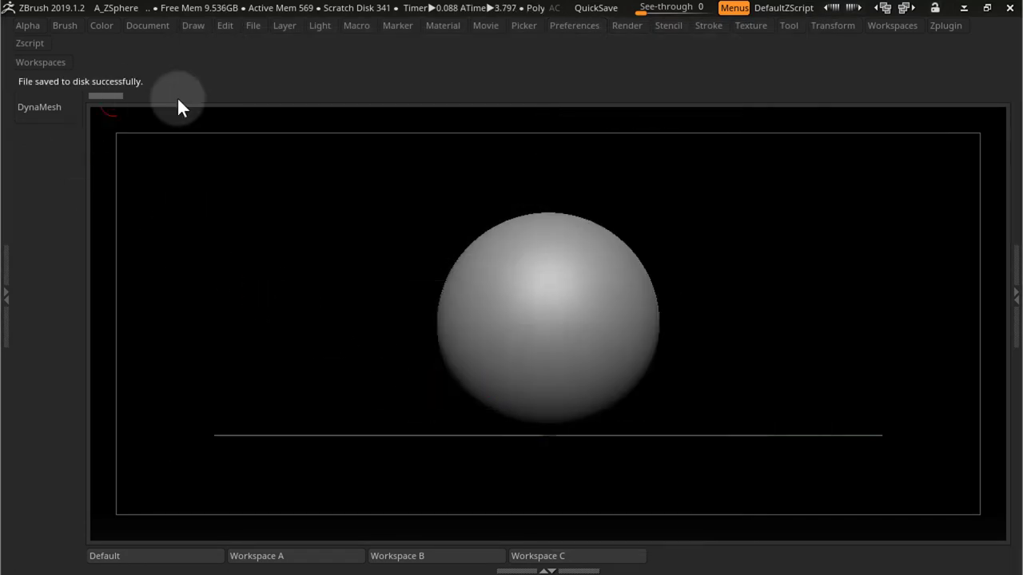
pyautogui.click(53, 62)
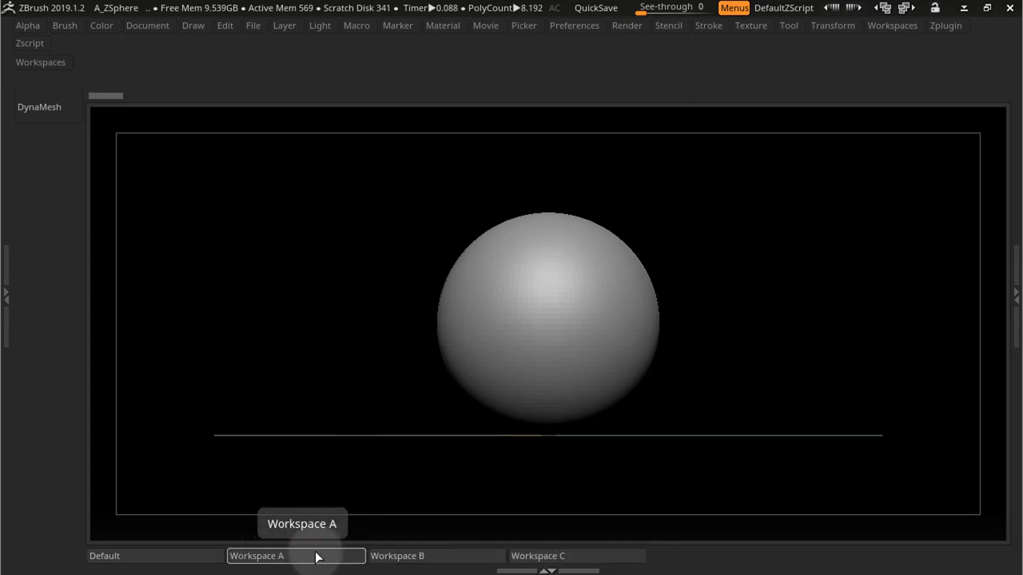
# Load Workspace A, B and C in turn from the Workspaces menu.
pyautogui.click(54, 62)
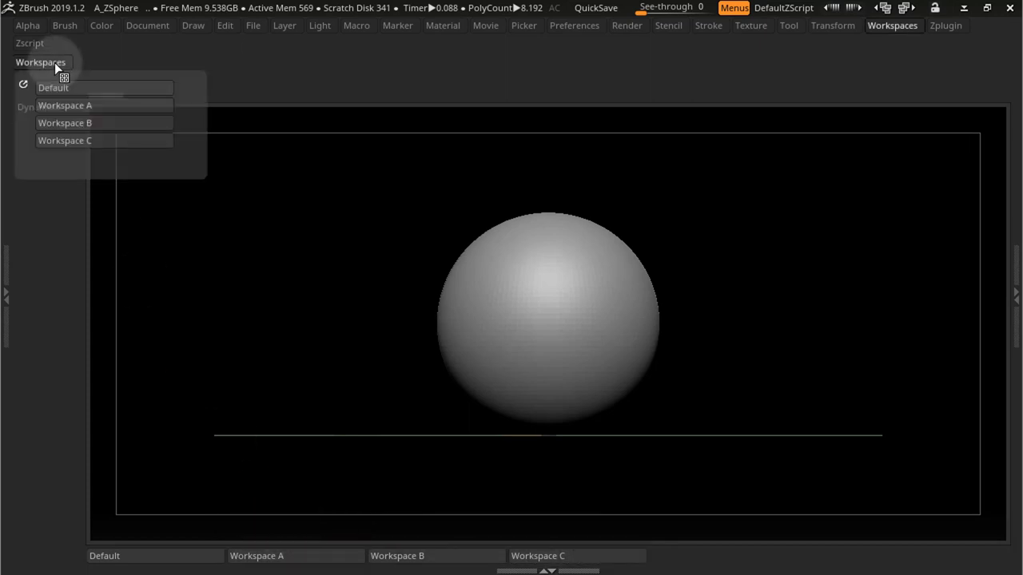
pyautogui.click(91, 108)
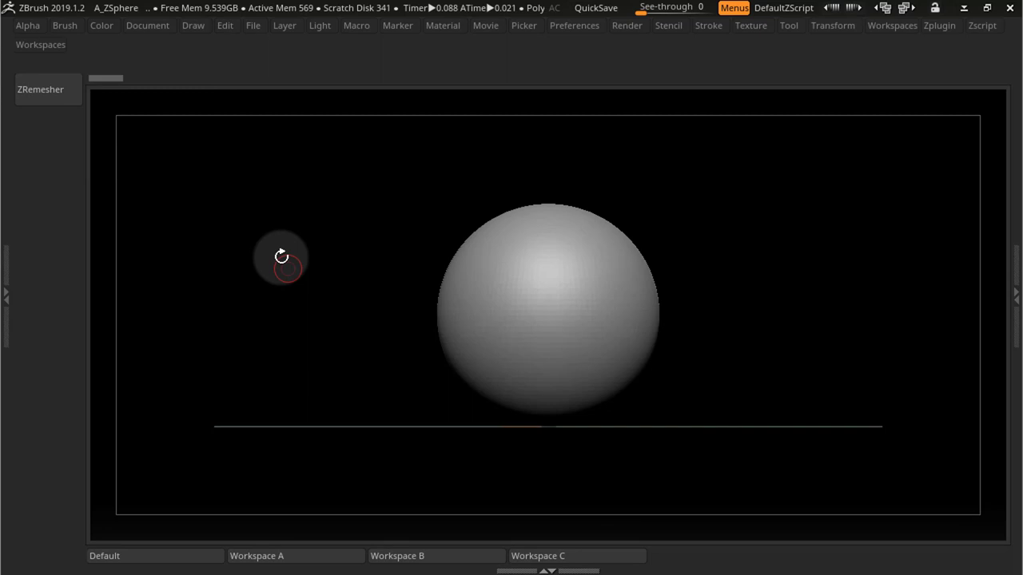
pyautogui.click(49, 48)
pyautogui.click(89, 86)
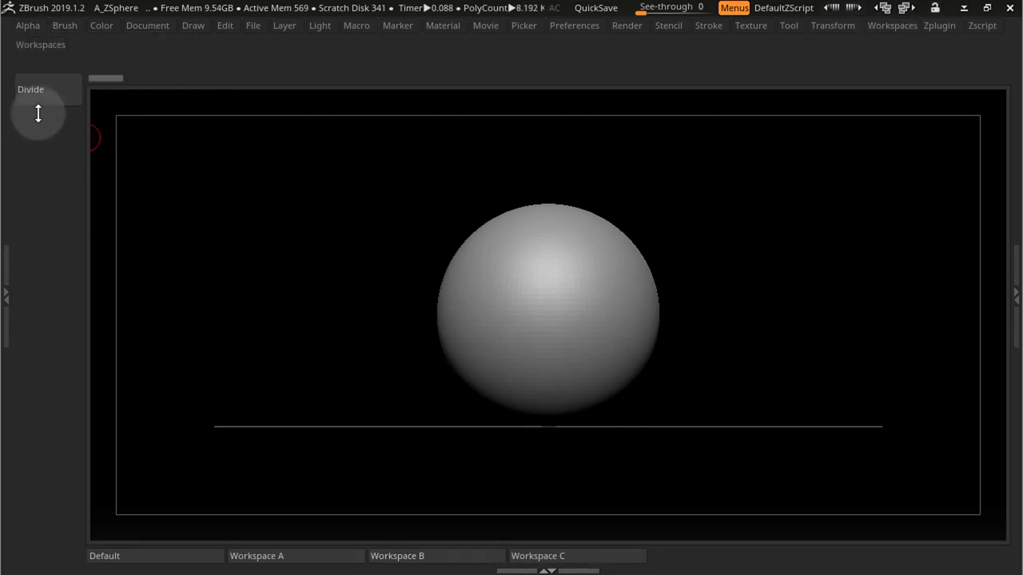
pyautogui.click(52, 42)
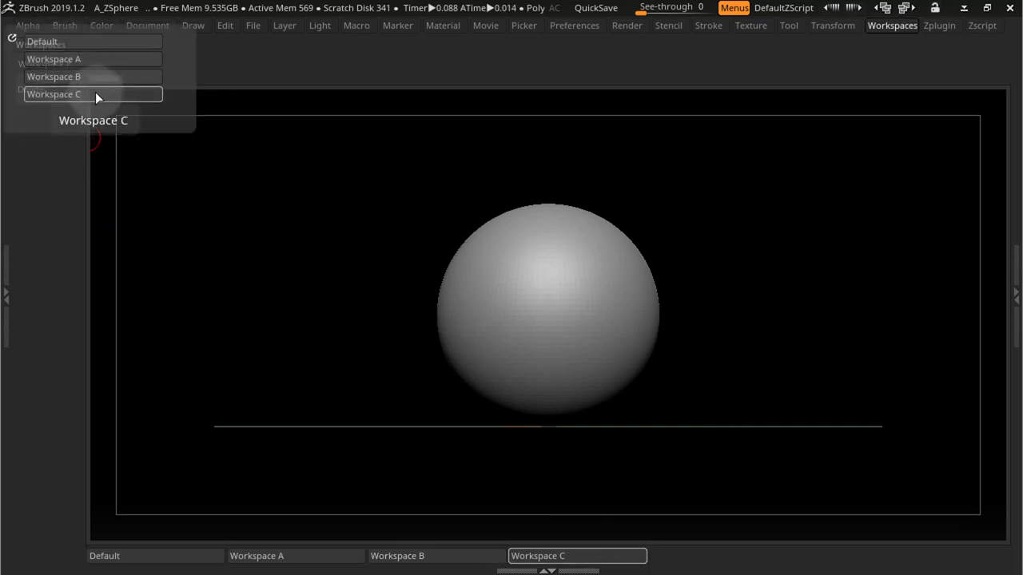
pyautogui.click(95, 92)
# Switch through Workspace A, B and C using the bottom workspace buttons.
pyautogui.click(308, 557)
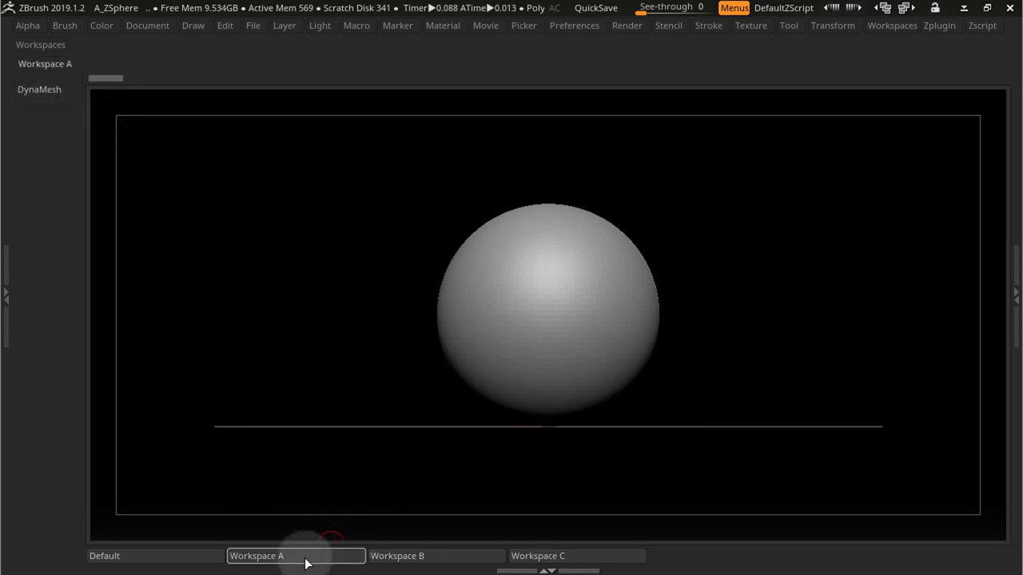
pyautogui.click(413, 557)
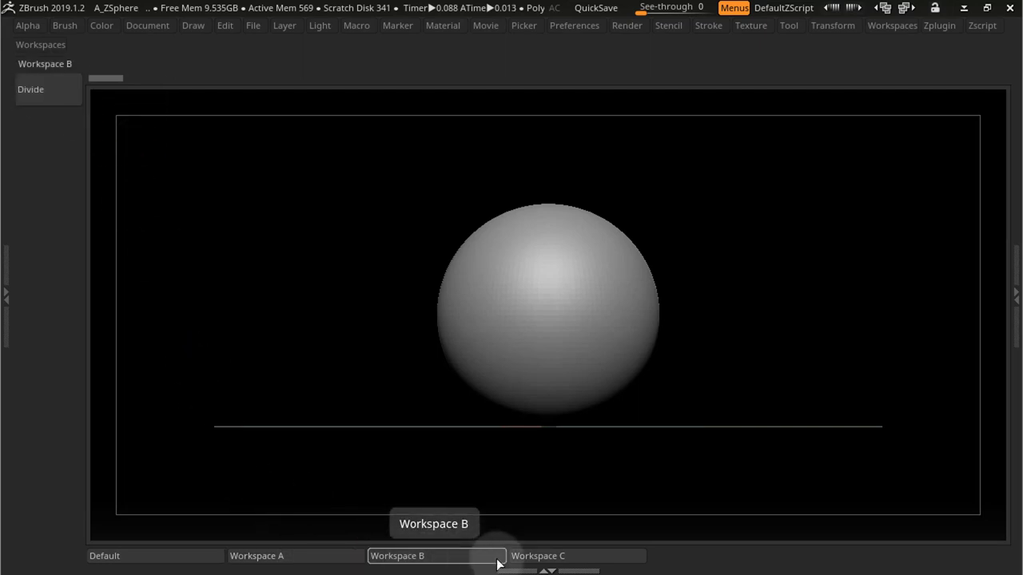
pyautogui.click(527, 557)
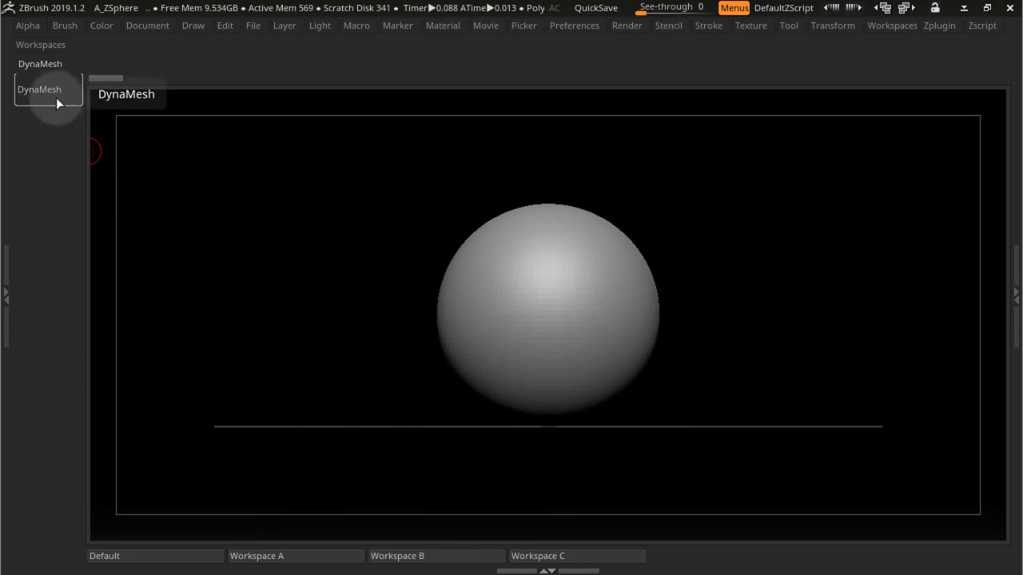